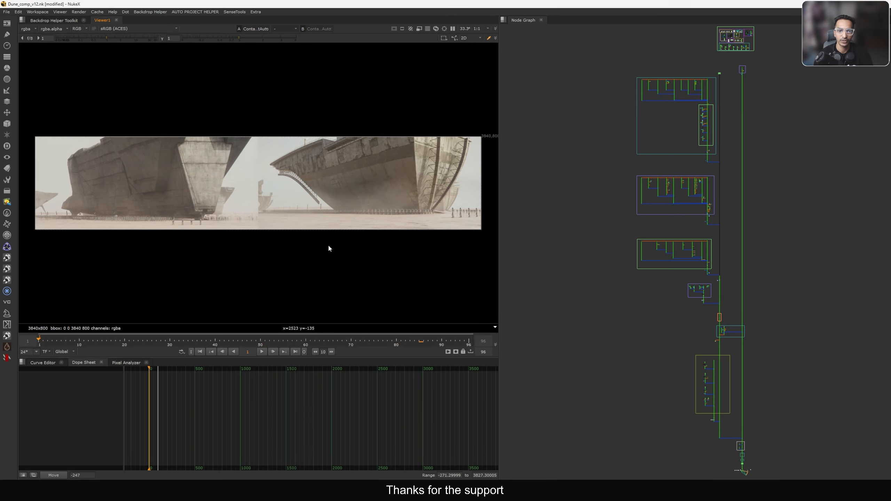
Step: Compare the composited ship with the ungraded CG version side by side in an enlarged viewer
key(2)
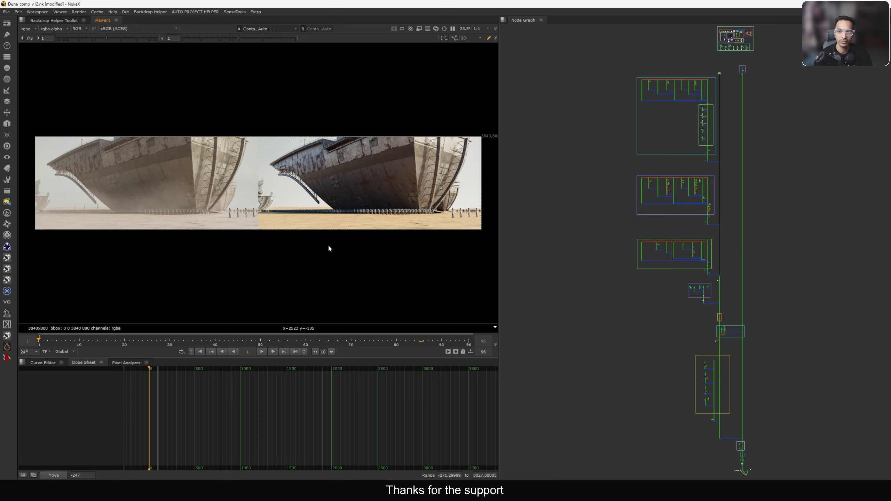
key(space)
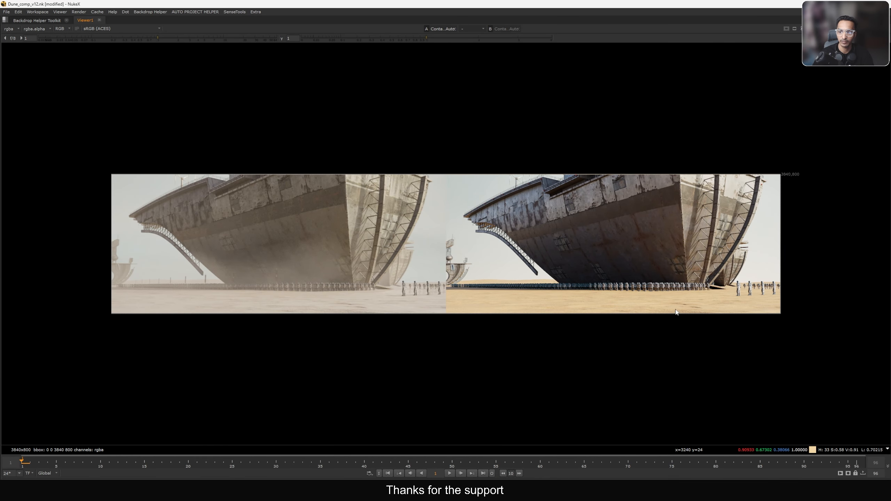
ctrl+shift+drag(573, 280, 663, 298)
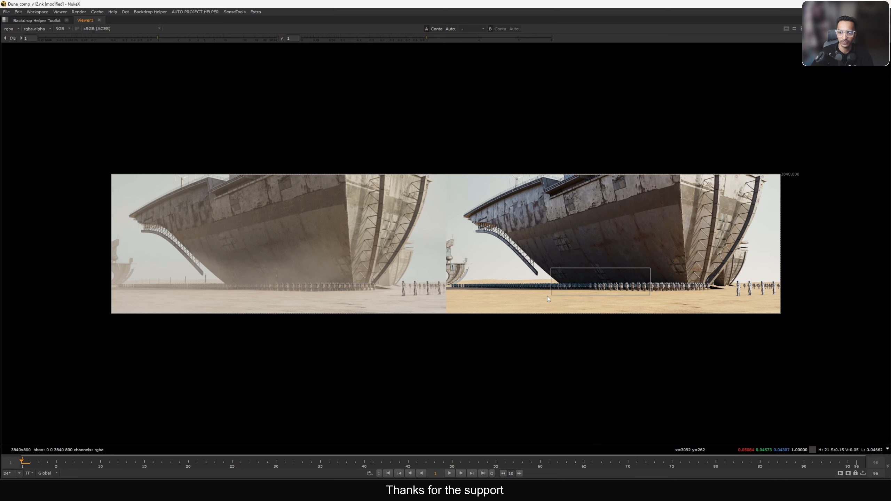
scroll(283, 273, up, 3)
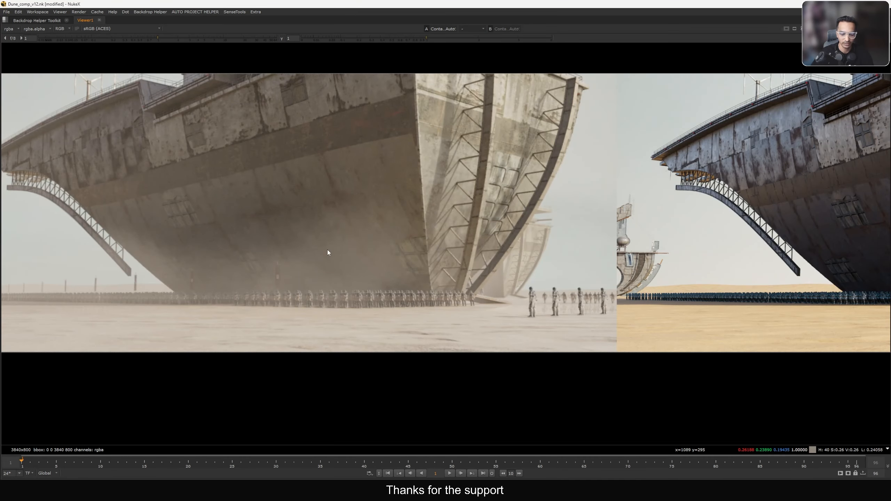
key(f)
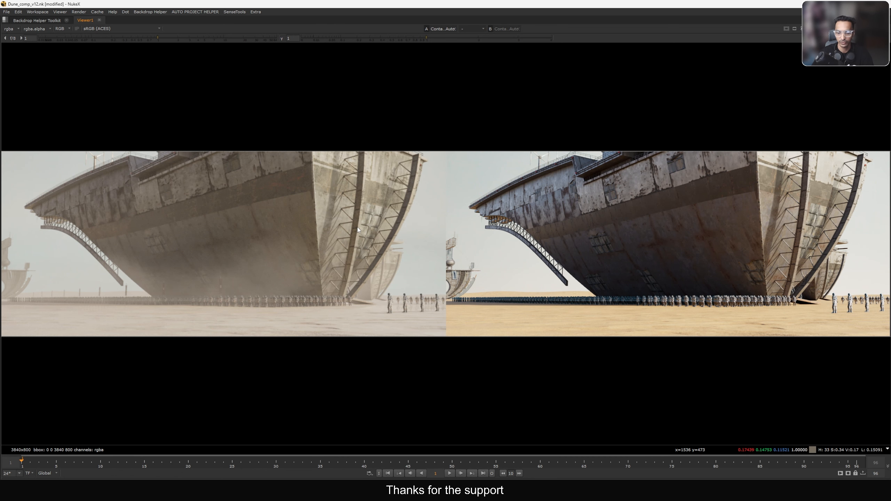
key(minus)
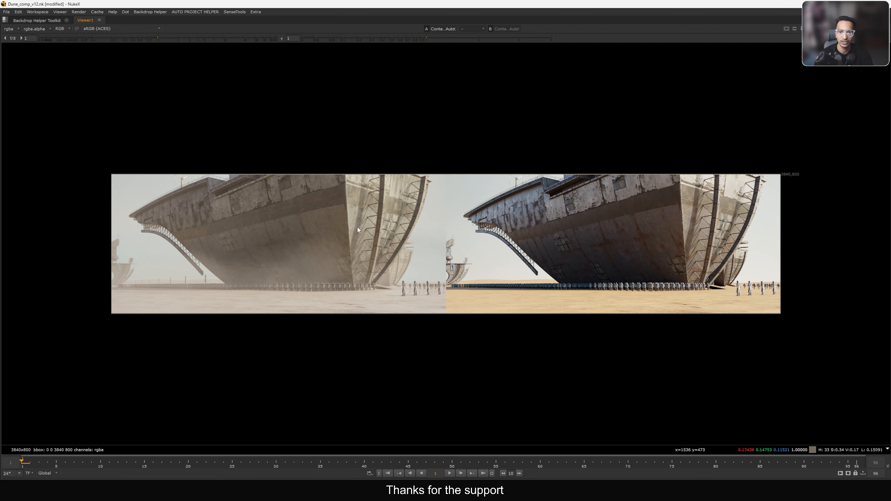
key(space)
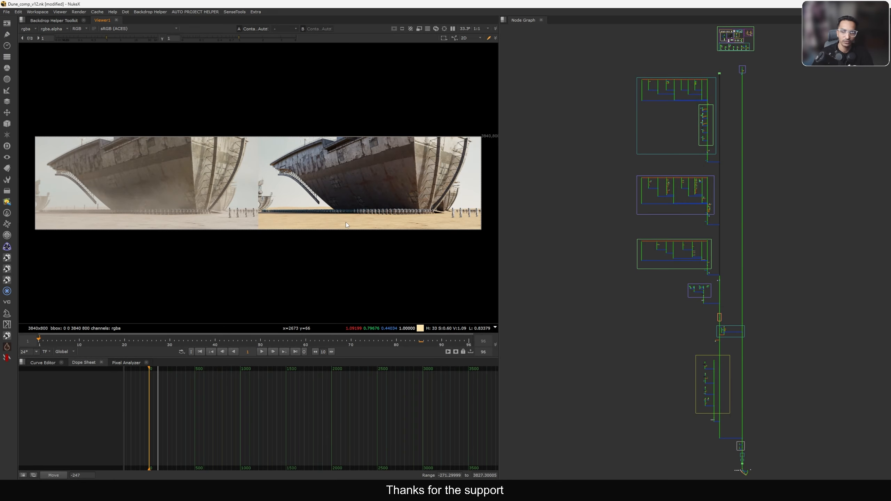
Step: Look over the whole node graph layout, then review the composite beside the film reference in an enlarged viewer
drag(597, 57, 827, 415)
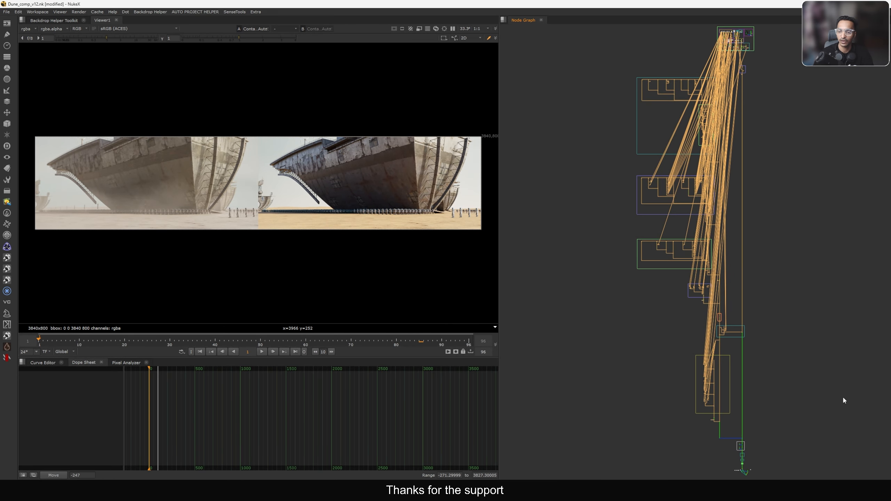
click(728, 94)
click(720, 37)
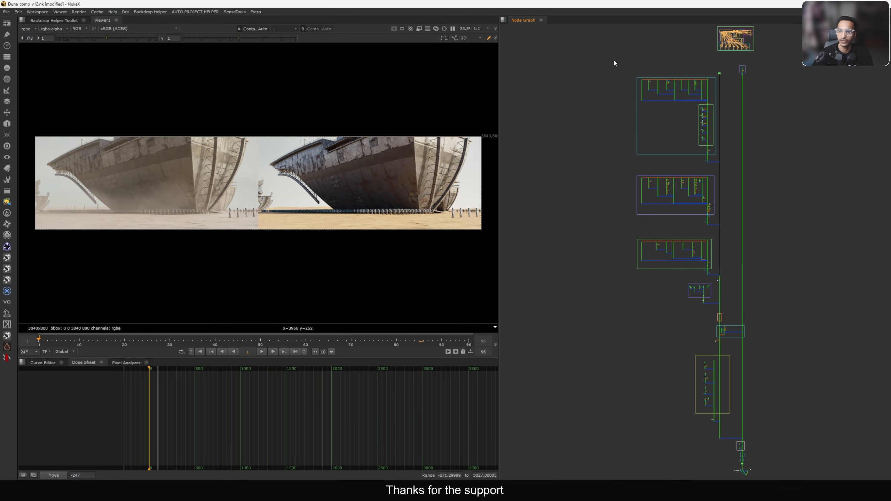
drag(613, 59, 813, 270)
drag(774, 72, 636, 475)
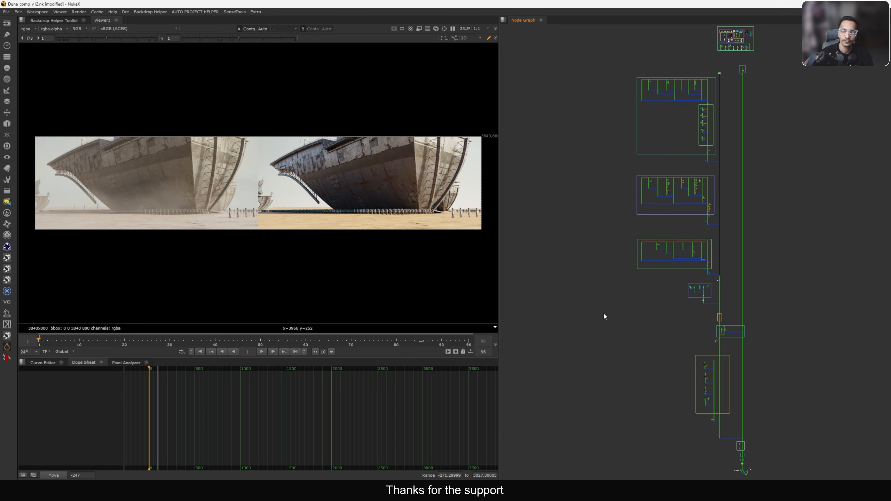
drag(589, 66, 823, 417)
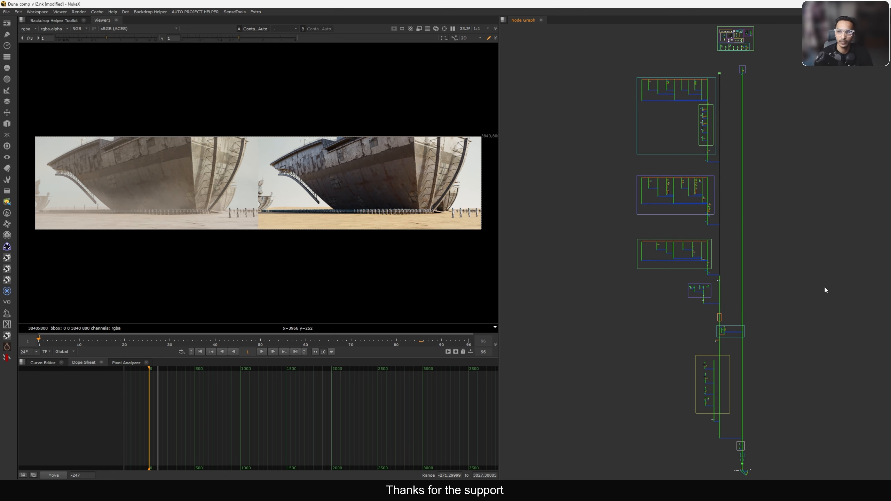
key(space)
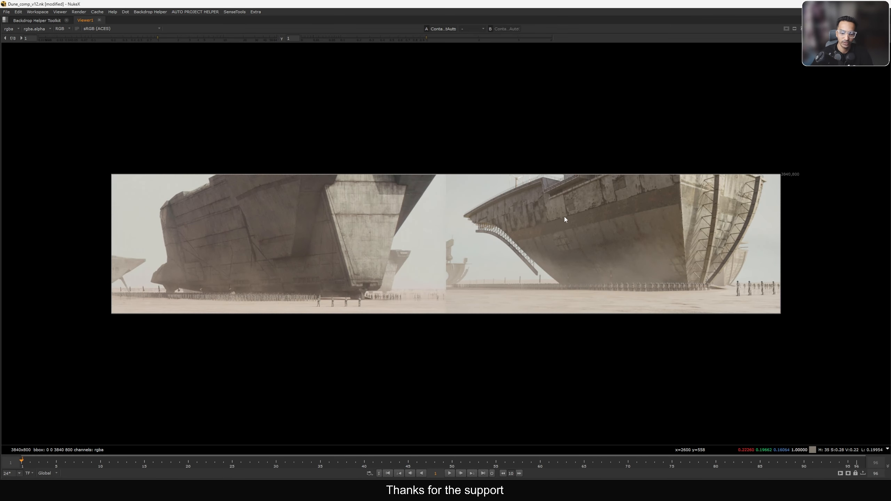
key(space)
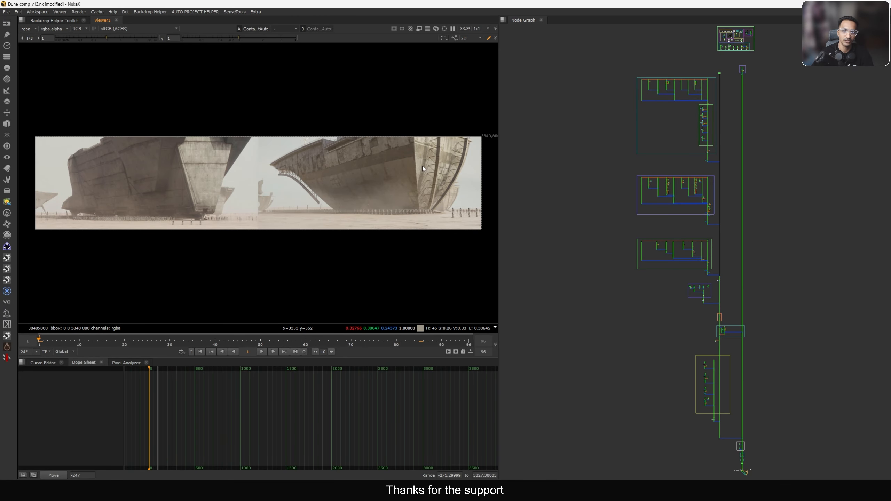
Step: Locate the ASSETS backdrop in the node graph and examine the node groups inside it
middle_drag(676, 254, 658, 109)
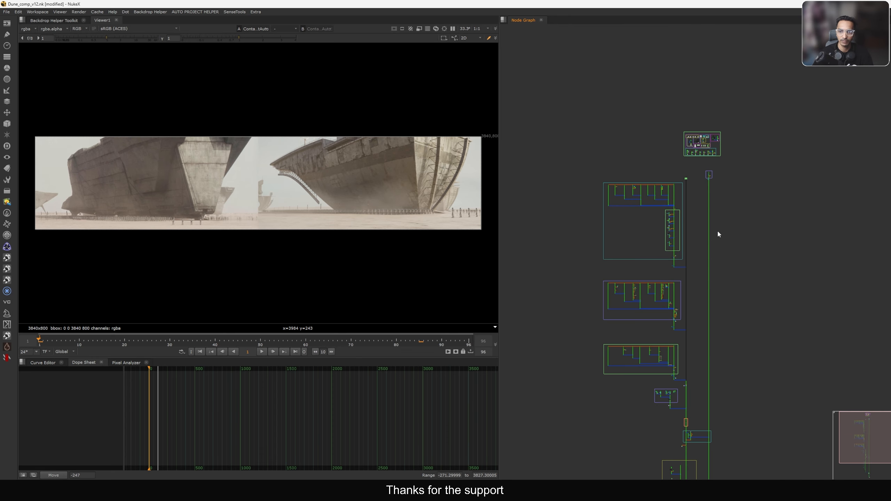
scroll(701, 158, up, 7)
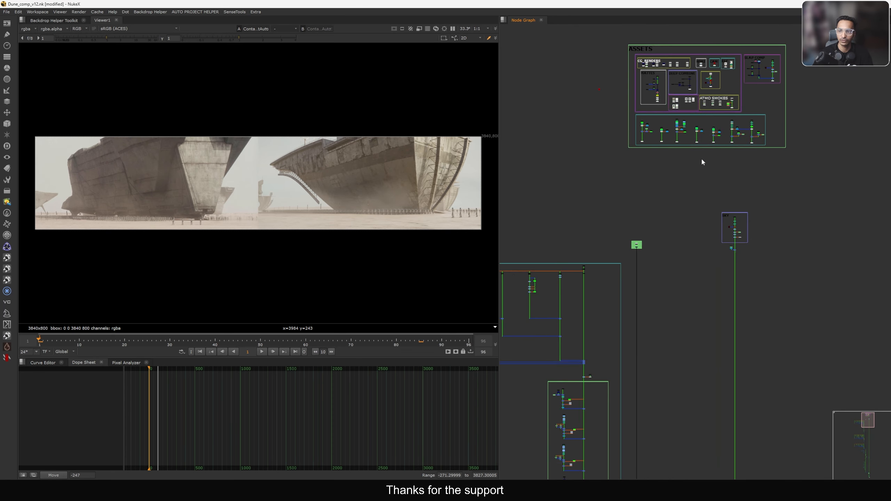
middle_drag(701, 158, 637, 243)
scroll(634, 243, up, 3)
middle_drag(553, 85, 580, 130)
drag(519, 57, 852, 299)
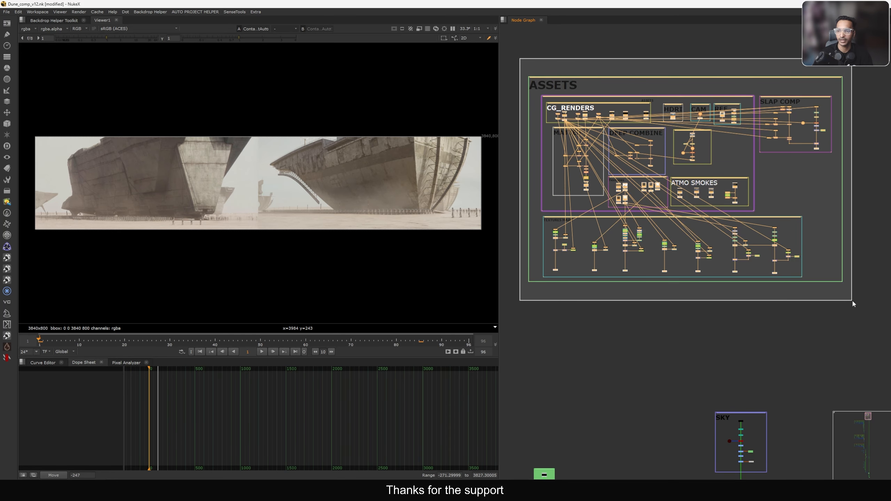
click(847, 303)
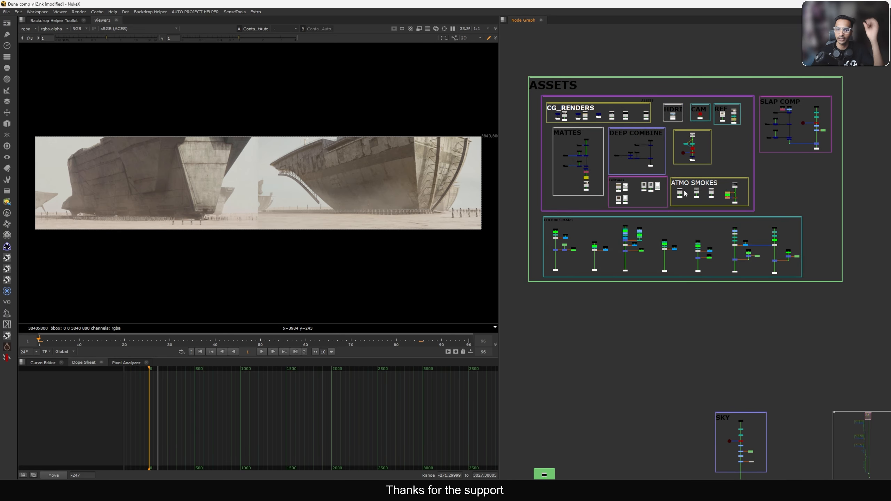
drag(540, 92, 841, 299)
click(841, 298)
Step: Enlarge the node graph and examine the nodes in the CG_RENDERS backdrop, undoing any accidental node move
scroll(599, 128, up, 4)
middle_drag(599, 128, 594, 158)
key(space)
middle_drag(647, 181, 410, 186)
scroll(398, 152, up, 2)
drag(243, 108, 503, 176)
click(526, 168)
drag(256, 104, 294, 114)
key(ctrl+z)
scroll(576, 162, down, 3)
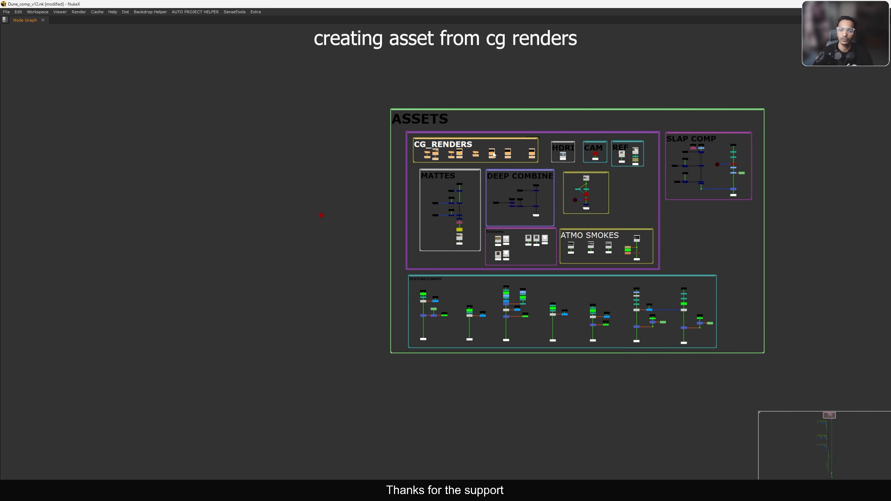
Step: Trace where the ship deep and ship beauty anchors in CG_RENDERS connect across the script
scroll(491, 151, up, 5)
click(341, 165)
scroll(343, 166, down, 4)
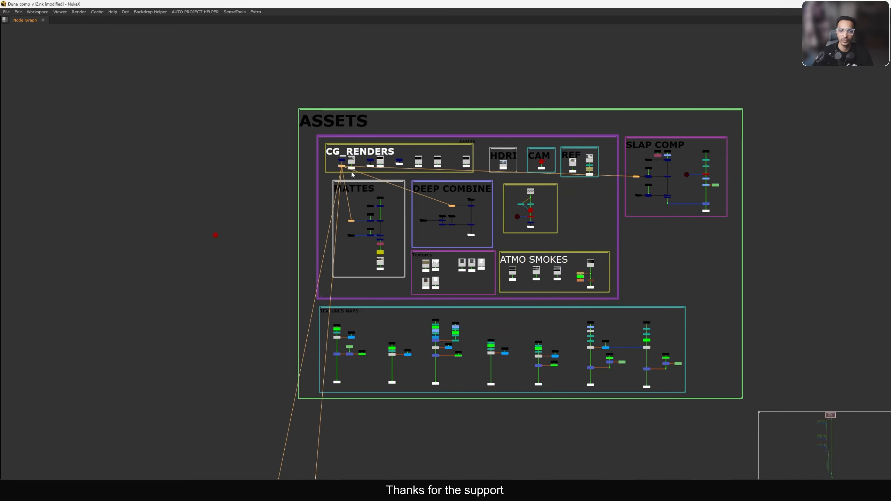
click(355, 189)
scroll(354, 167, up, 3)
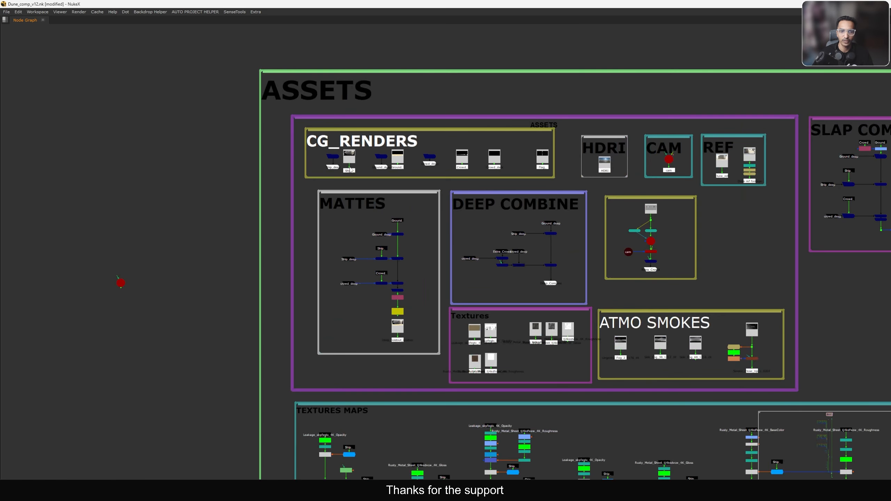
click(348, 172)
scroll(466, 207, down, 3)
scroll(561, 212, up, 1)
Step: Trace the connections of the crowd deep and Flag anchors in the CG_RENDERS backdrop
middle_drag(616, 280, 502, 245)
click(505, 221)
scroll(302, 145, up, 3)
click(324, 133)
scroll(345, 223, down, 3)
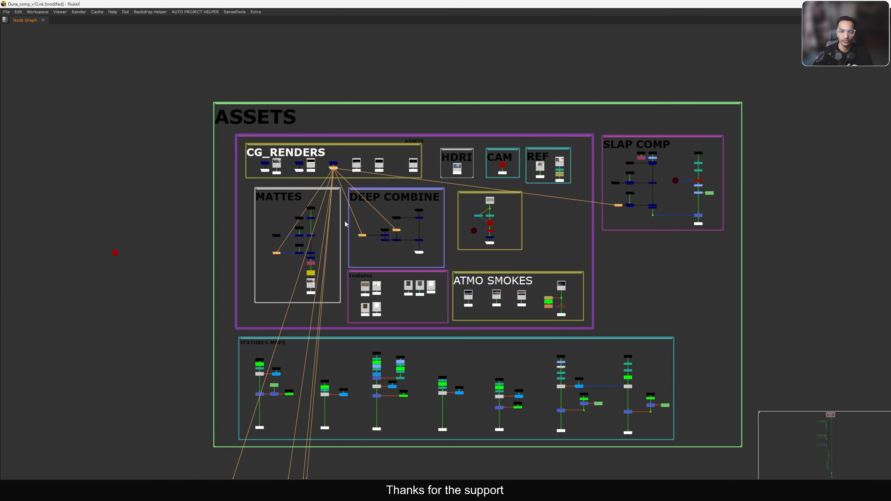
click(580, 206)
click(412, 172)
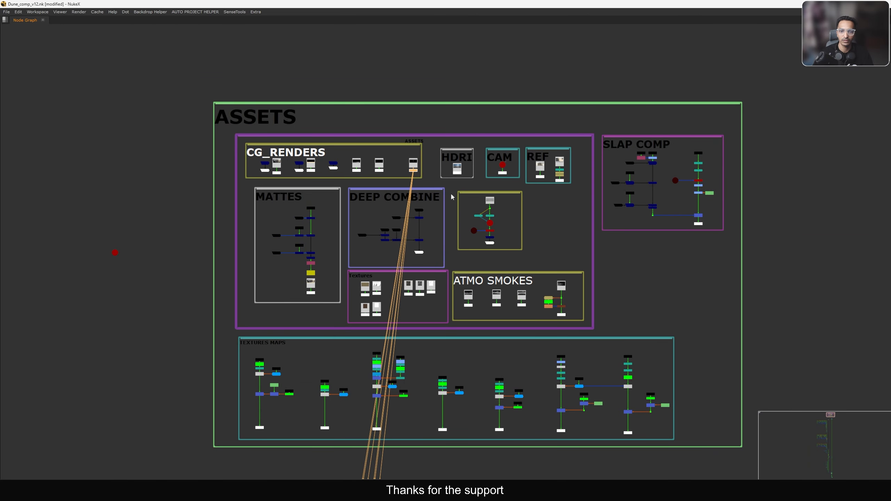
Step: Inspect the properties of the Crowd_data anchor stamp and close them
double_click(380, 171)
click(376, 182)
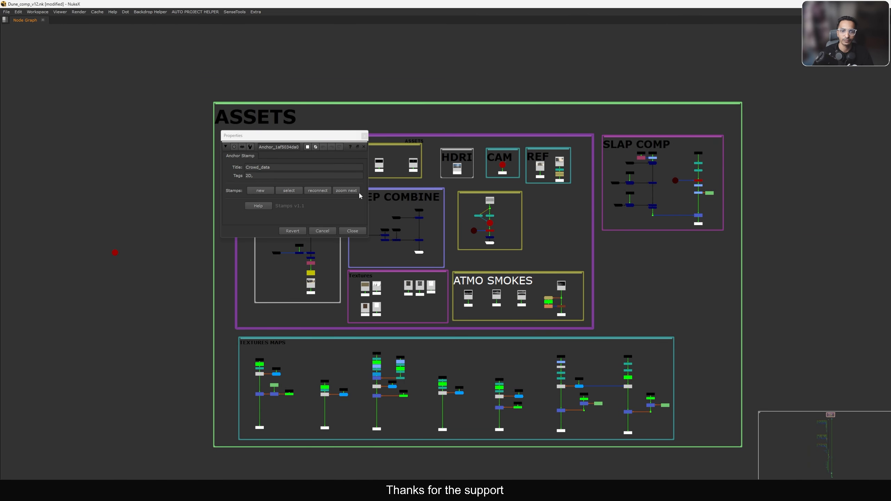
click(364, 135)
Step: Highlight the nodes of the HDRI and CAM backdrops to examine them
scroll(443, 156, up, 5)
drag(417, 130, 524, 213)
middle_drag(531, 158, 456, 149)
drag(439, 116, 543, 208)
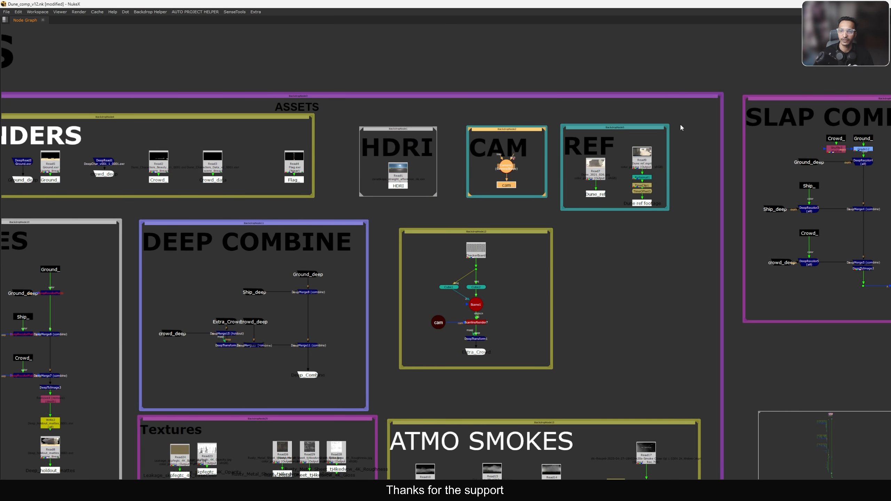
Step: Restore the viewer beside the node graph and view the Dune_ref still, followed by the Dune ref footage
key(space)
middle_drag(605, 182, 668, 168)
scroll(669, 169, up, 3)
click(655, 160)
key(1)
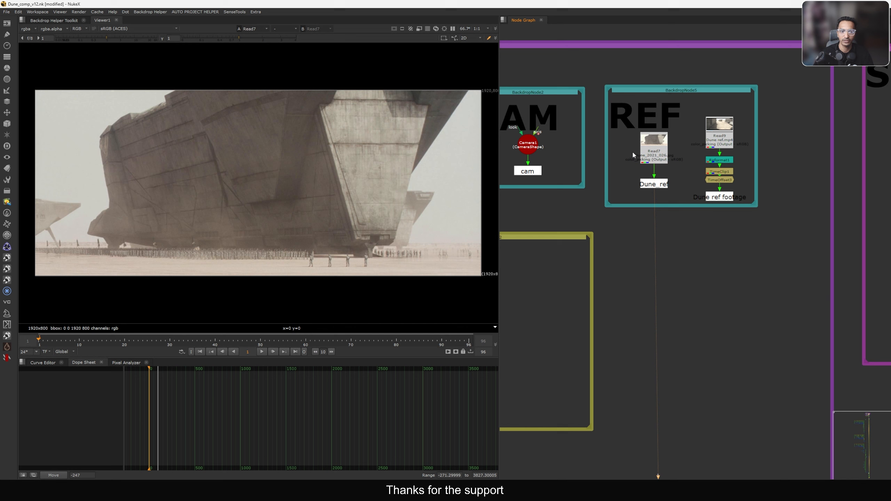
click(719, 198)
key(1)
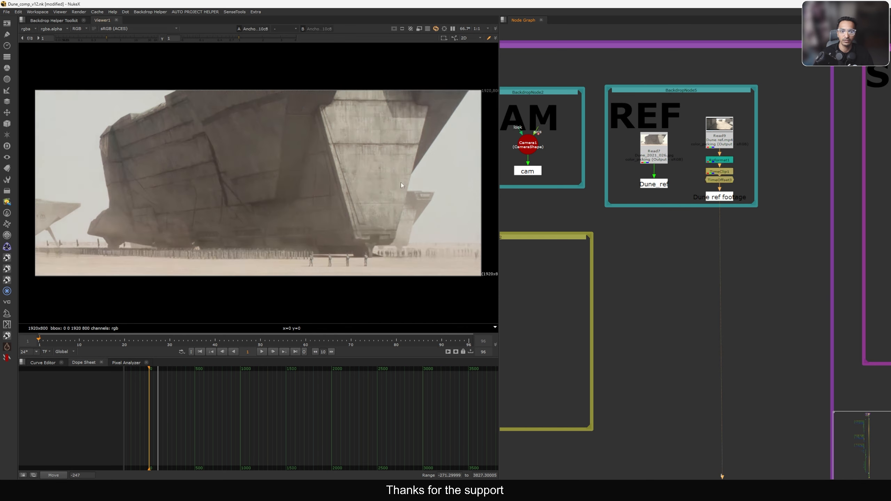
Step: Play back the Dune ref footage in the viewer and return to the first frame
key(l)
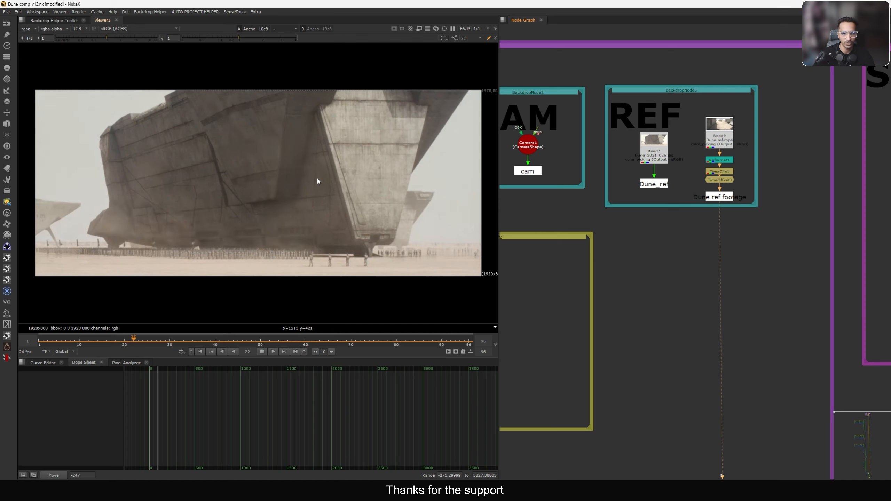
key(k)
ctrl+shift+drag(158, 124, 307, 224)
key(l)
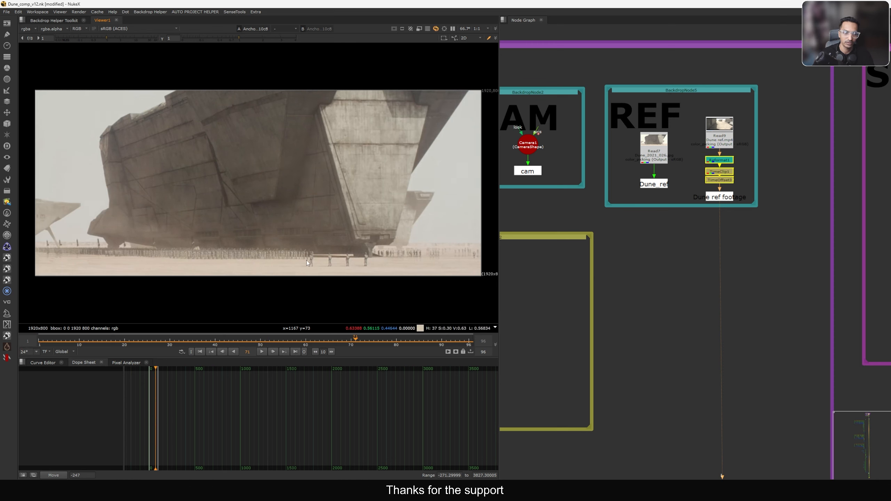
click(199, 351)
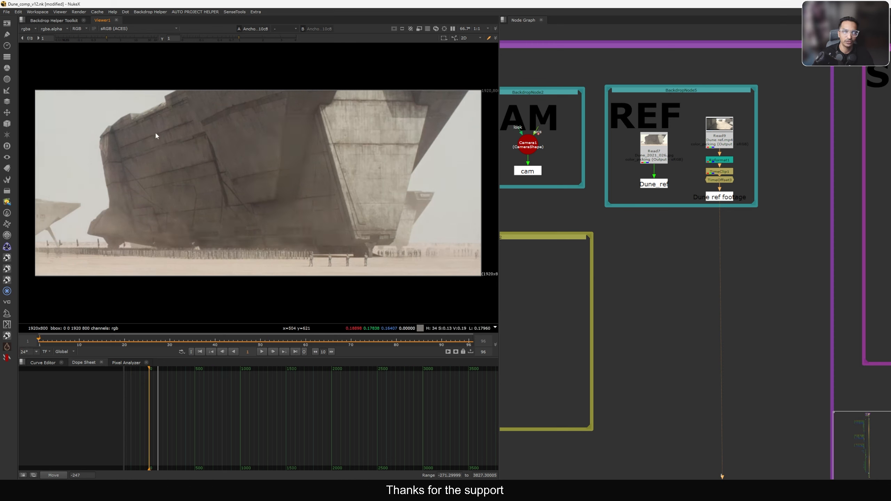
Step: Show the Dune_ref still in the viewer and look over the ASSETS groups again
click(650, 156)
key(1)
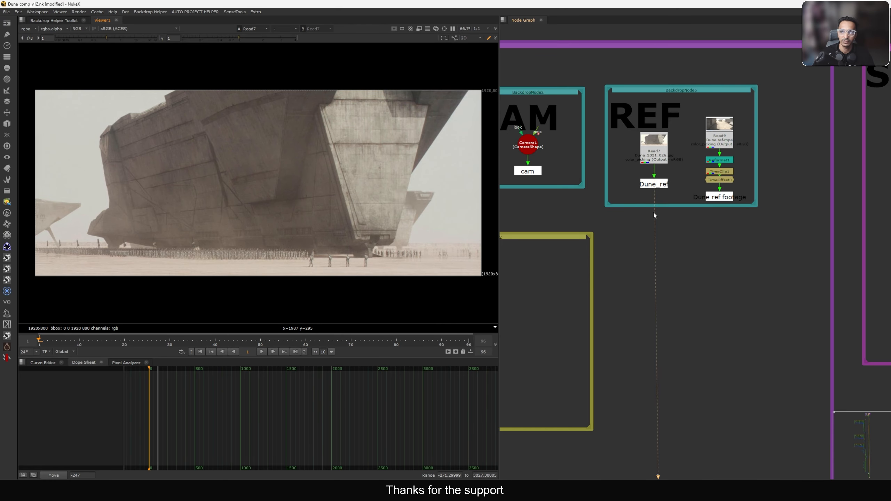
scroll(653, 210, down, 5)
scroll(645, 198, down, 5)
drag(548, 115, 757, 280)
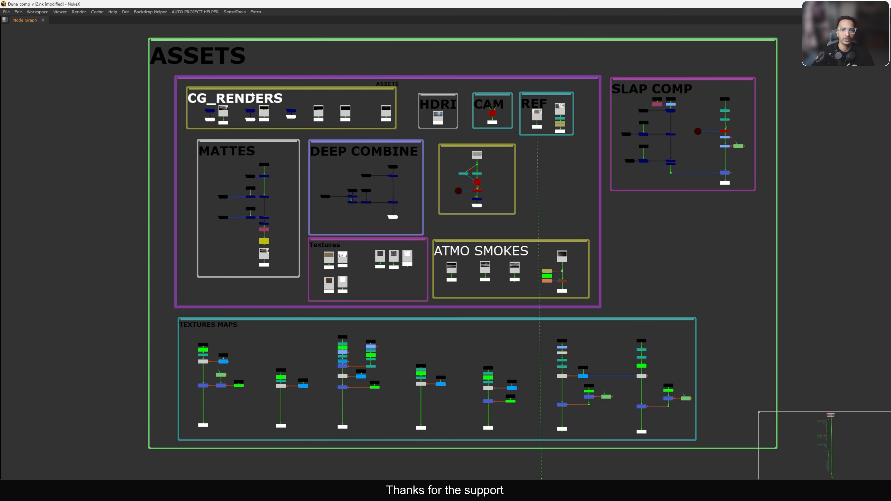
Step: Highlight the CG_RENDERS group, the camera and the Dune_ref image in turn to review the source assets
scroll(258, 91, up, 4)
click(269, 87)
scroll(269, 87, down, 3)
middle_drag(381, 91, 336, 98)
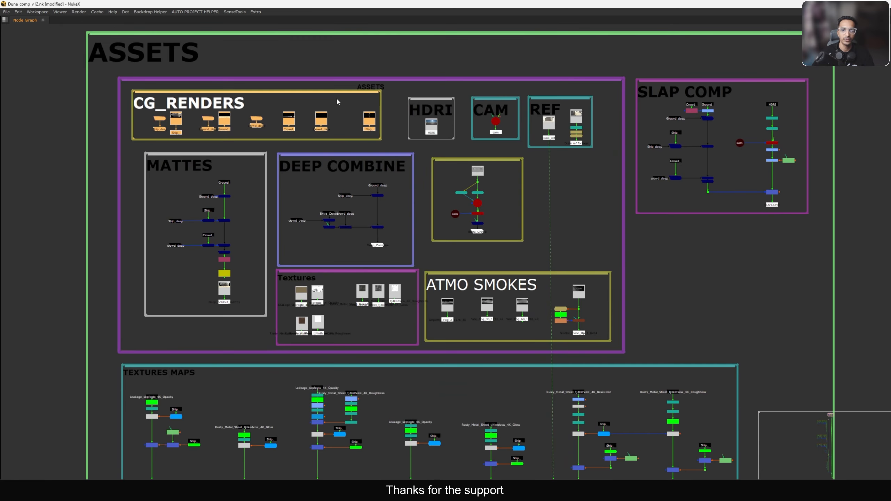
click(337, 98)
scroll(495, 123, up, 4)
click(495, 122)
click(603, 126)
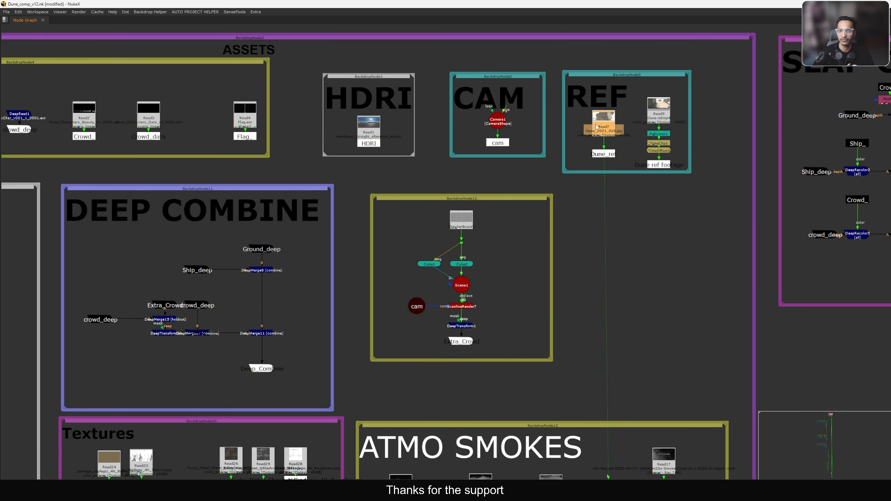
Step: Review the HDRI, CAM and REF backdrops together, then restore the viewer beside the node graph
scroll(591, 116, down, 3)
drag(419, 78, 641, 152)
scroll(251, 164, up, 3)
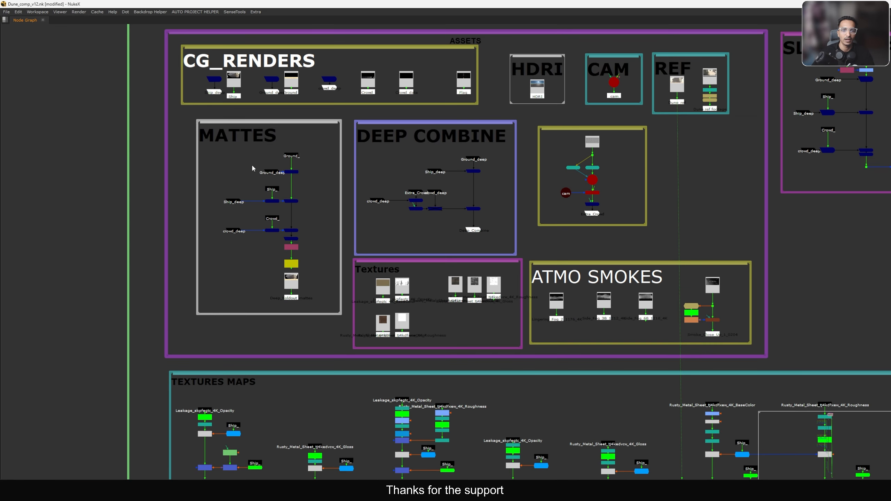
key(space)
scroll(715, 190, down, 4)
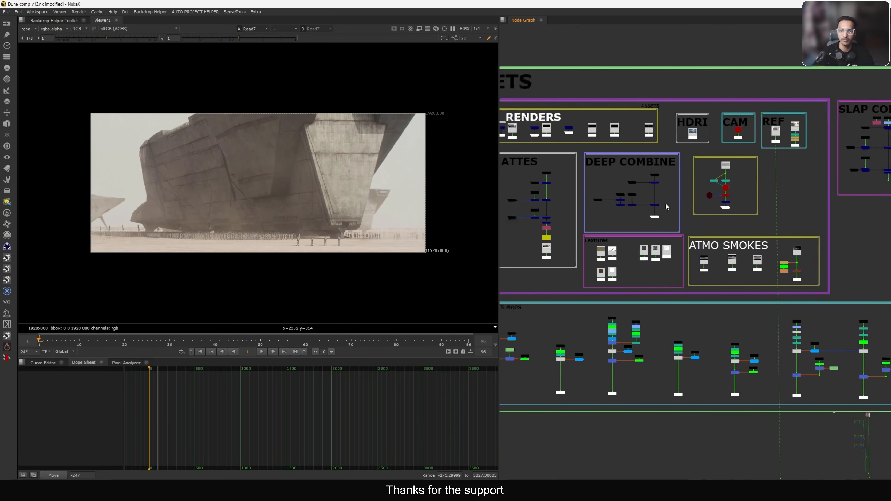
Step: Select the Deep_holdout_mattes stamp in the MATTES group and trace its connection down the script to where it is used
middle_drag(667, 207, 759, 211)
scroll(610, 206, up, 5)
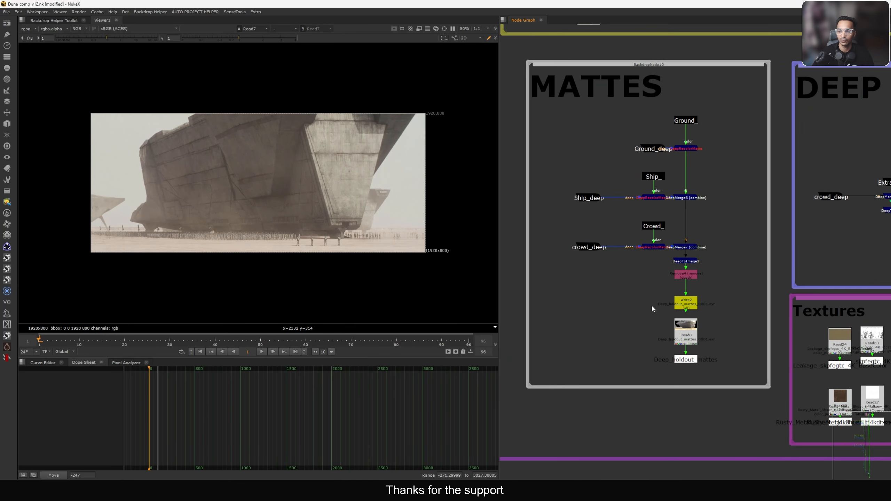
click(684, 364)
scroll(685, 368, down, 6)
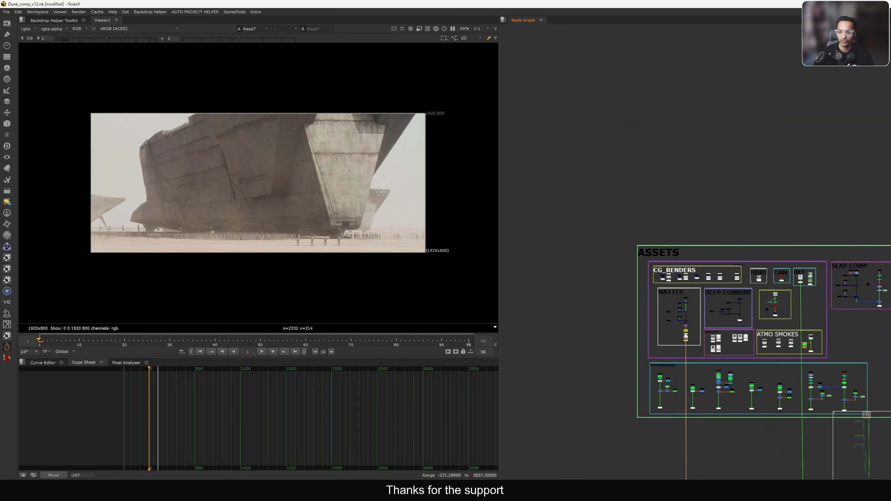
middle_drag(689, 374, 702, 120)
middle_drag(688, 392, 688, 287)
scroll(700, 288, up, 4)
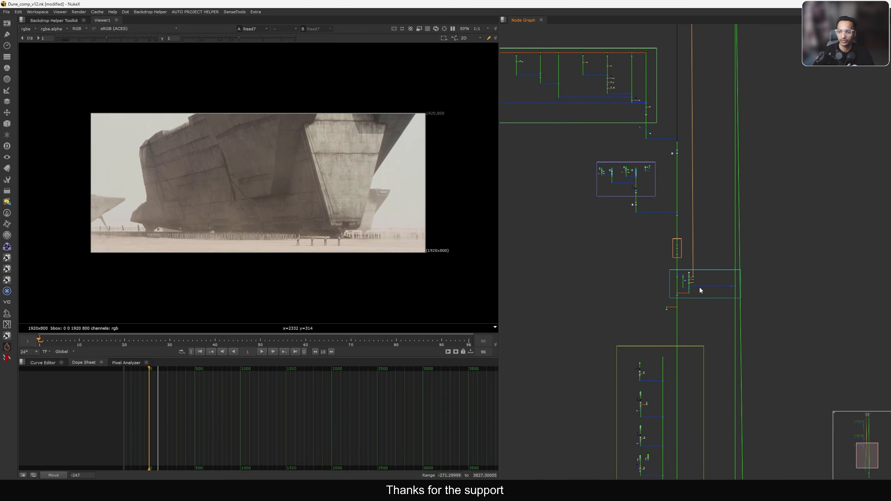
Step: Return to the ASSETS area and examine the MATTES group's deep merge setup up close
scroll(712, 261, down, 5)
middle_drag(689, 183, 720, 302)
scroll(631, 155, up, 6)
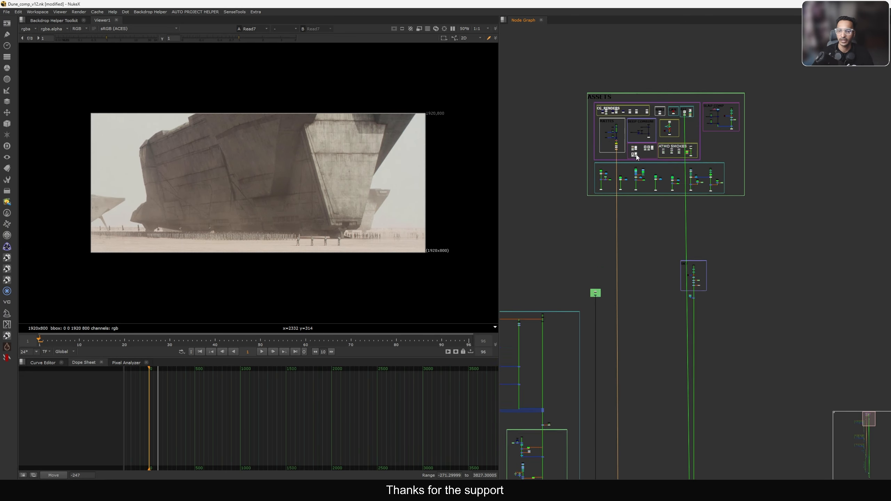
scroll(620, 199, up, 6)
key(space)
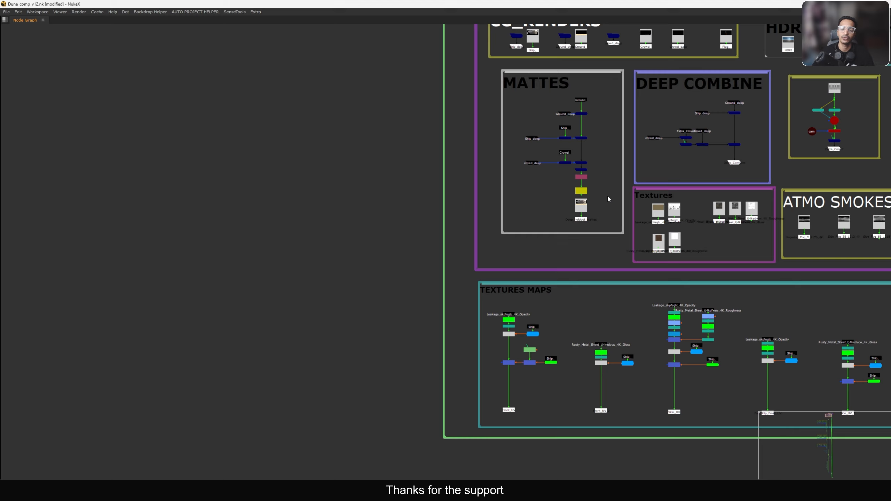
key(space)
scroll(614, 191, up, 5)
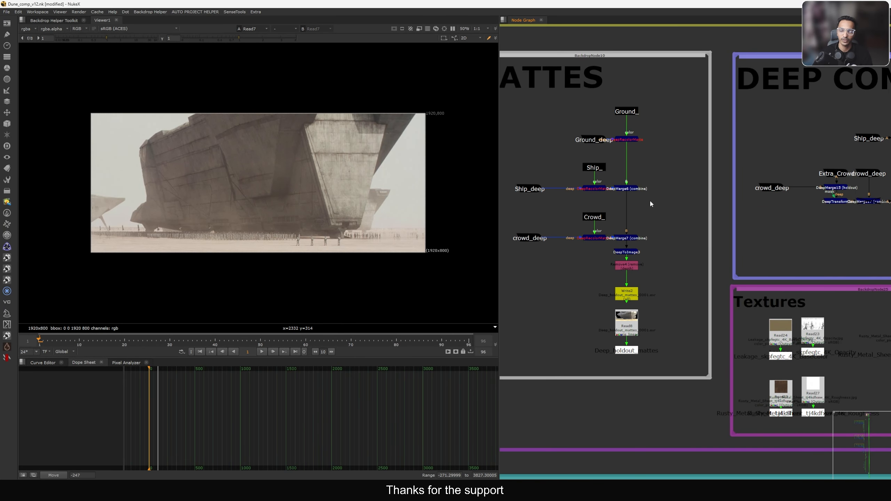
Step: Shift the Ship_ stamp with its DeepRecolorMatte, and the Ground_deep stamp, slightly away from the main merge column in MATTES
drag(566, 158, 583, 190)
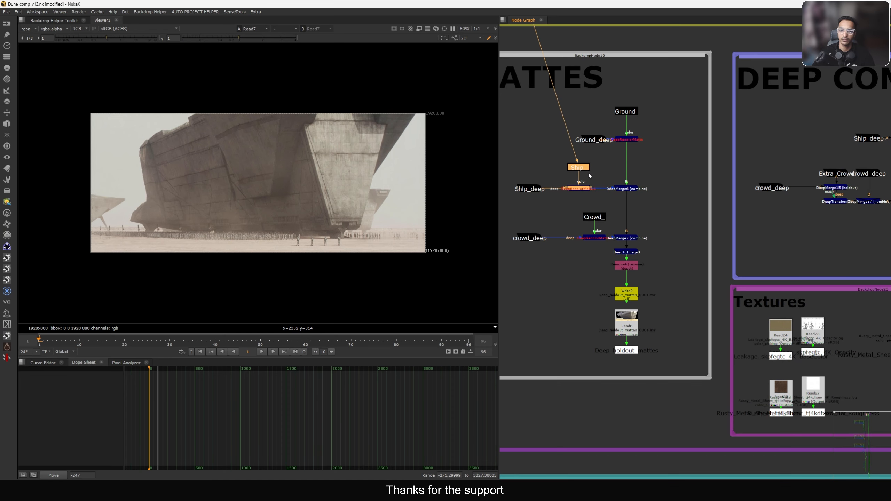
click(636, 125)
middle_drag(635, 125, 670, 186)
scroll(670, 186, down, 1)
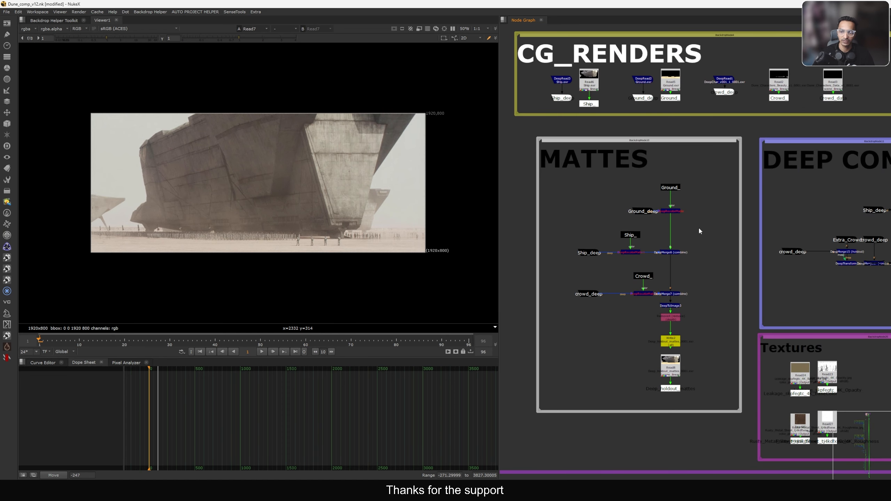
scroll(666, 206, up, 3)
drag(623, 218, 606, 217)
click(641, 196)
Step: Select the Ground_ and Ground_deep stamps with their DeepRecolorMatte and trace their sources in CG_RENDERS
middle_drag(633, 145, 653, 242)
drag(567, 232, 731, 351)
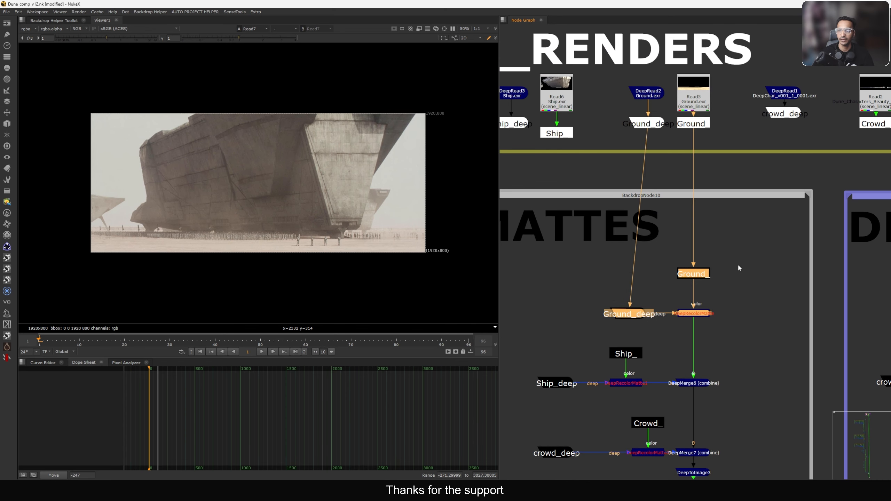
scroll(689, 132, up, 3)
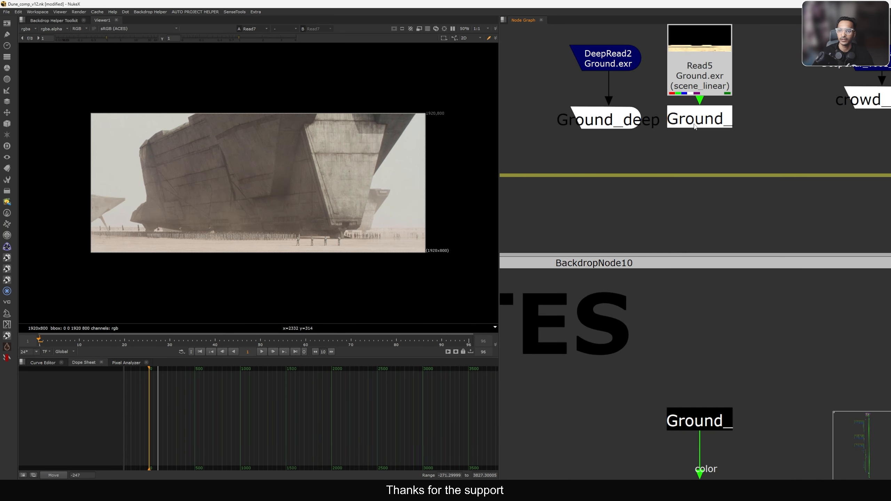
click(694, 126)
scroll(690, 281, down, 3)
Step: Show the Ground_ stamp and the Ground_deep stamp from the MATTES group in the viewer one after the other
middle_drag(690, 281, 690, 100)
click(694, 170)
key(1)
click(689, 197)
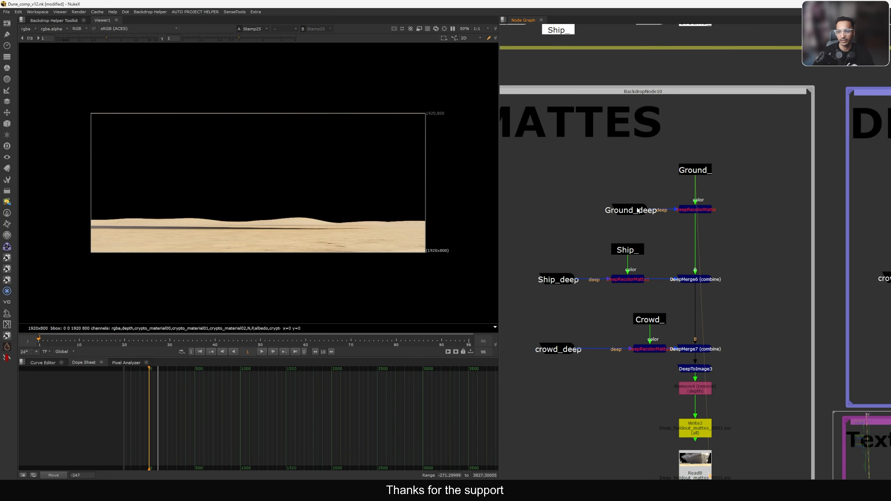
click(637, 209)
key(1)
Step: Show the output of the DeepRecolorMatte below the Ground_ stamp in the viewer
scroll(698, 169, up, 2)
click(692, 233)
scroll(695, 233, up, 3)
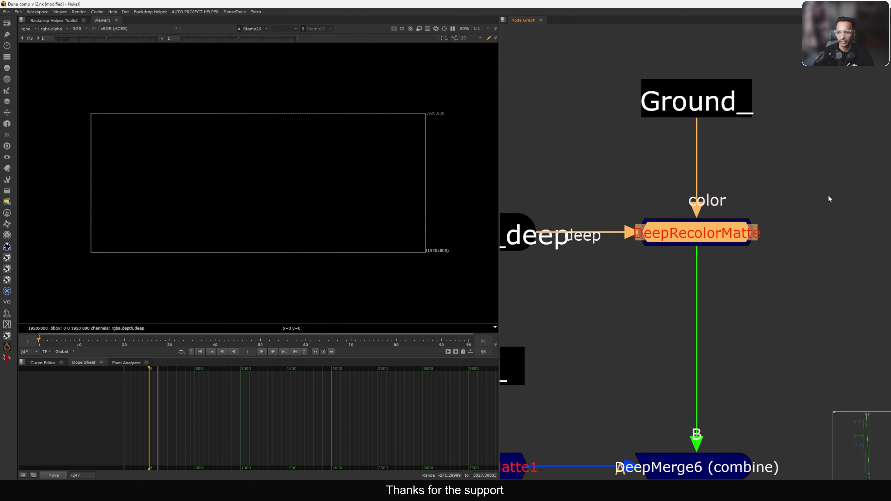
drag(829, 196, 625, 289)
key(1)
click(636, 282)
Step: Add a new DeepRecolorMatte node beside the ground's existing one and close its properties
middle_drag(789, 263, 724, 247)
key(Tab)
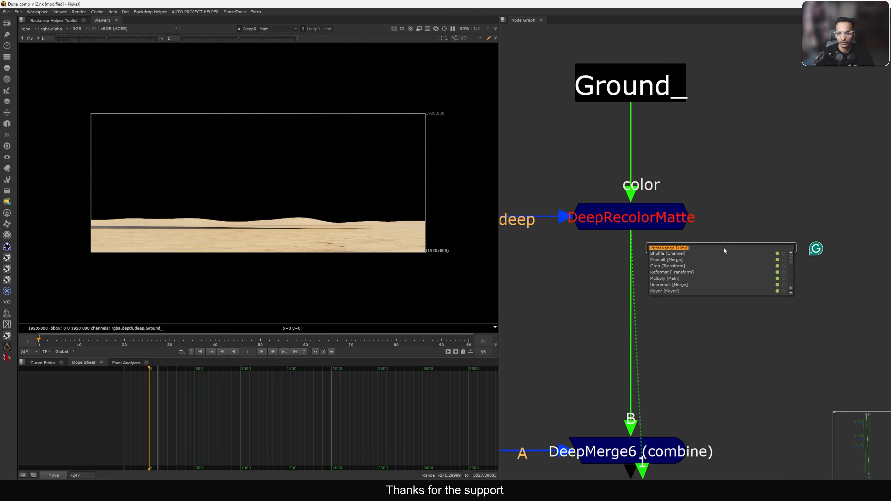
text(deepreco)
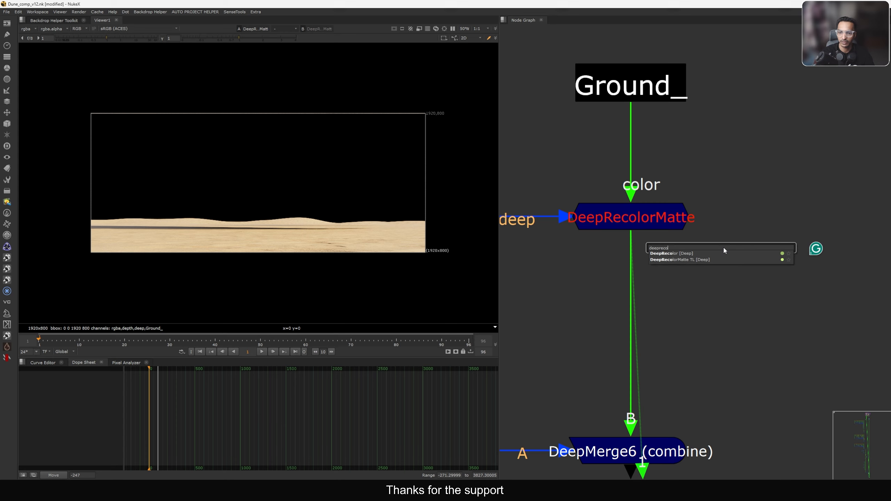
key(Down)
key(Return)
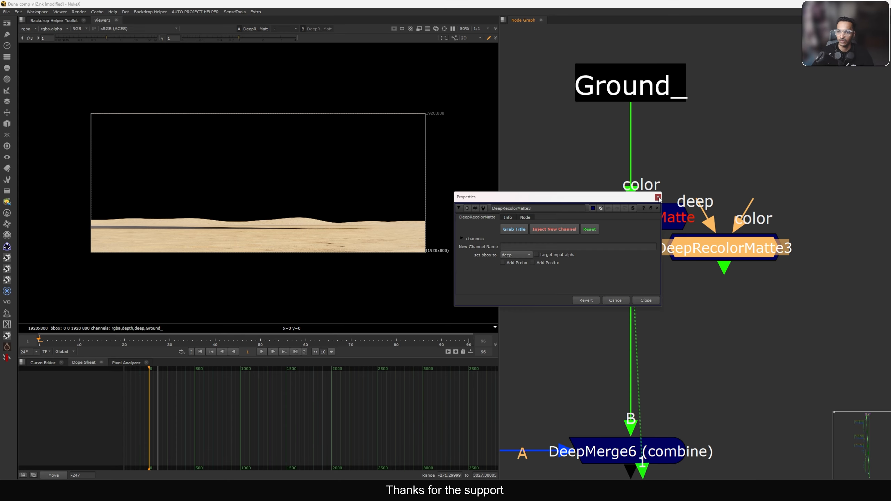
click(658, 198)
Step: Connect the new DeepRecolorMatte's deep input to Ground_deep and its color input to Ground_, and view its output
drag(708, 238, 558, 233)
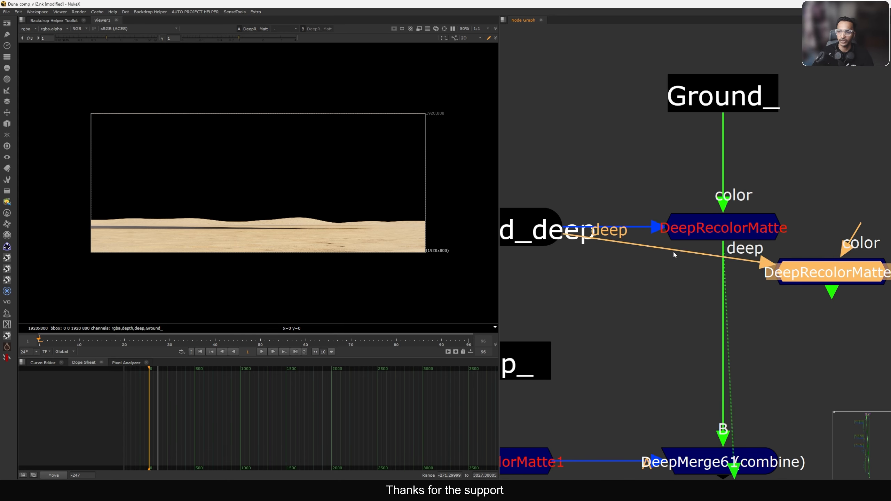
scroll(673, 251, down, 3)
drag(781, 240, 707, 160)
middle_drag(754, 274, 706, 226)
scroll(706, 225, up, 2)
drag(707, 225, 778, 234)
key(1)
middle_drag(802, 138, 755, 156)
click(754, 156)
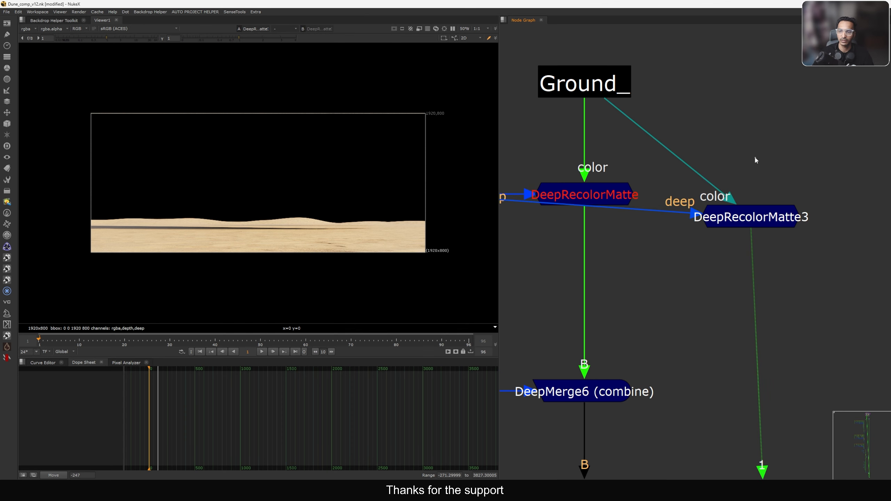
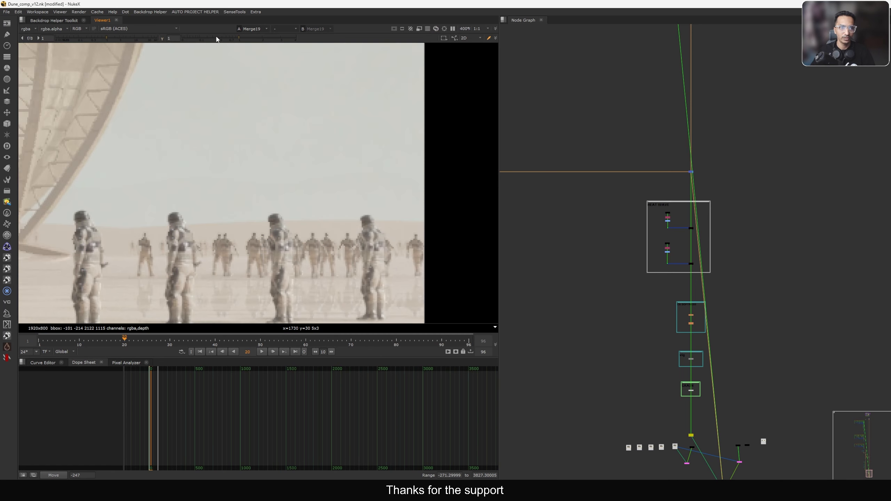
Step: Lower the viewer gain to 0.27 to inspect the composite's sky and horizon
drag(108, 42, 91, 41)
mouse_move(141, 147)
mouse_down()
mouse_move(351, 247)
mouse_move(350, 232)
mouse_up()
scroll(704, 197, down, 8)
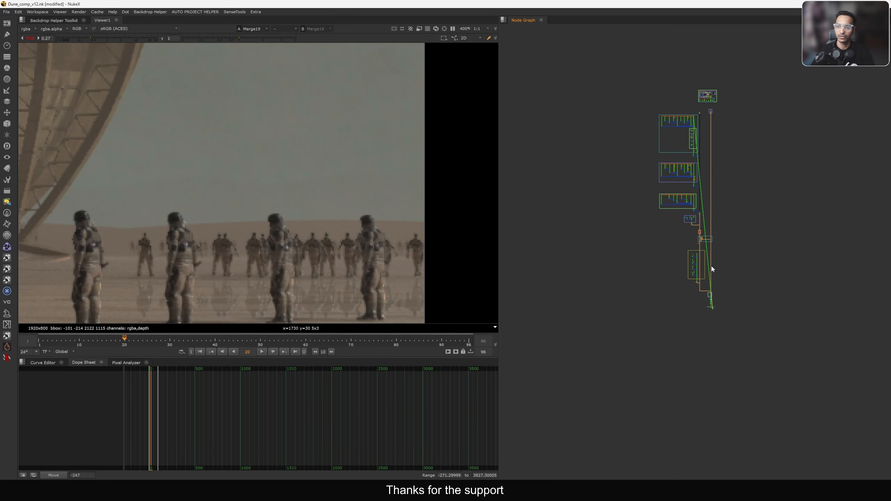
Step: Inspect the settings of Roto8 and Multiply4 feeding the merge below the SKY group
scroll(703, 180, up, 10)
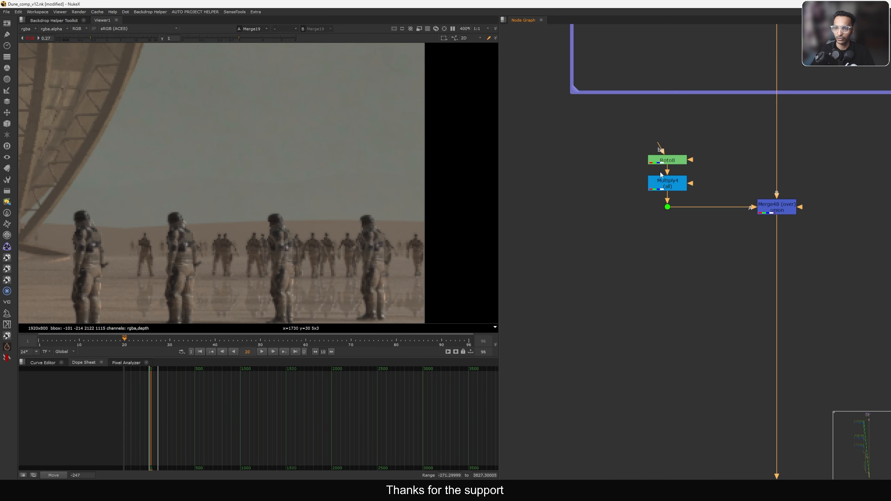
double_click(667, 159)
drag(431, 144, 523, 129)
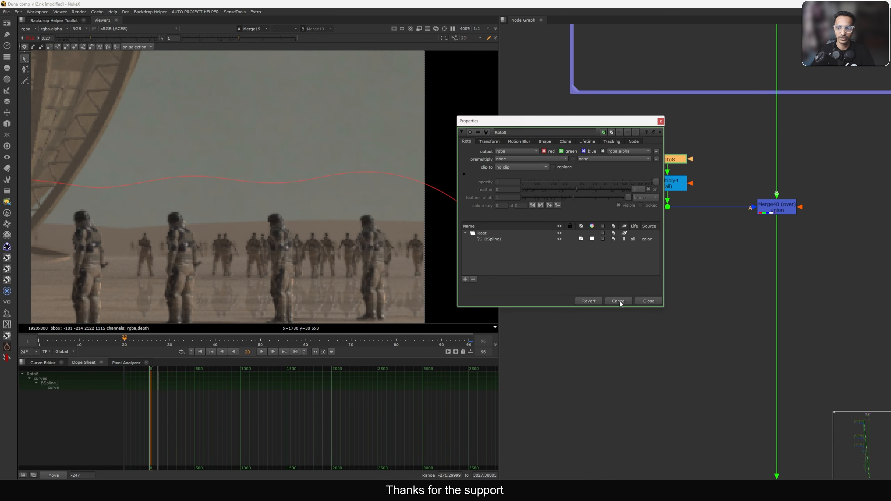
click(650, 302)
double_click(668, 183)
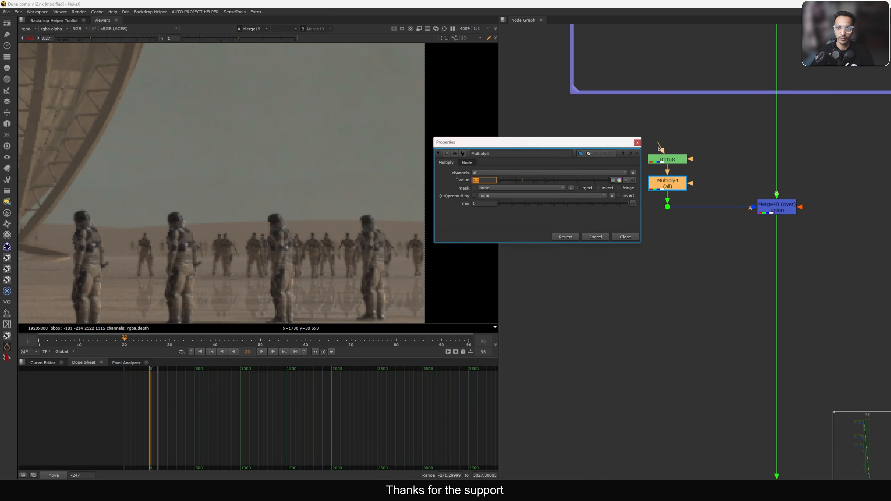
Step: Toggle the Merge48 node off and on repeatedly to compare the sky with and without the roto layer
click(777, 208)
key(d)
key(d)
key(d)
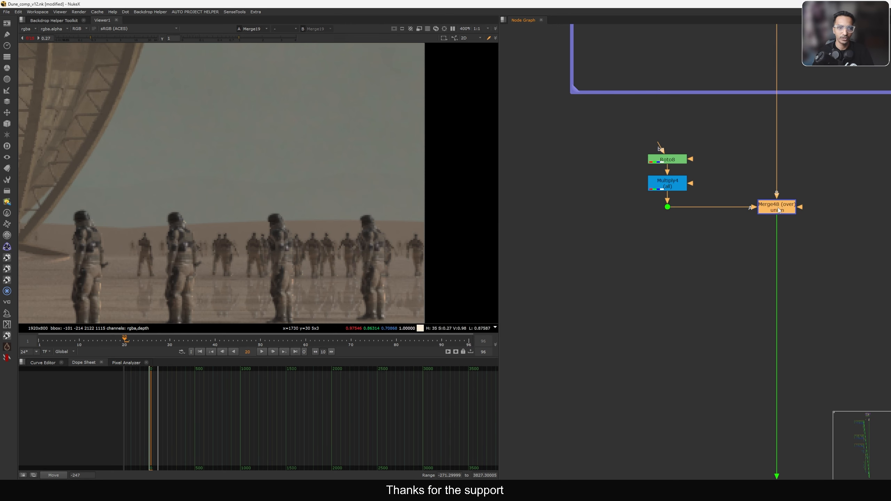
key(d)
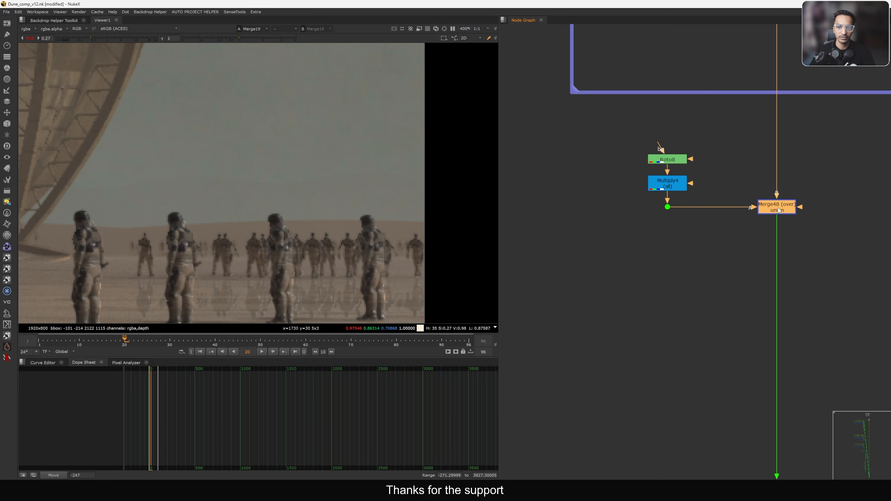
Step: Fit the whole frame in the viewer and reset the viewer gain to 1
key(f)
scroll(650, 186, down, 6)
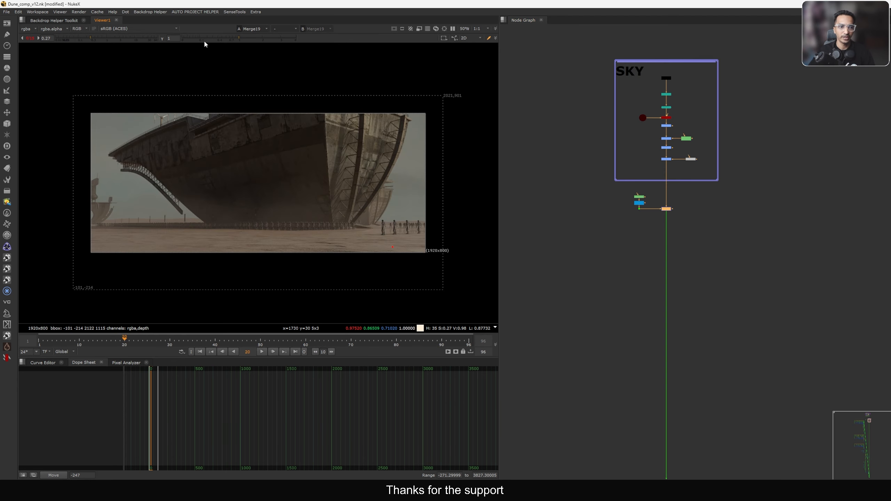
ctrl+click(134, 40)
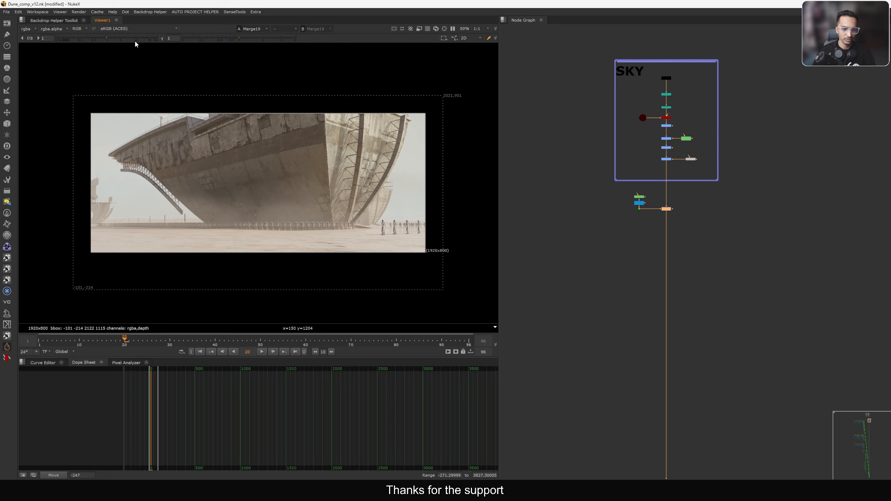
Step: Examine the HEAT WAVE group and its two FINAL PREMULT branches near the end of the script
drag(593, 249, 669, 214)
scroll(671, 214, down, 8)
scroll(736, 218, up, 8)
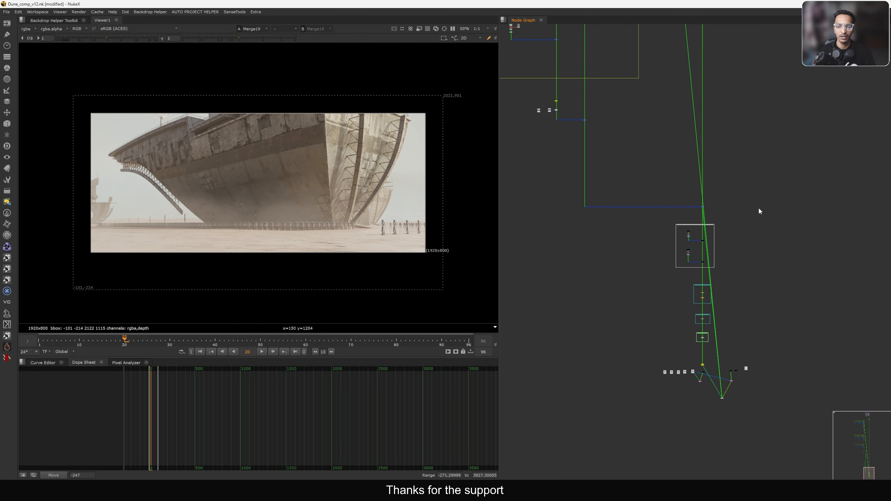
scroll(715, 212, up, 8)
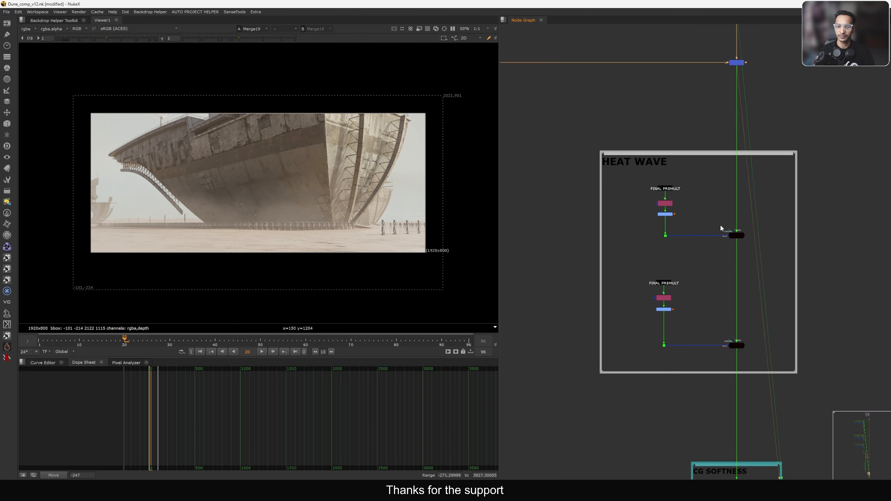
scroll(740, 98, down, 5)
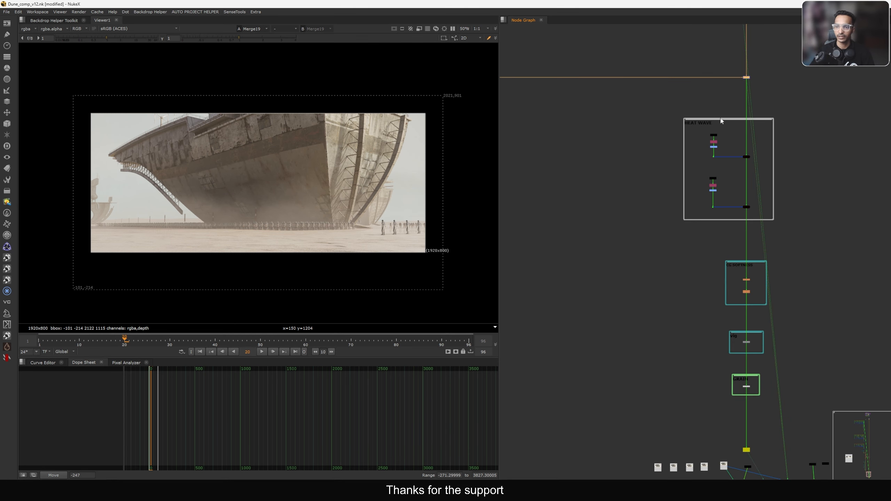
scroll(671, 120, up, 3)
drag(730, 172, 825, 246)
middle_drag(832, 251, 779, 183)
click(821, 207)
Step: Play the Dune ref footage, examine the ship's base and crowd up close, and return to the first frame
scroll(828, 211, down, 9)
middle_drag(836, 289, 728, 187)
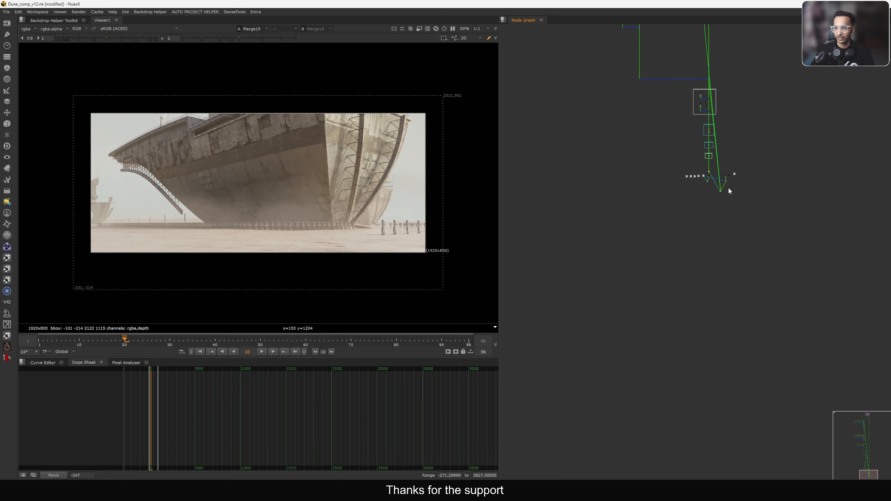
scroll(728, 186, up, 8)
scroll(739, 151, up, 6)
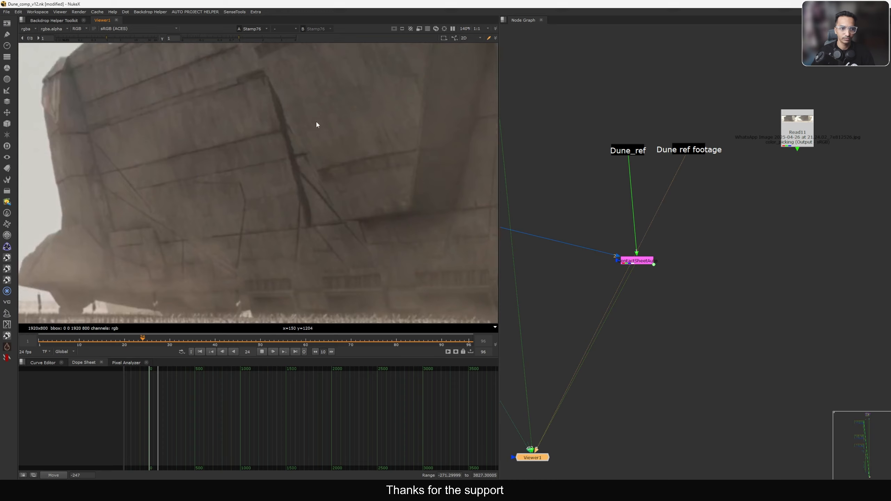
scroll(277, 162, down, 2)
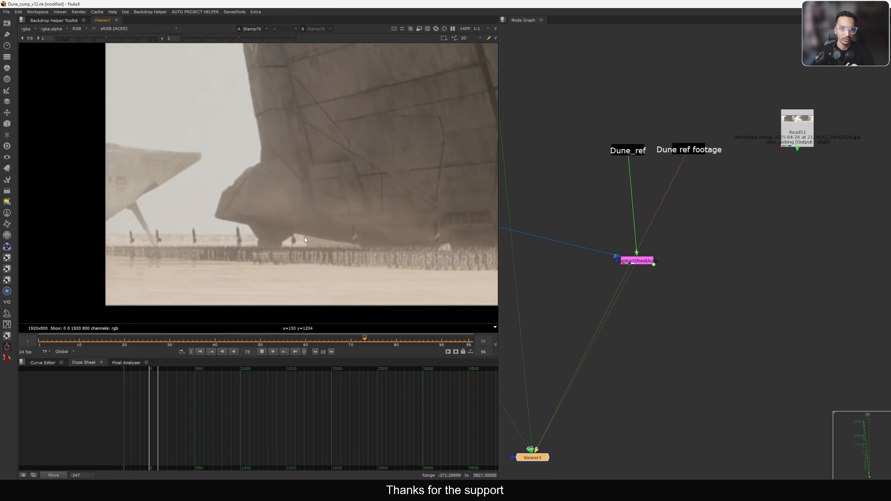
scroll(242, 243, up, 2)
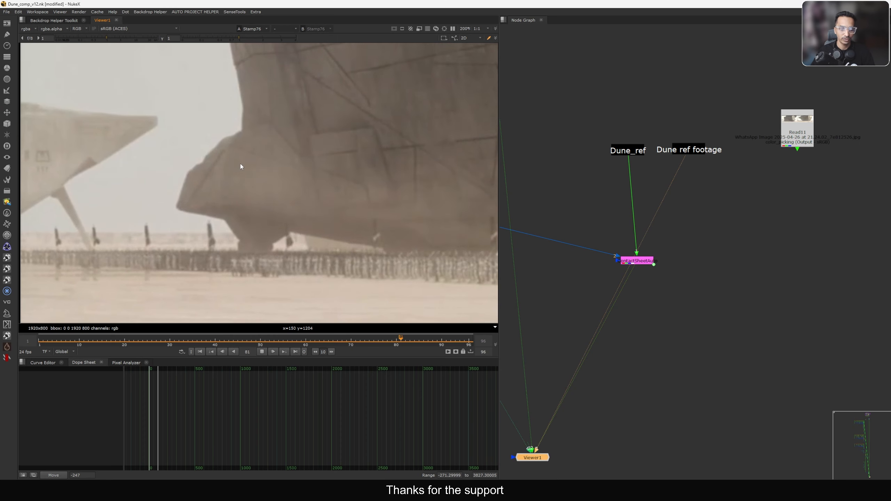
scroll(171, 143, down, 5)
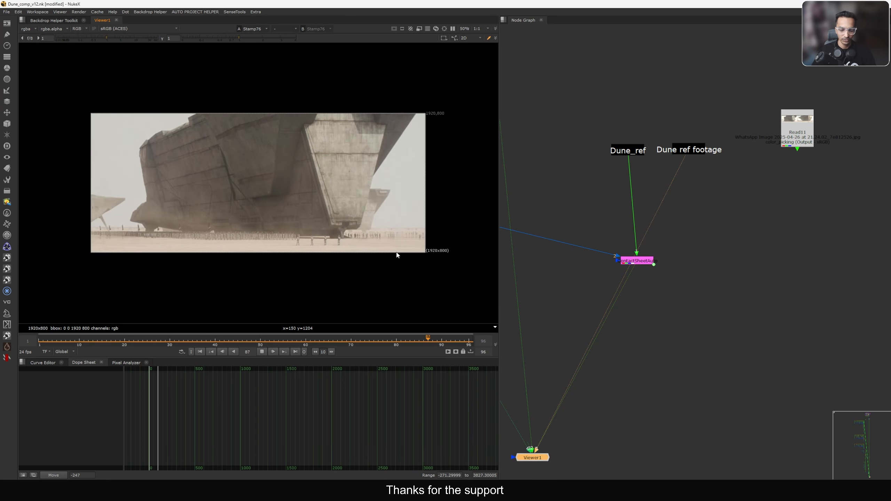
key(k)
scroll(398, 255, up, 2)
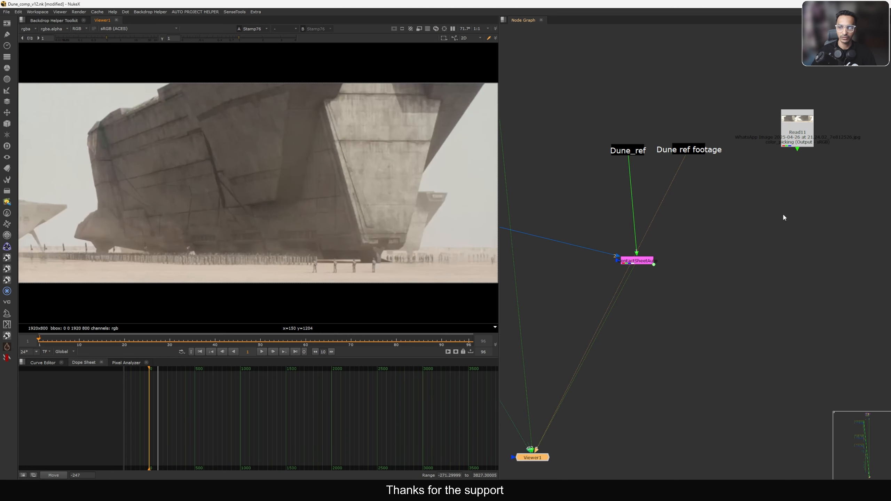
Step: Examine the HeatWave1 far node and the branch feeding its mask in the HEAT WAVE group
scroll(764, 207, down, 10)
scroll(681, 110, up, 10)
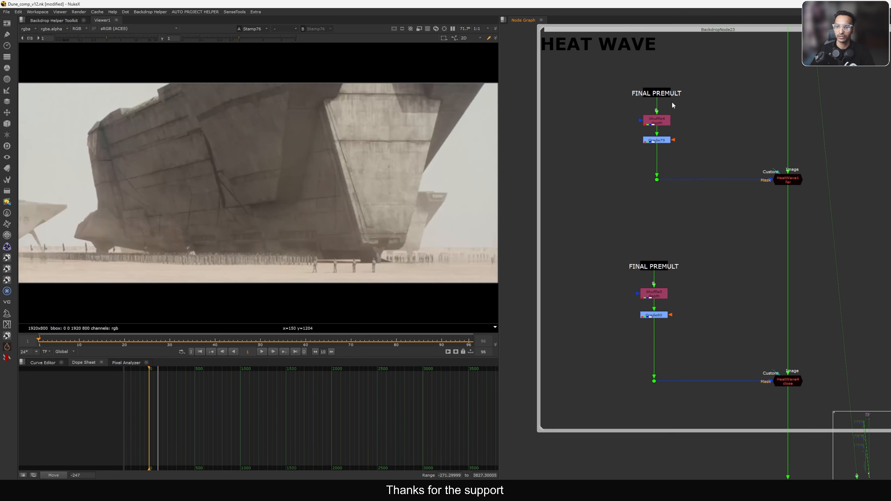
middle_drag(770, 180, 695, 180)
drag(638, 142, 777, 219)
click(656, 141)
drag(656, 139, 753, 200)
scroll(712, 179, up, 3)
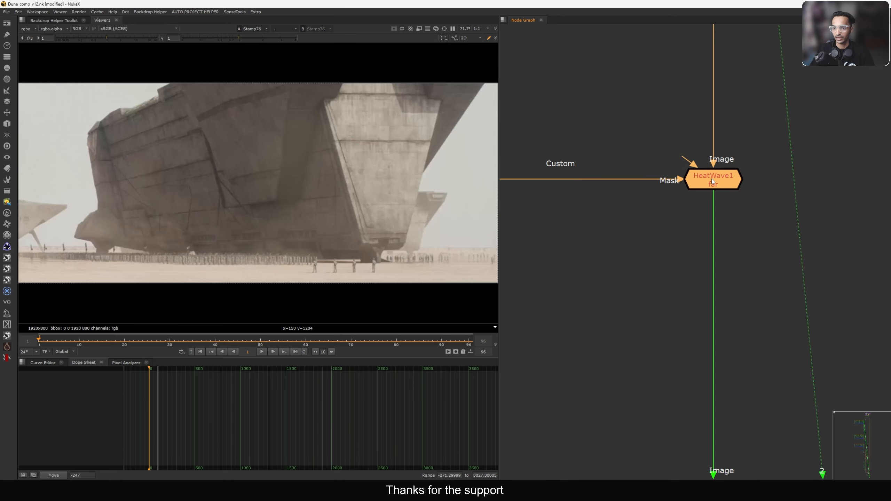
drag(627, 105, 764, 236)
scroll(763, 235, down, 6)
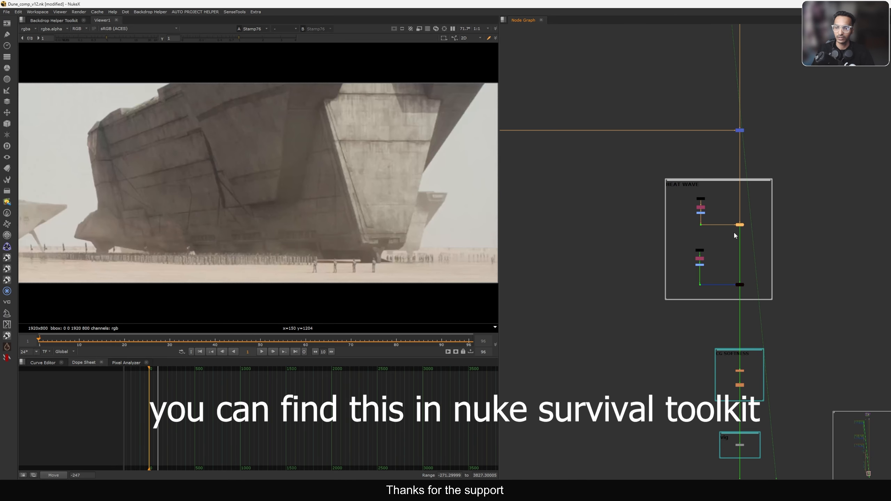
scroll(676, 219, up, 6)
scroll(677, 220, up, 2)
Step: View the alpha channel of the depth mask driving the far heat wave, fitted whole in the viewer
drag(678, 212, 763, 269)
key(1)
middle_drag(702, 233, 603, 218)
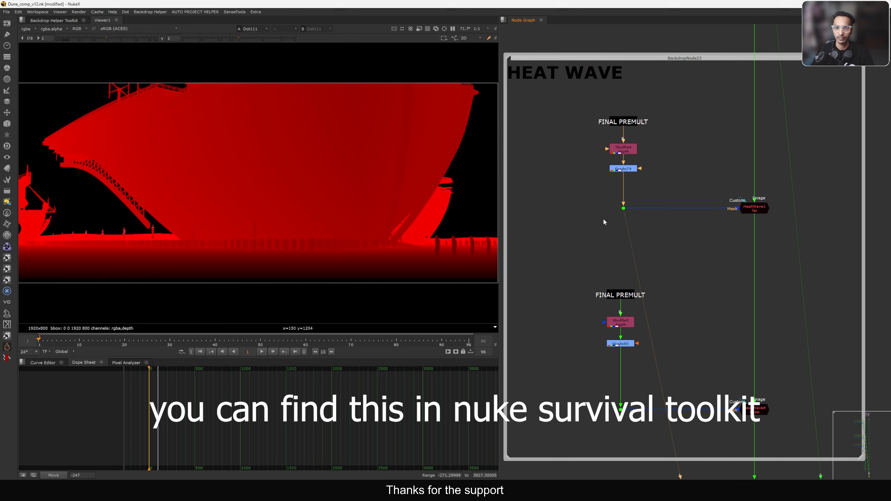
middle_click(391, 204)
key(a)
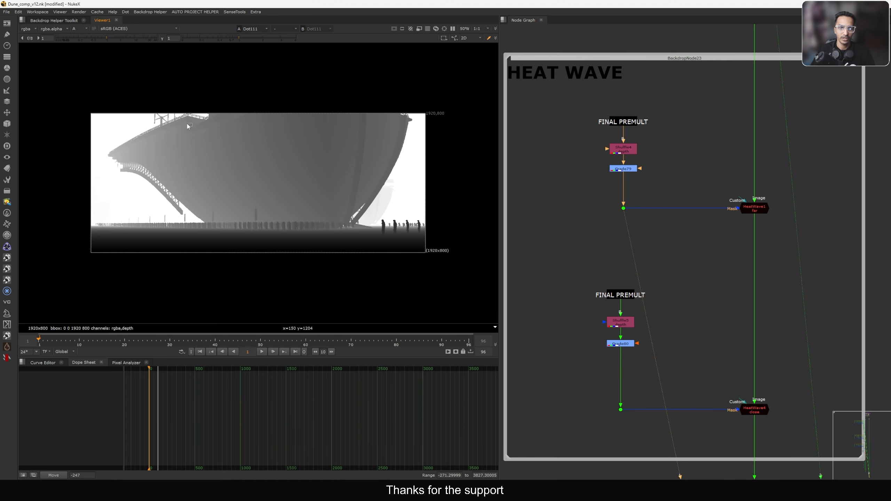
middle_drag(562, 191, 574, 97)
drag(547, 133, 870, 377)
middle_drag(723, 185, 745, 266)
drag(613, 87, 660, 129)
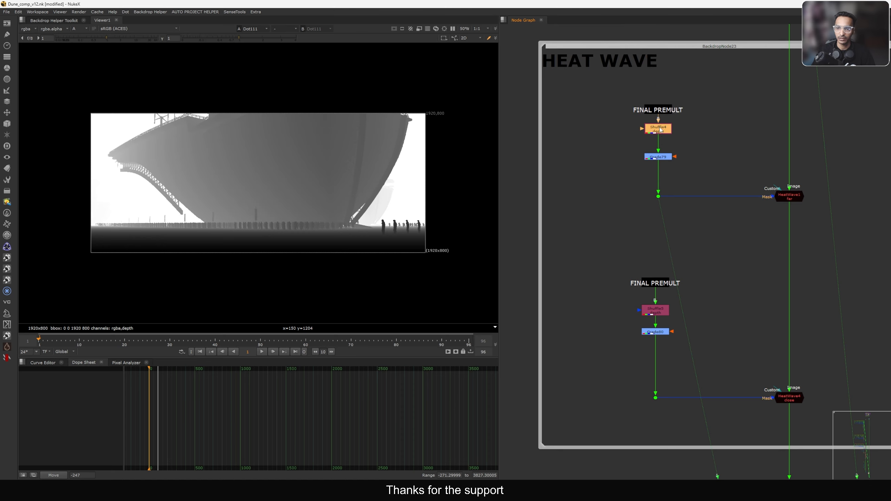
click(634, 179)
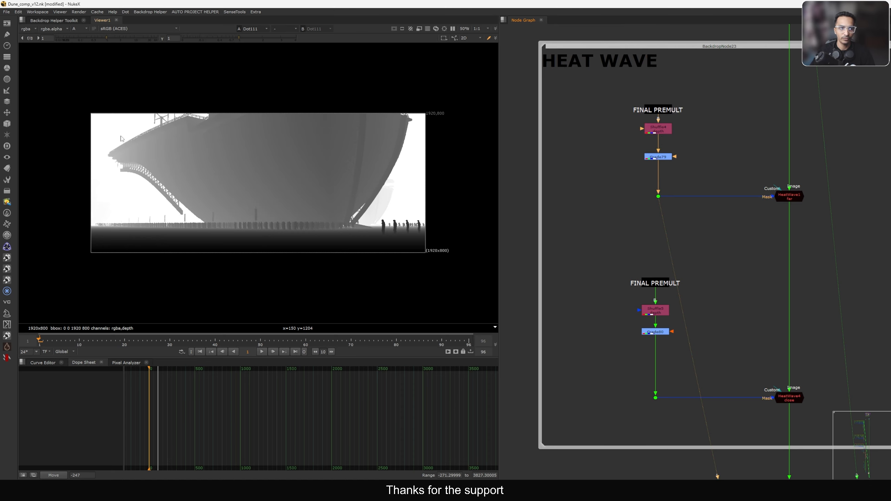
Step: View the depth mask of the close heat wave and the output of the HeatWave1 node
middle_drag(698, 355, 661, 249)
drag(579, 267, 652, 326)
key(1)
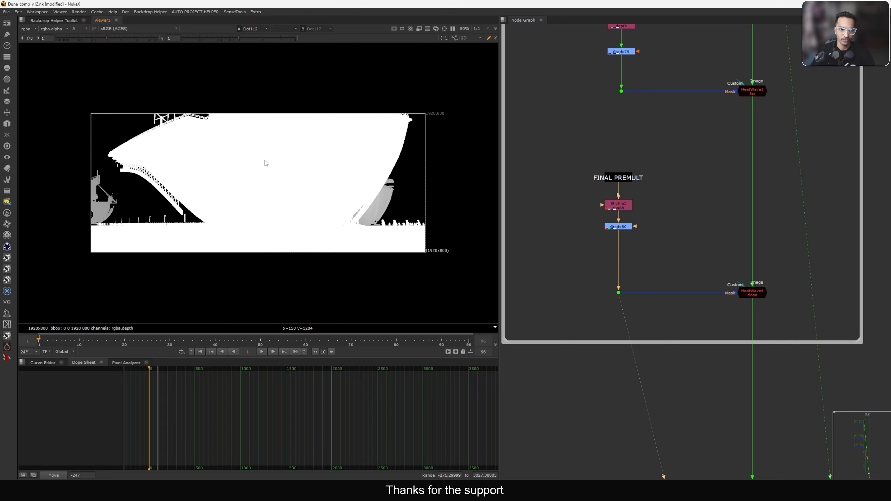
middle_drag(674, 66, 656, 116)
click(734, 139)
key(1)
scroll(777, 183, down, 3)
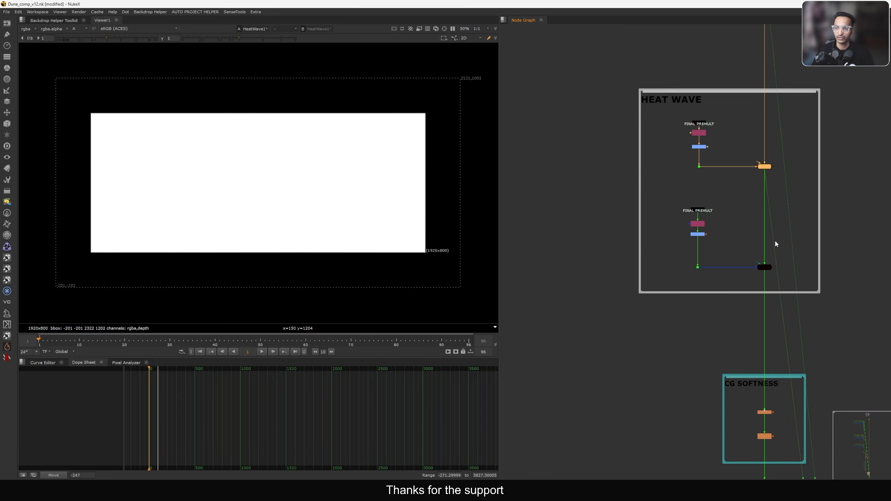
Step: Play the Read31 render in full color, inspect the ship up close, fit the frame and stop playback
scroll(774, 240, down, 4)
middle_drag(773, 311, 707, 63)
scroll(689, 218, up, 5)
click(681, 224)
key(1)
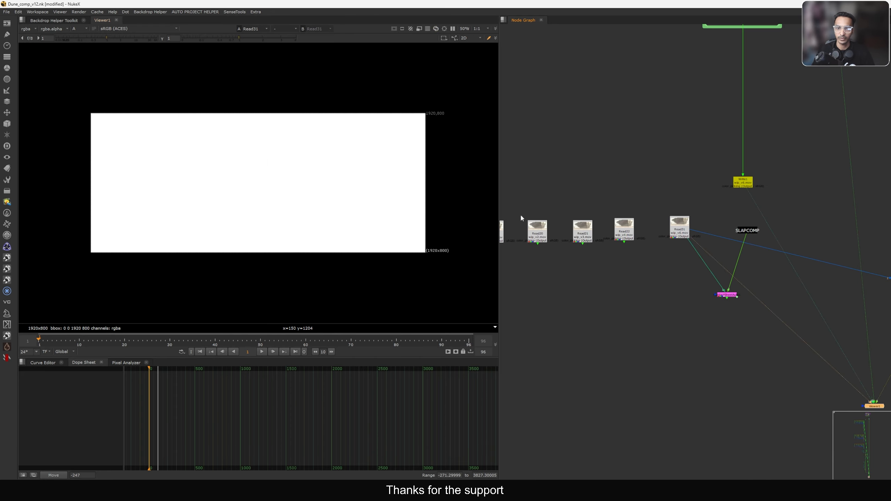
key(a)
key(l)
scroll(401, 175, up, 3)
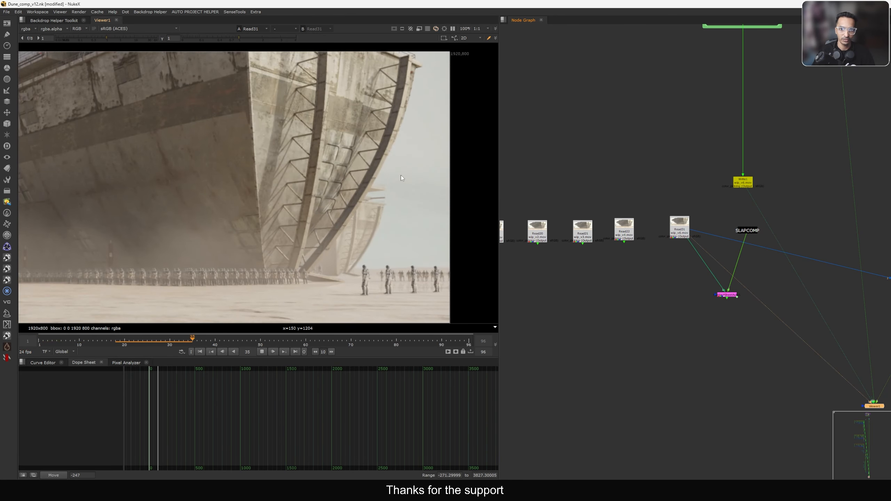
scroll(349, 161, up, 3)
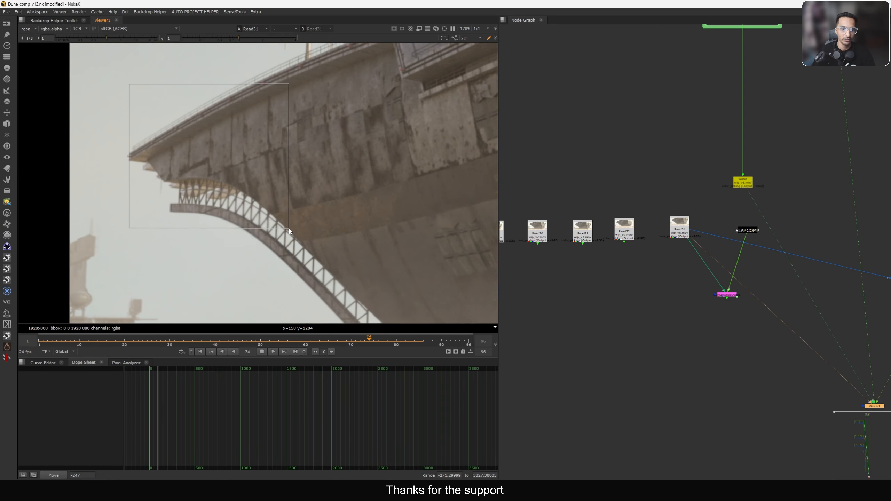
key(f)
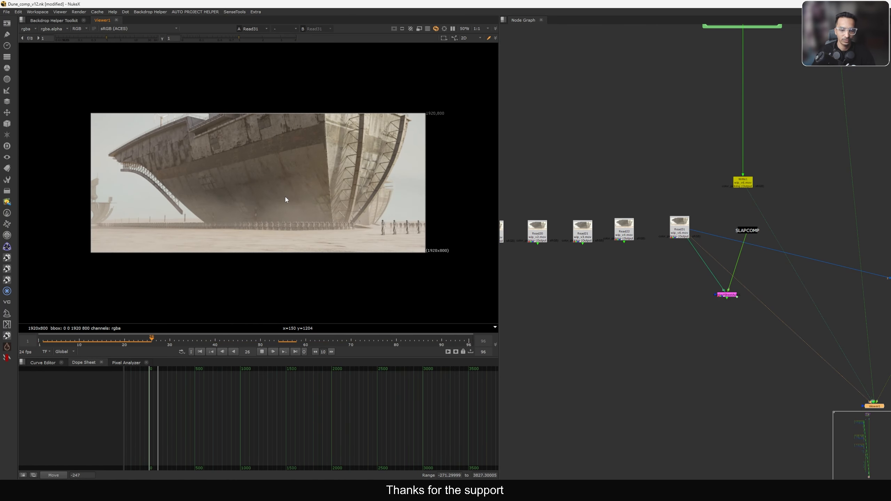
key(k)
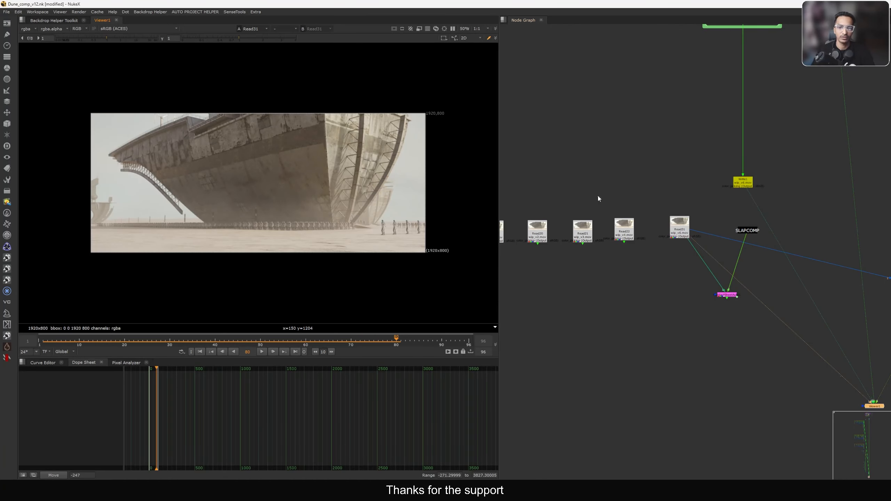
Step: View the output of the Soften1 node in the CG SOFTNESS group
scroll(645, 177, down, 8)
scroll(675, 208, up, 8)
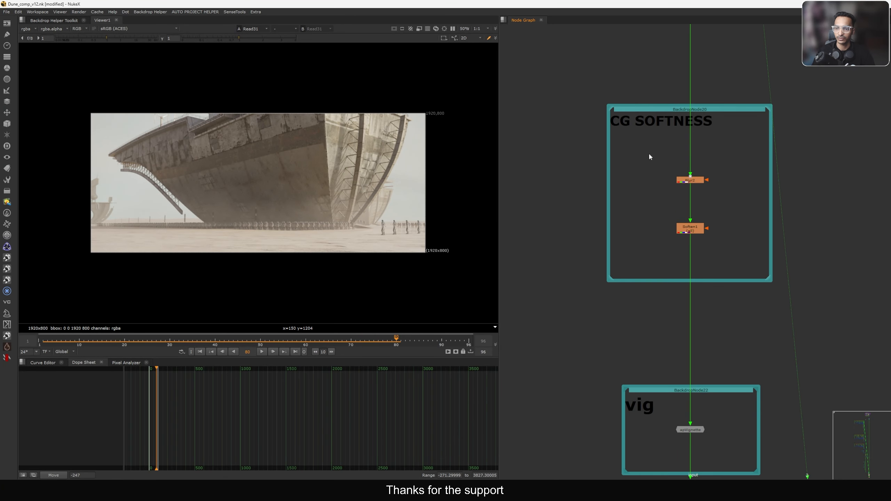
click(690, 228)
key(1)
middle_drag(682, 191, 637, 149)
Step: View the vignette node's output in the vig group and the LumaGrain output in the GRAIN group
middle_drag(723, 415, 721, 265)
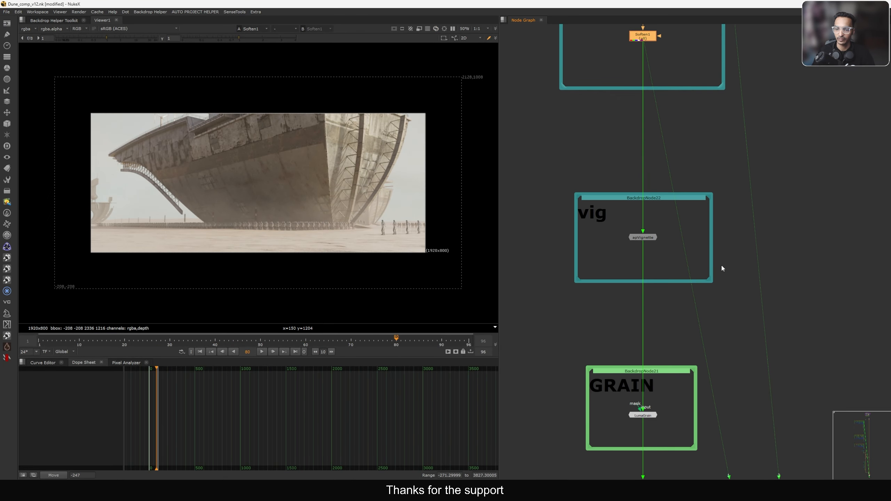
drag(618, 221, 672, 252)
key(1)
middle_drag(716, 278, 687, 115)
drag(577, 222, 689, 289)
key(1)
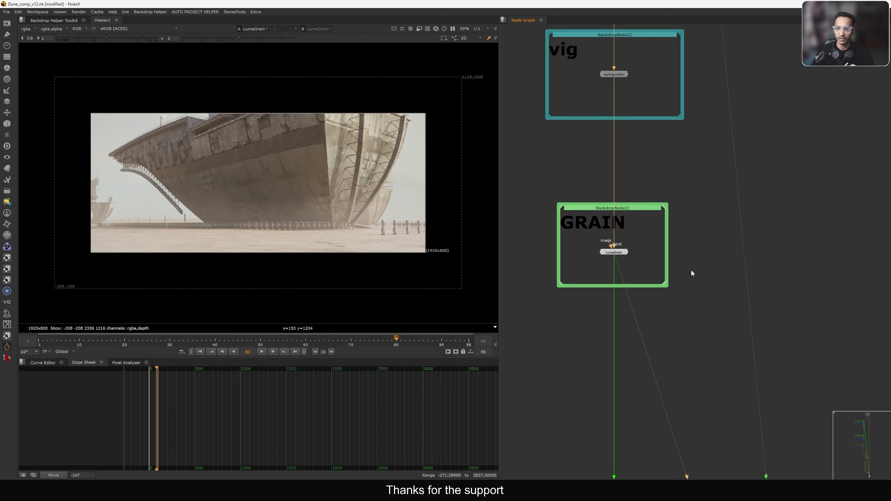
Step: Add a LensDistortion node between LumaGrain and Write1
scroll(690, 269, down, 3)
middle_drag(599, 309, 604, 258)
scroll(665, 274, up, 5)
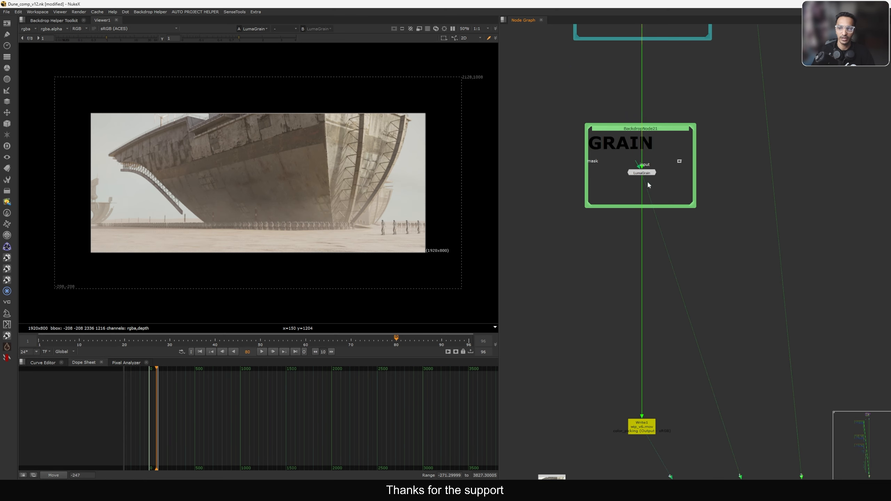
key(Tab)
text(lesnd)
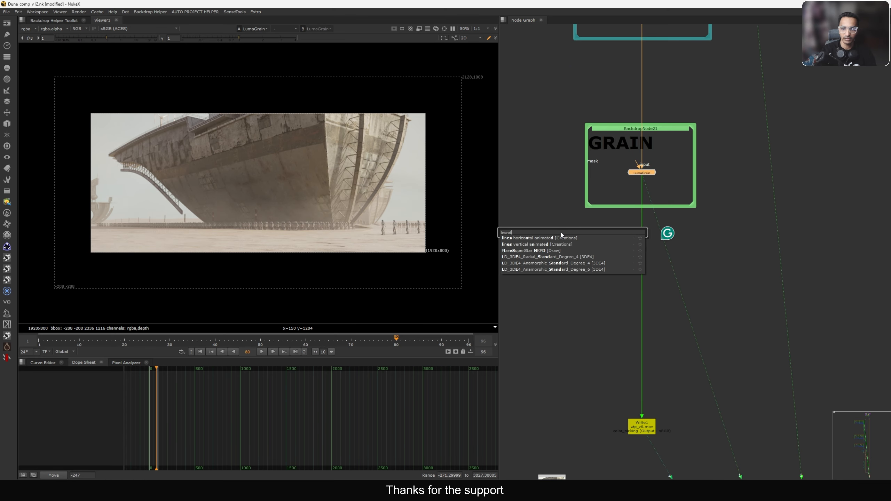
key(BackSpace)
key(BackSpace)
key(BackSpace)
key(BackSpace)
key(BackSpace)
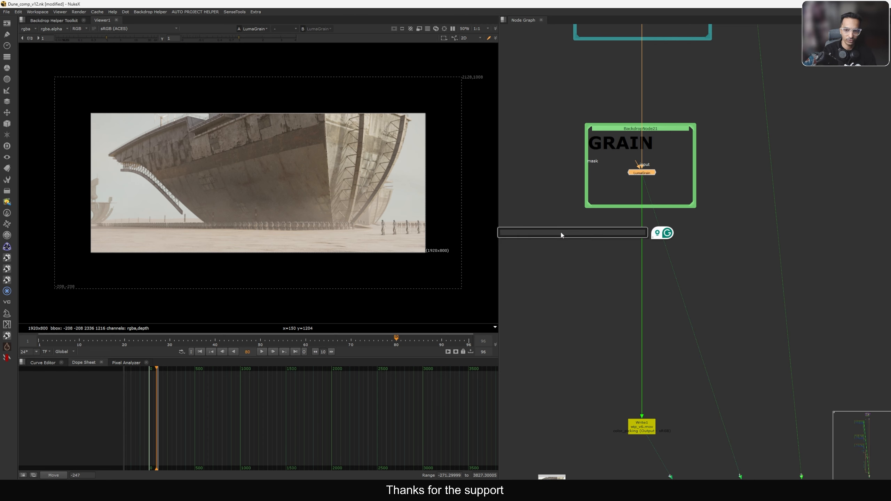
text(lens)
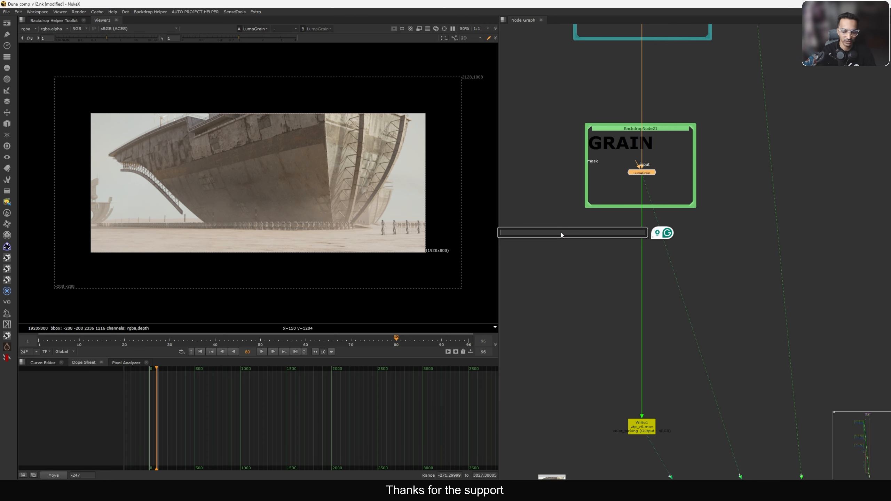
text( dist)
key(BackSpace)
key(BackSpace)
key(BackSpace)
key(BackSpace)
key(BackSpace)
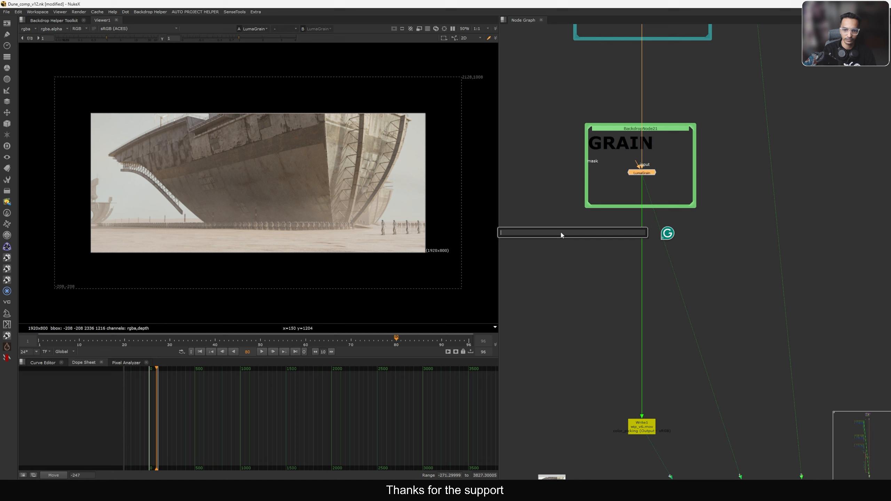
key(Down)
key(Down)
key(Down)
key(Return)
drag(675, 155, 677, 271)
Step: Try small negative values starting from -0.01 for the LensDistortion node's first denominator, and close its properties
click(627, 120)
drag(581, 64, 694, 56)
click(566, 142)
text(-0.0)
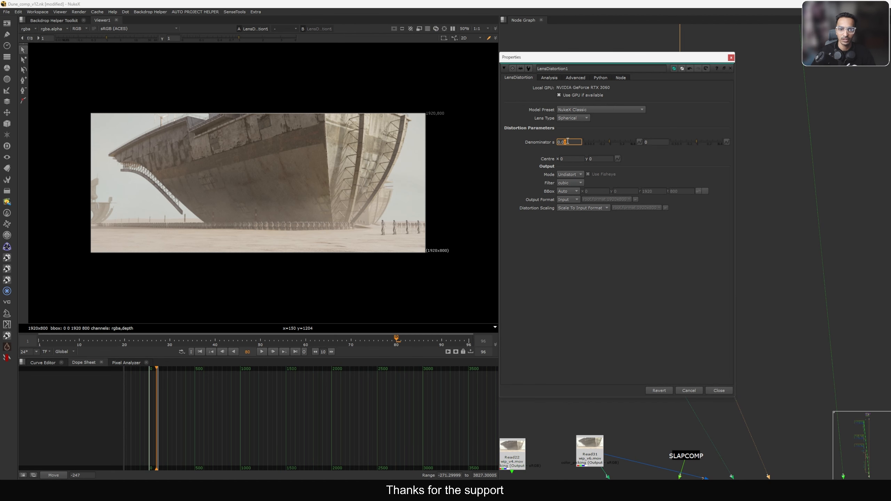
text(1)
key(Down)
key(Up)
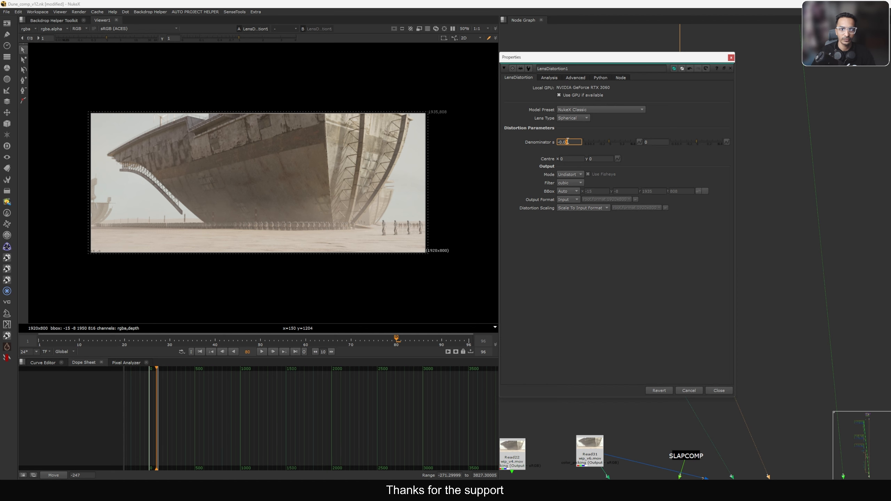
key(Down)
click(731, 57)
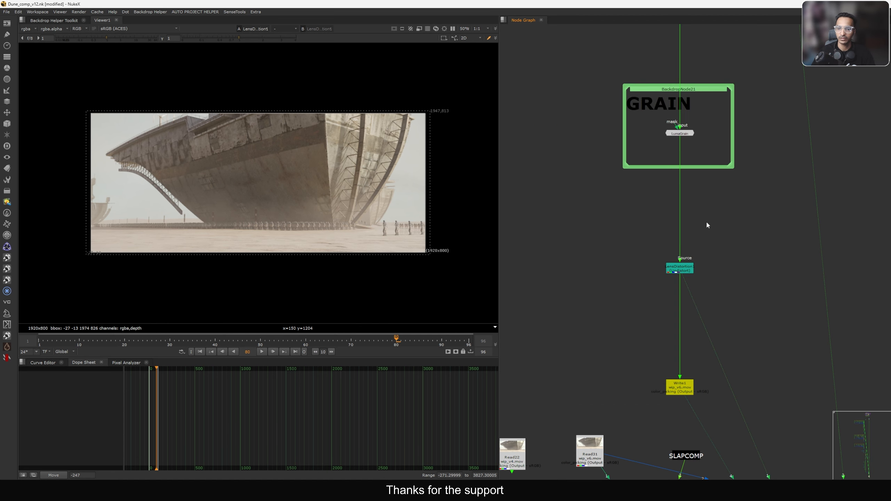
Step: Remove the LensDistortion node below the GRAIN group
key(d)
scroll(678, 269, down, 6)
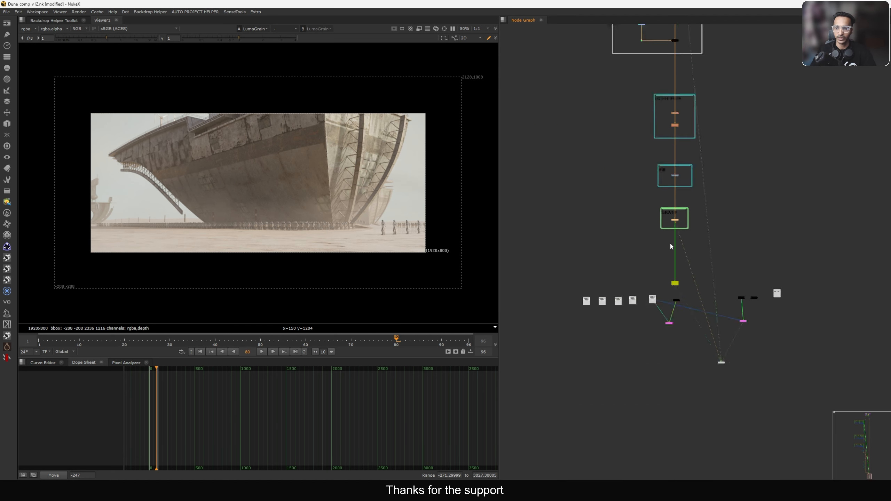
scroll(664, 179, up, 2)
drag(650, 174, 721, 209)
middle_drag(693, 212, 692, 163)
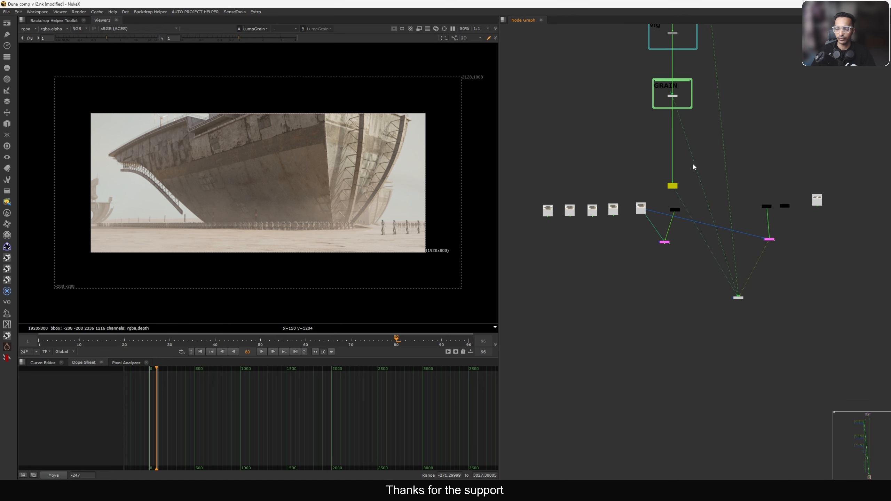
Step: Display the Read31 render in the viewer and look over the whole node graph
scroll(650, 211, up, 3)
click(627, 209)
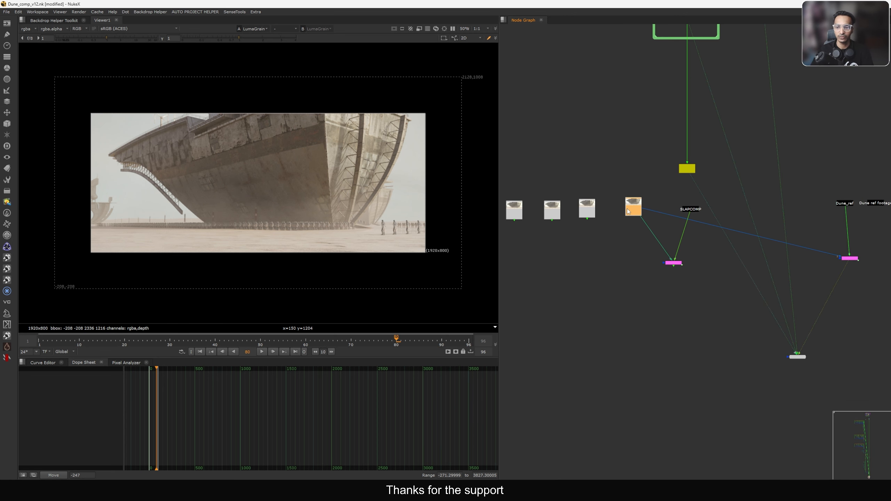
key(1)
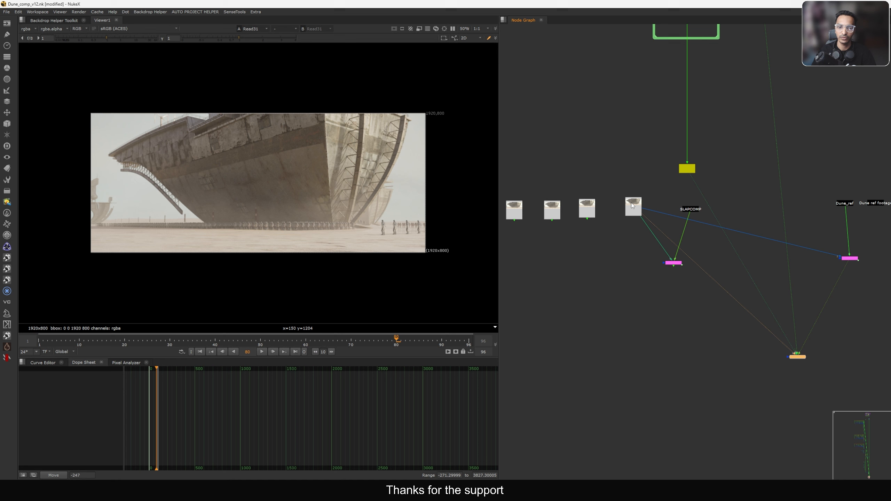
scroll(639, 160, down, 6)
scroll(639, 160, down, 3)
middle_drag(639, 160, 696, 321)
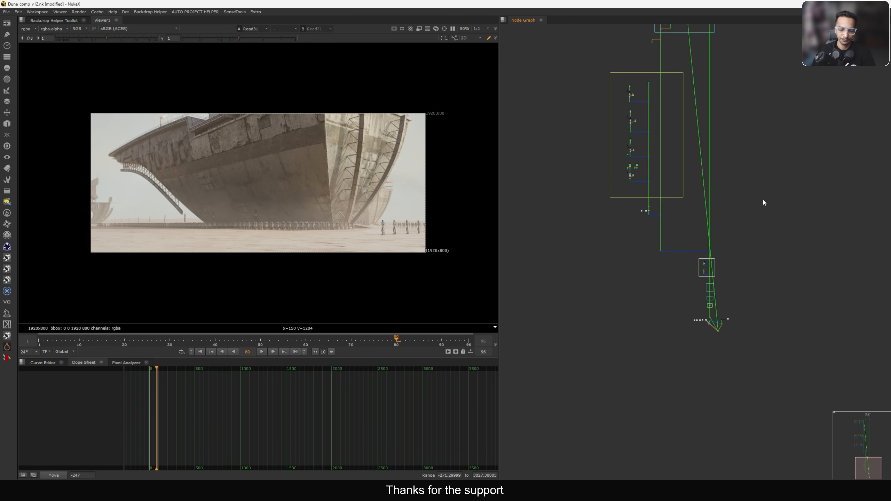
key(f)
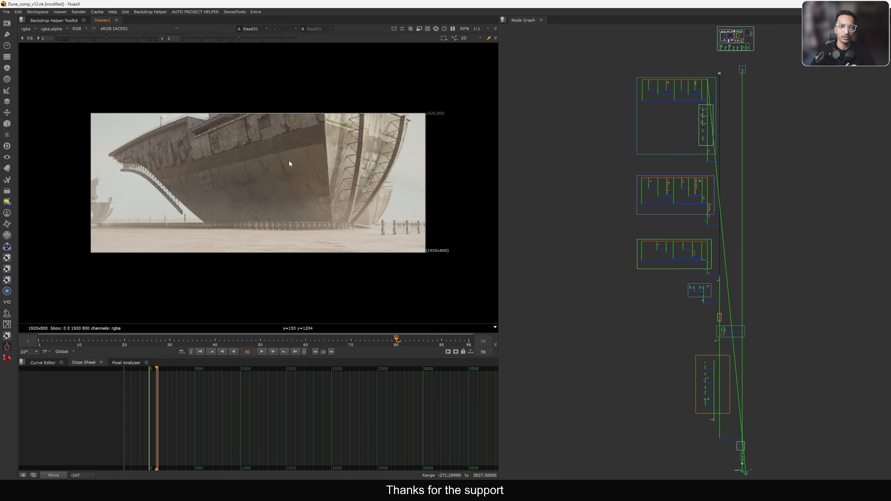
Step: Switch the viewer repeatedly between the Read31 render and the SLAPCOMP stamp, and inspect the slapcomp's ship hull up close
scroll(645, 246, up, 6)
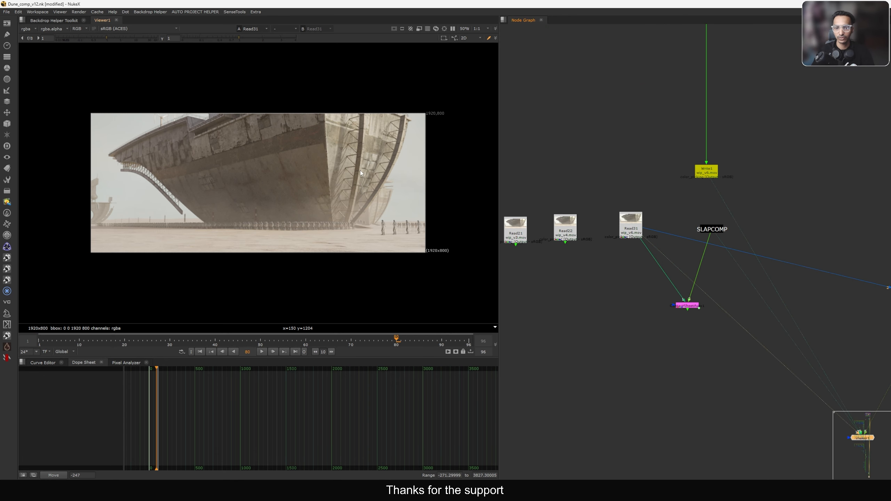
key(2)
key(1)
key(2)
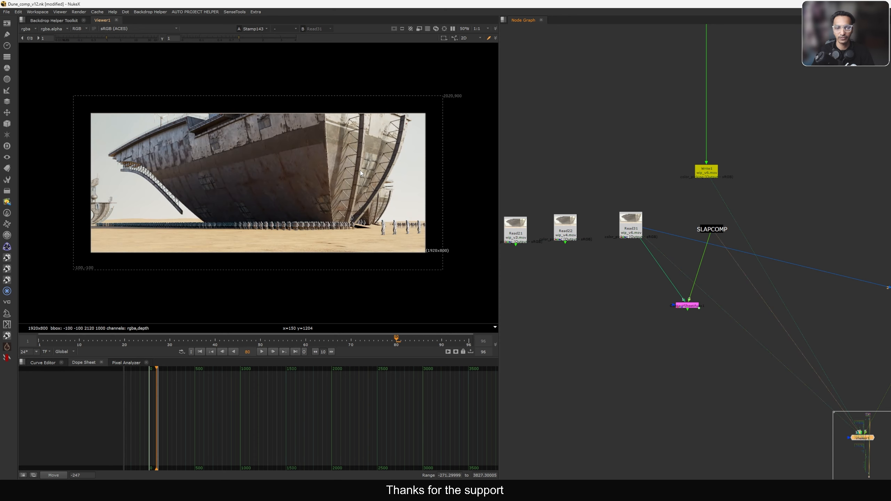
key(1)
key(2)
key(1)
key(2)
key(1)
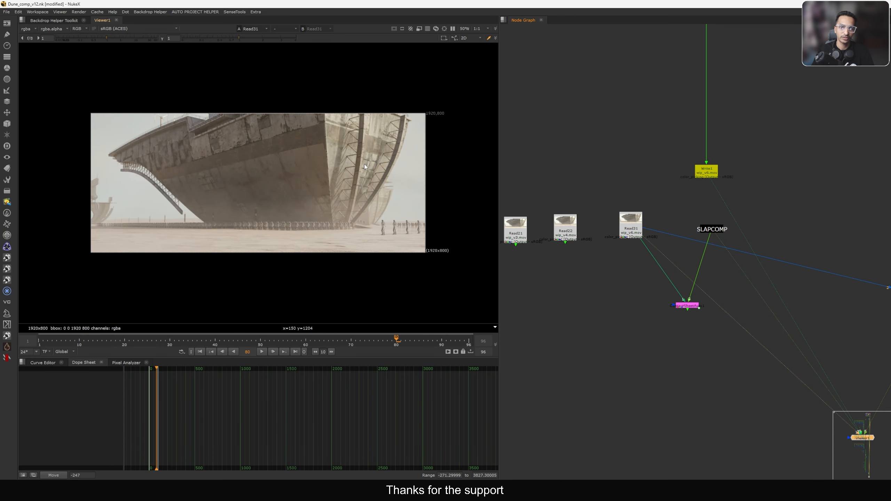
key(2)
scroll(360, 147, up, 3)
scroll(360, 148, up, 2)
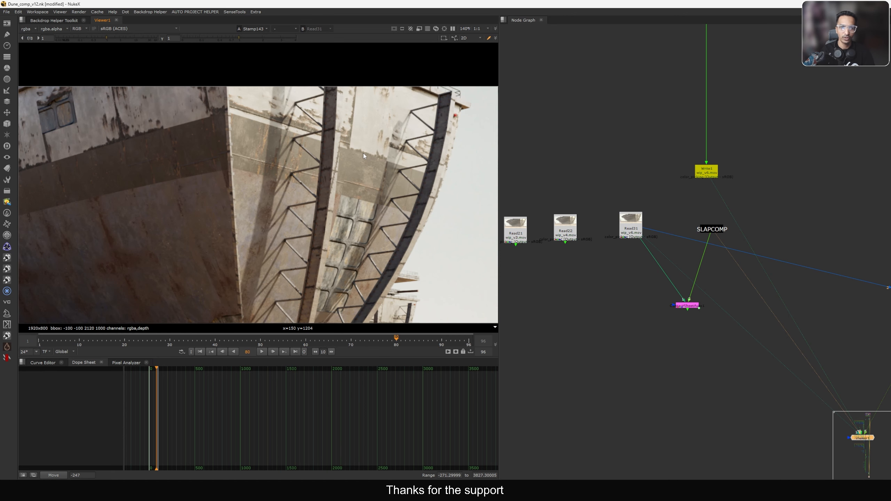
Step: Compare the Read31 render with the SLAPCOMP stamp around the ship's bow and lattice supports by alternating them in the viewer
key(1)
key(2)
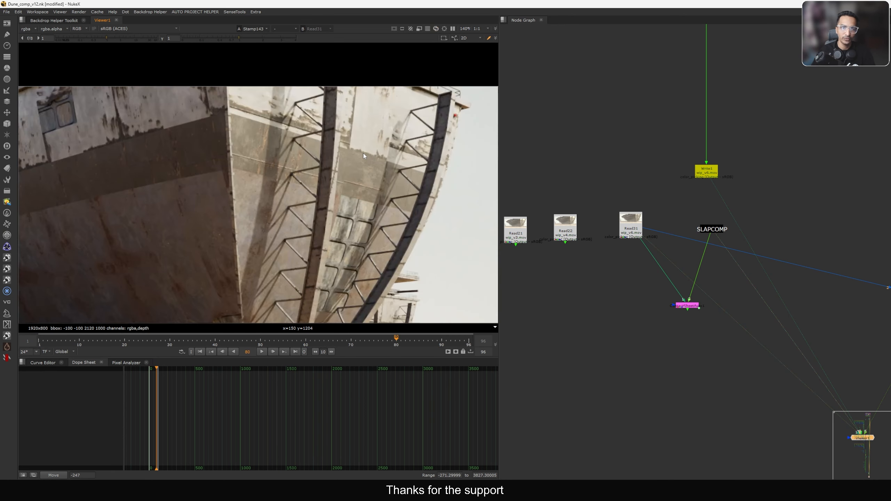
key(1)
key(2)
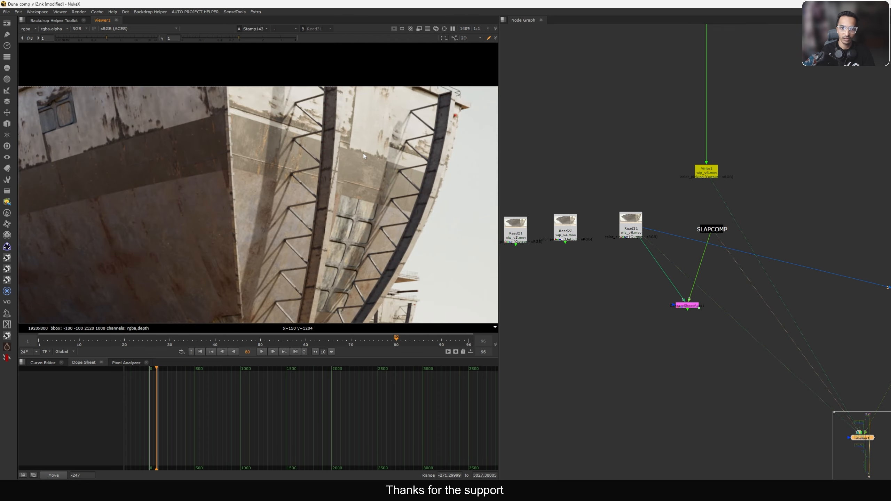
key(1)
key(2)
key(1)
key(2)
key(1)
key(2)
key(1)
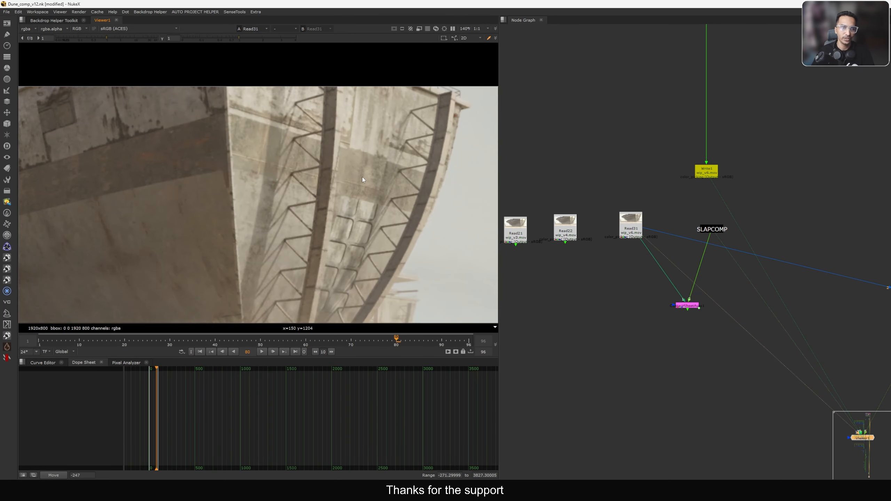
Step: Inspect the rest of the ship's hull up close, from the bow edge to the stern, alternating between the Read31 render and the slapcomp
middle_drag(241, 191, 376, 194)
drag(222, 133, 400, 199)
key(2)
key(1)
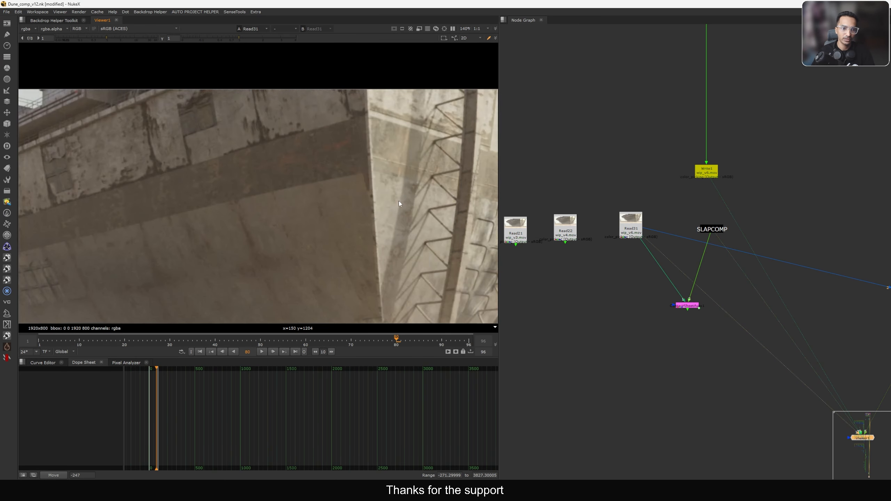
middle_drag(227, 212, 408, 197)
middle_drag(312, 208, 358, 185)
key(2)
key(1)
middle_drag(158, 169, 254, 172)
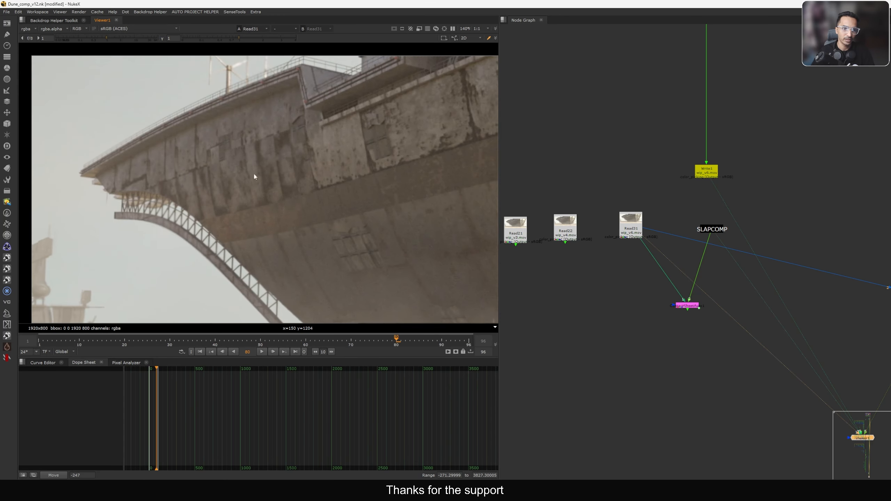
middle_drag(373, 175, 178, 191)
middle_drag(298, 116, 224, 161)
drag(125, 142, 191, 192)
key(2)
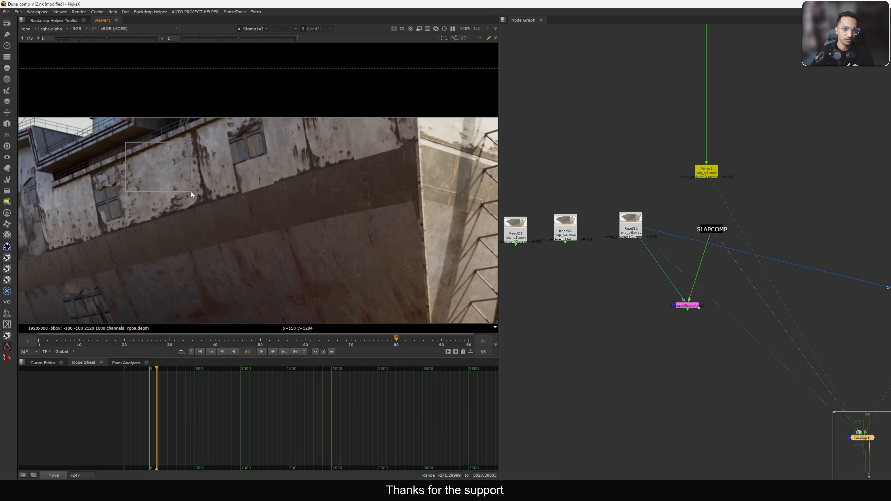
Step: Widen the viewer, compare the bow again between the Read31 render and the slapcomp, and fit the whole image
drag(499, 197, 616, 187)
middle_drag(512, 180, 259, 202)
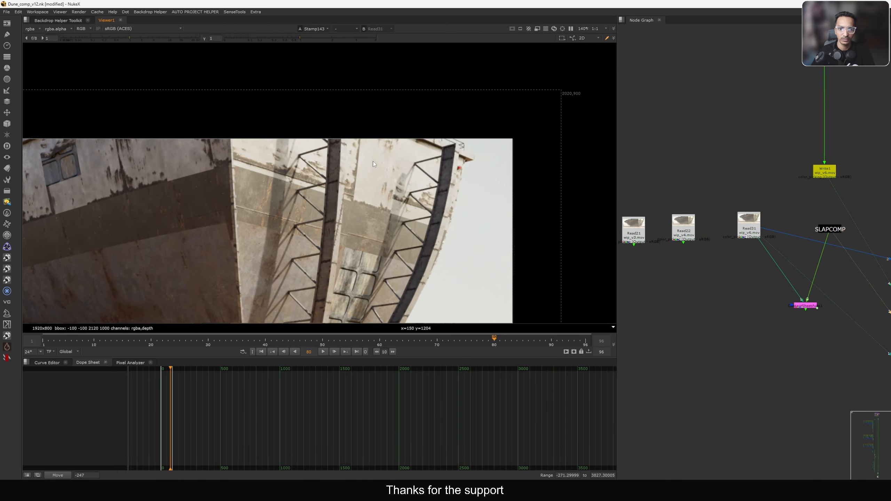
key(1)
key(2)
key(1)
key(2)
key(f)
Step: Move the Ship_ stamp above pos2uv_7 slightly up and display it in the viewer
key(f)
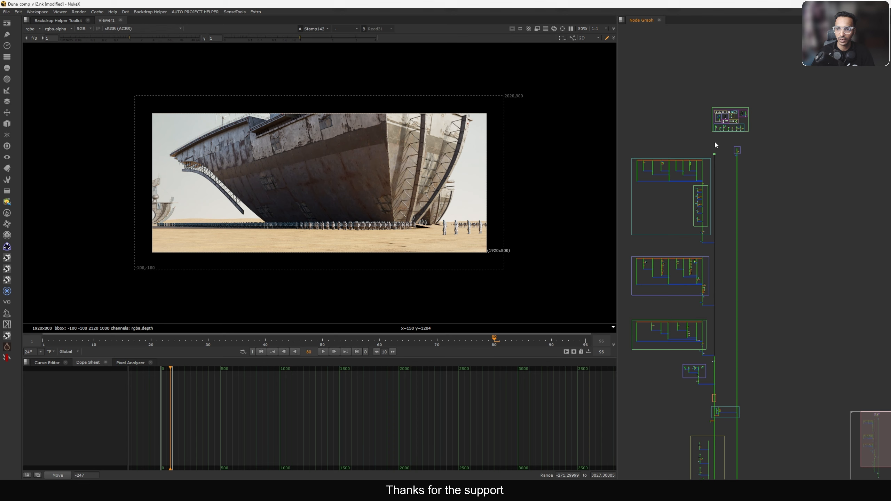
scroll(731, 128, up, 10)
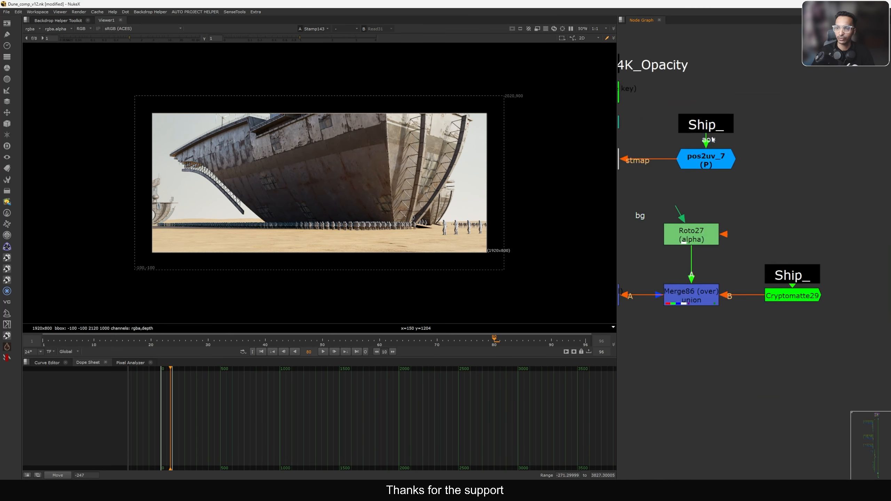
scroll(709, 168, up, 3)
click(700, 160)
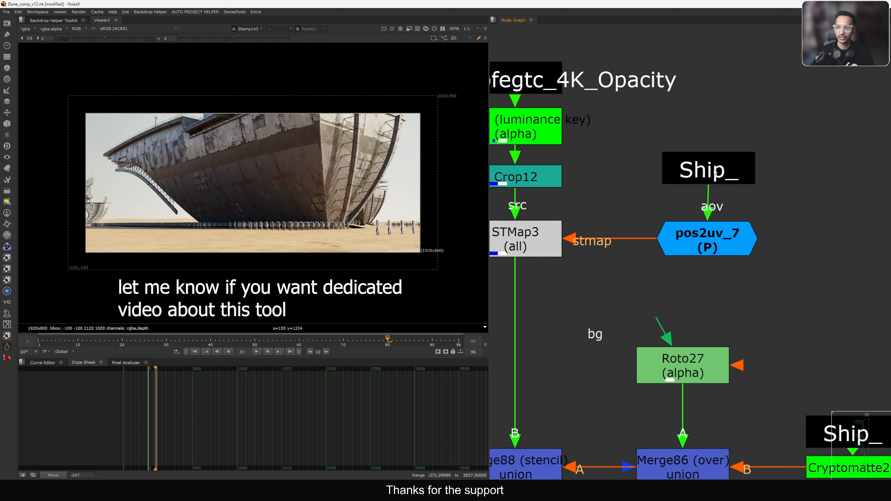
drag(713, 170, 714, 148)
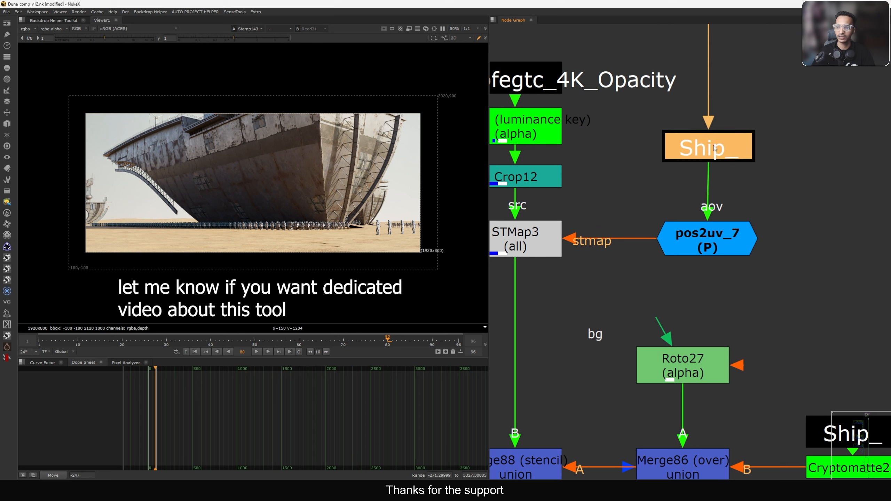
key(1)
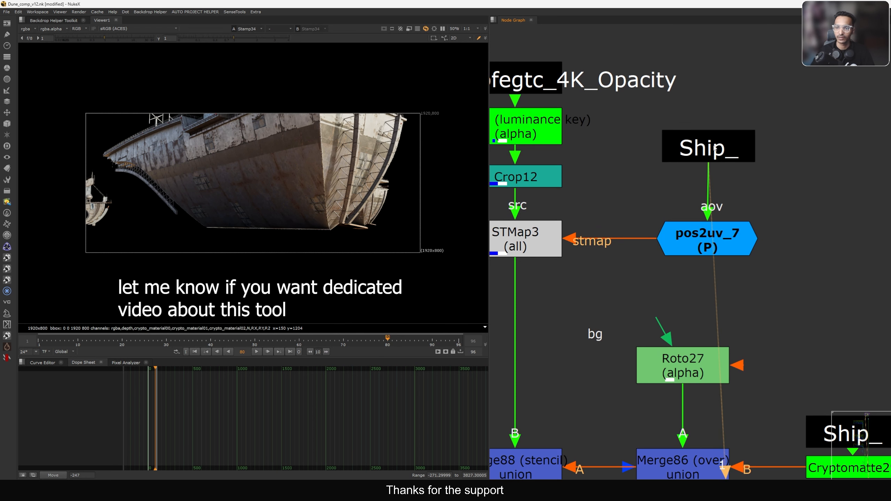
Step: View the ship render's P position pass, and return the viewer to the rgba layer
click(25, 29)
click(36, 89)
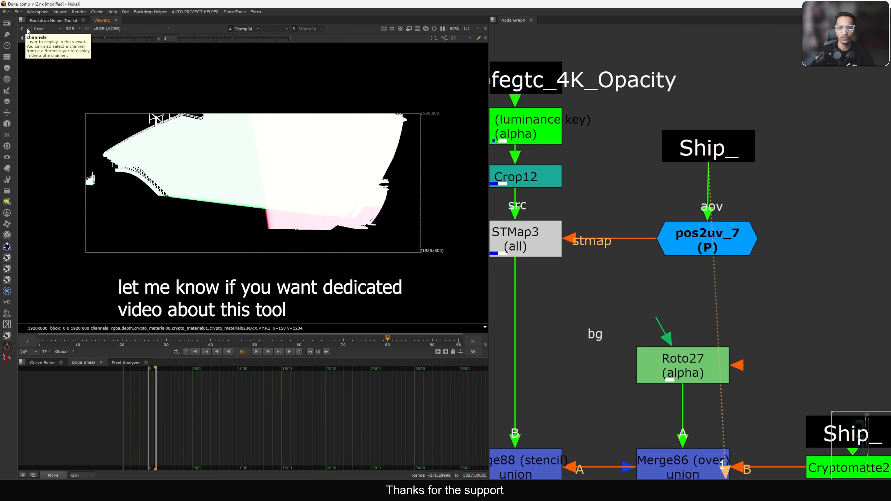
click(28, 30)
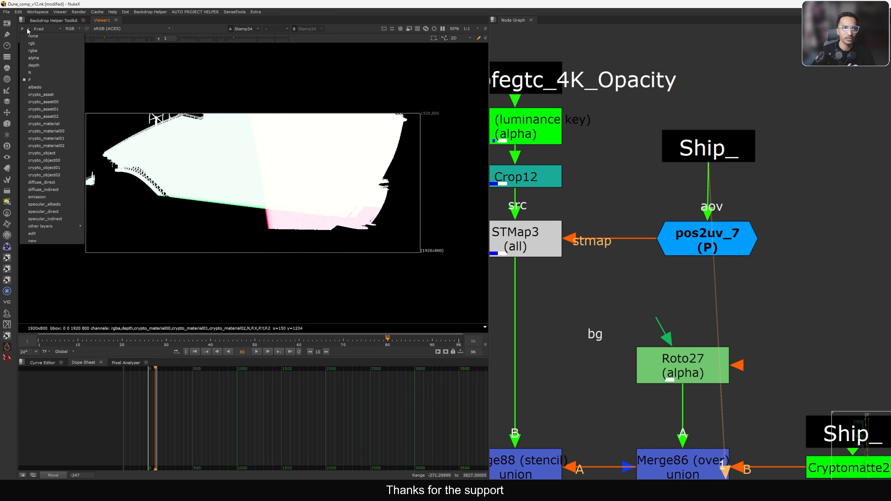
click(32, 51)
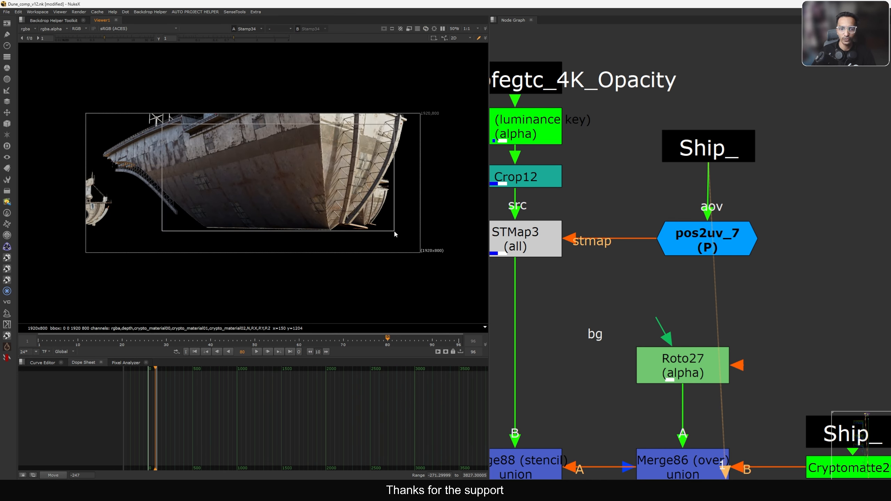
drag(201, 144, 375, 247)
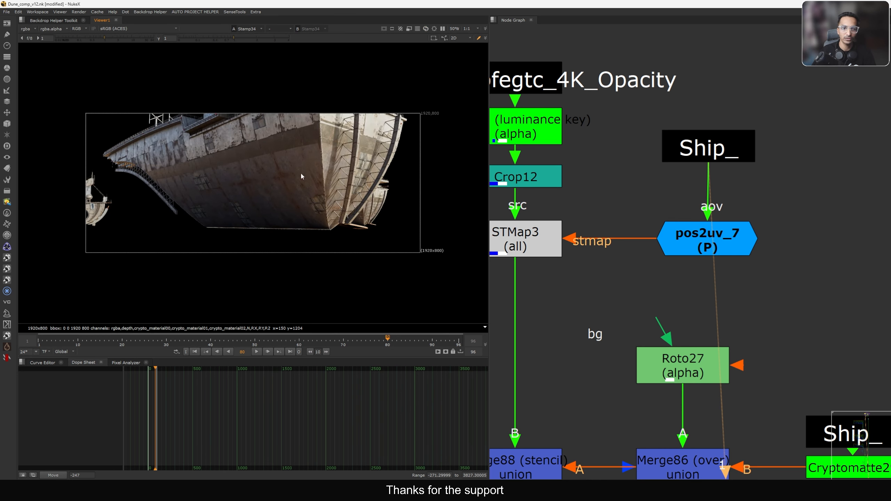
drag(260, 132, 399, 256)
Step: Show the P pass once more, switch back to rgba, and check the available layers of the ship render
click(28, 29)
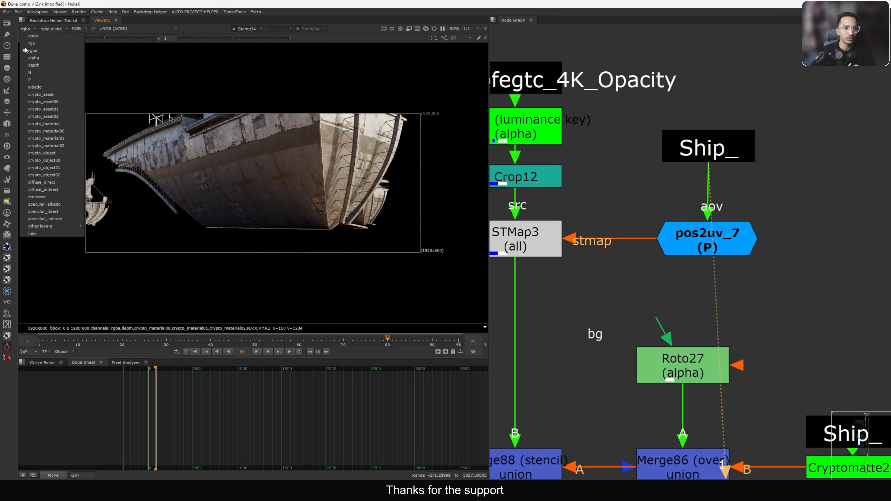
click(29, 80)
click(25, 30)
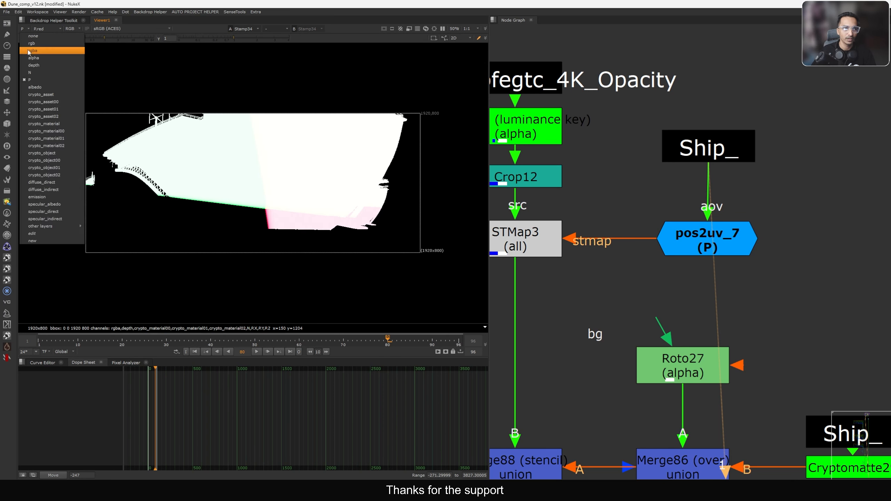
click(32, 51)
click(29, 29)
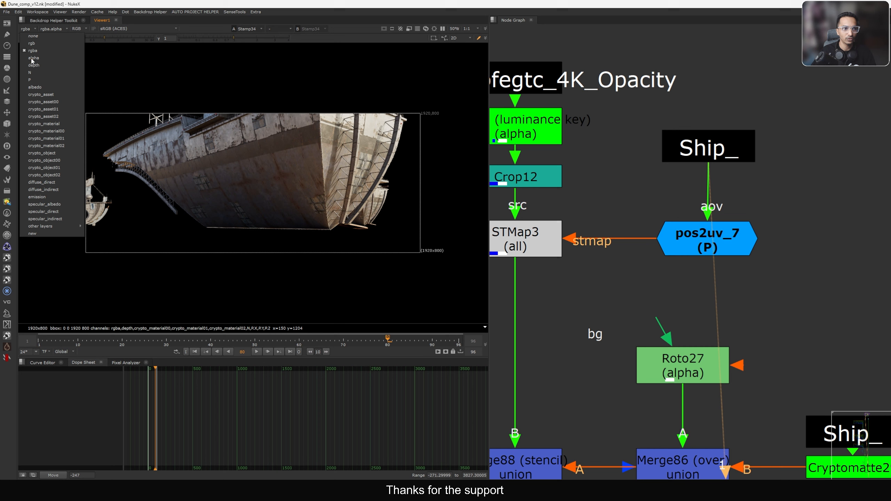
click(100, 99)
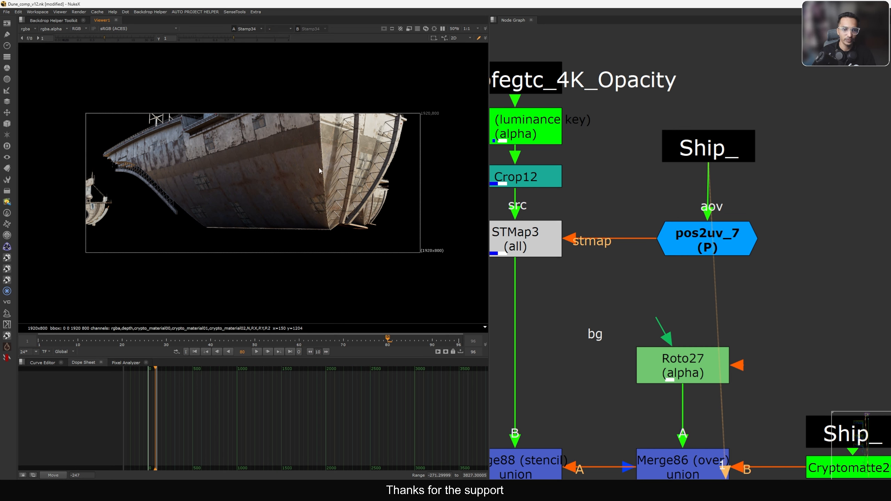
click(29, 30)
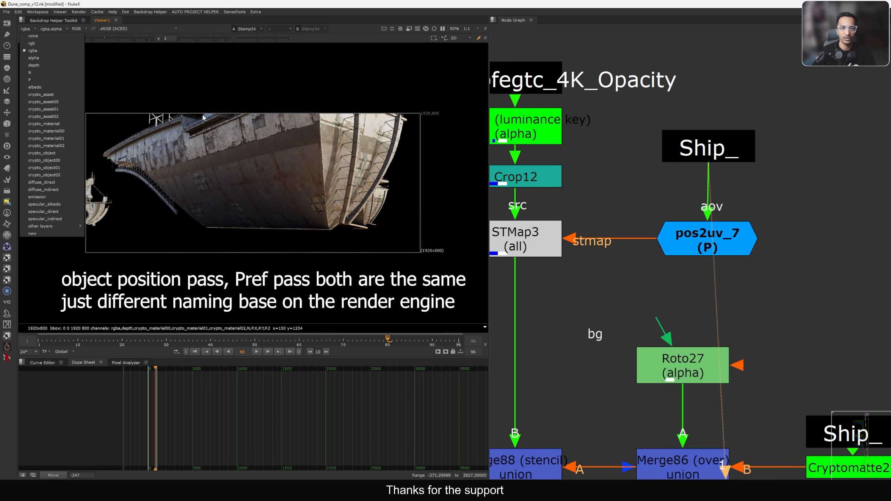
click(228, 122)
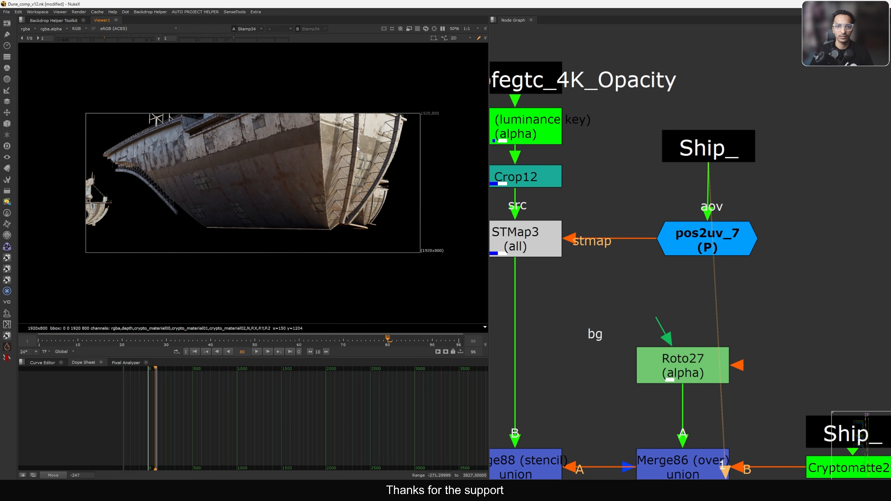
Step: Display the output of the pos2uv_7 node in the viewer
scroll(651, 191, down, 4)
scroll(699, 219, up, 3)
click(678, 142)
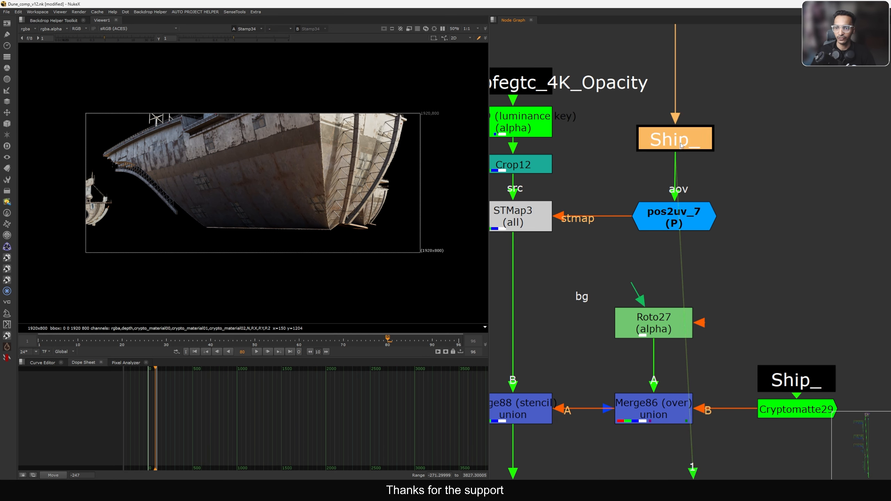
click(679, 220)
key(1)
scroll(711, 199, down, 3)
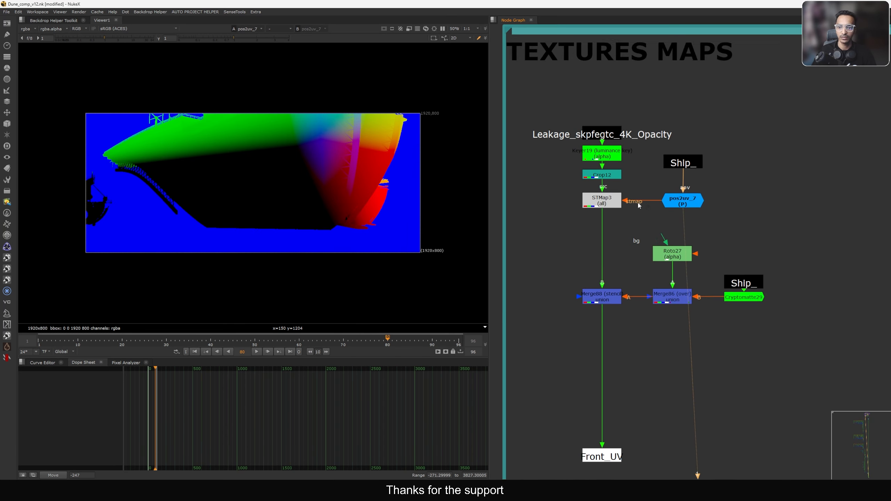
Step: View the Leakage opacity texture, its Crop12 result and the STMap3 projection onto the ship in turn
scroll(592, 138, up, 3)
click(707, 195)
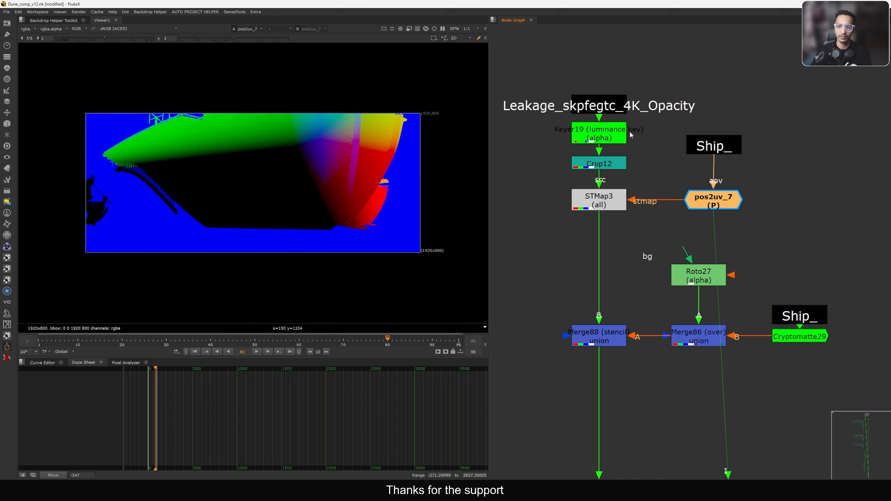
click(617, 105)
key(1)
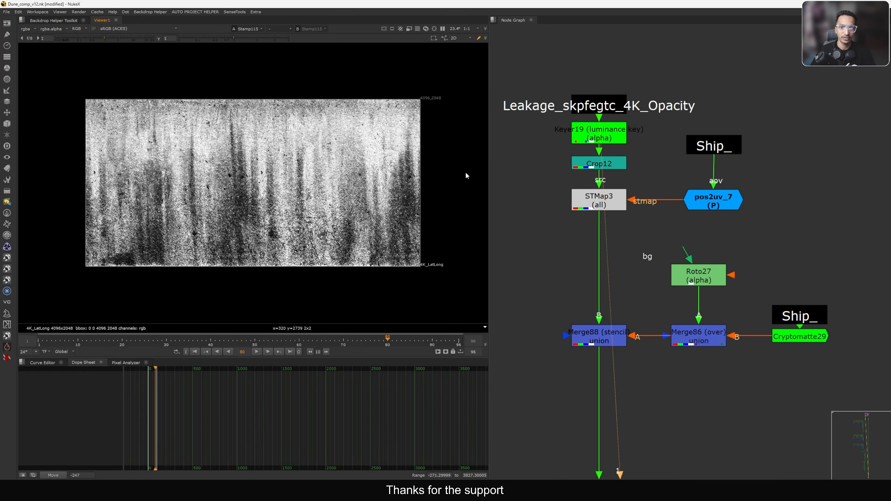
click(598, 162)
key(1)
click(598, 203)
key(1)
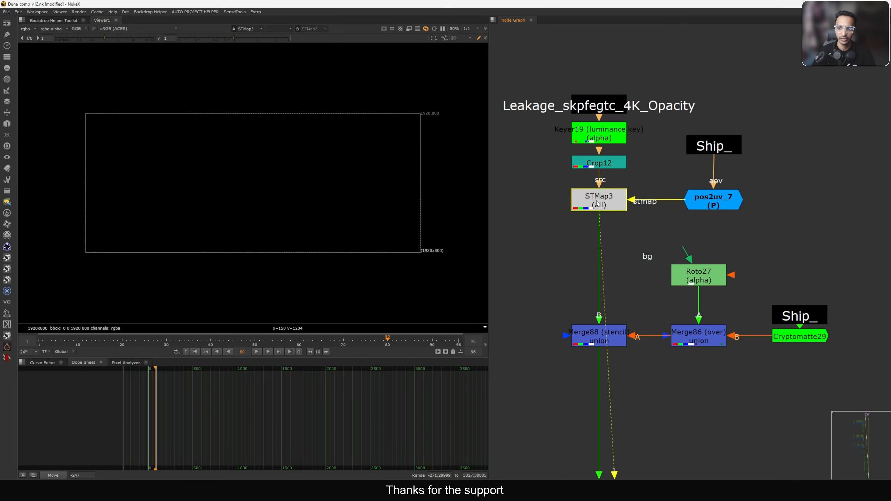
scroll(364, 128, up, 5)
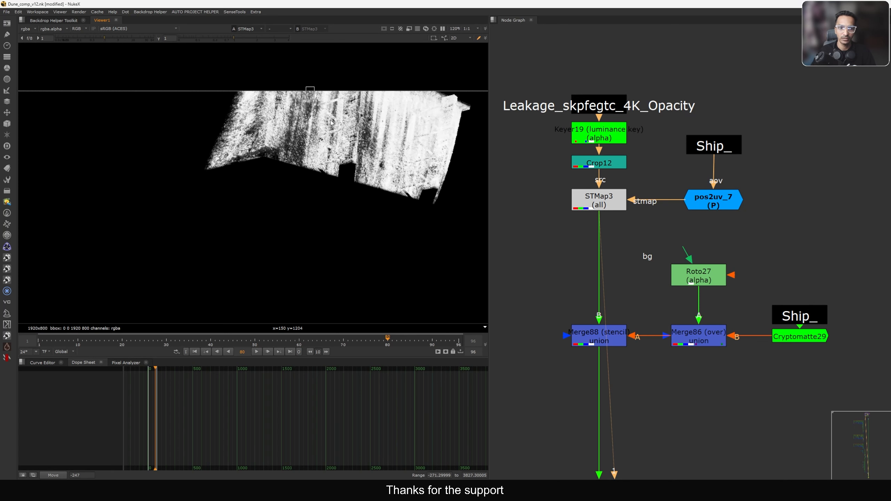
Step: Duplicate the pos2uv_7 node and place the copy beside the original
click(719, 203)
key(ctrl+c)
click(808, 200)
key(ctrl+v)
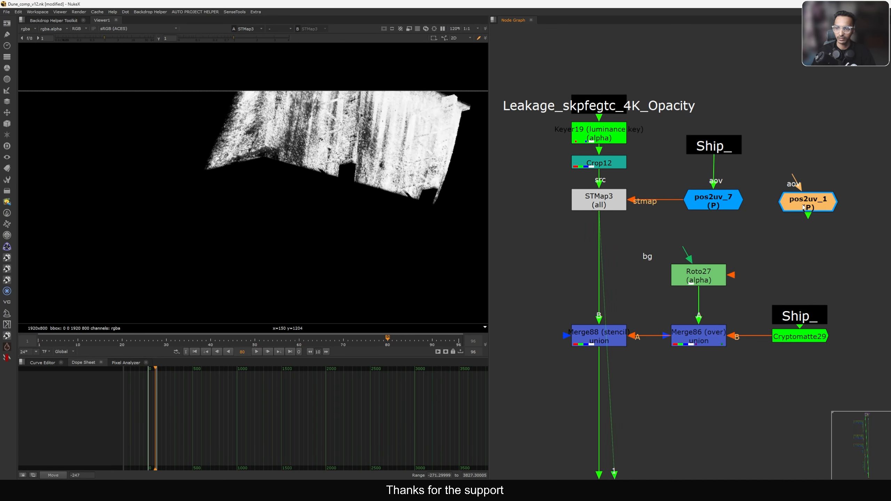
drag(808, 200, 828, 176)
Step: Open the pos2uv_7 properties and move its Position2d point down the bow to about x 1599.5, y 555
double_click(732, 197)
drag(631, 151, 798, 118)
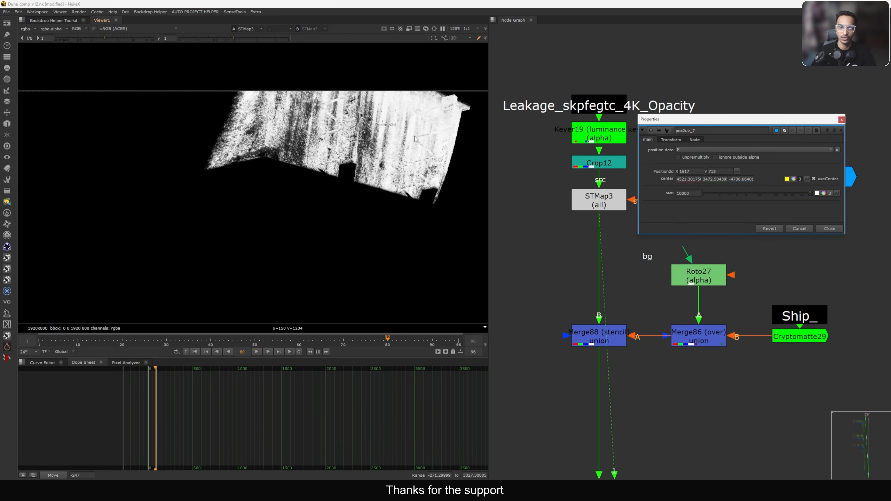
click(368, 149)
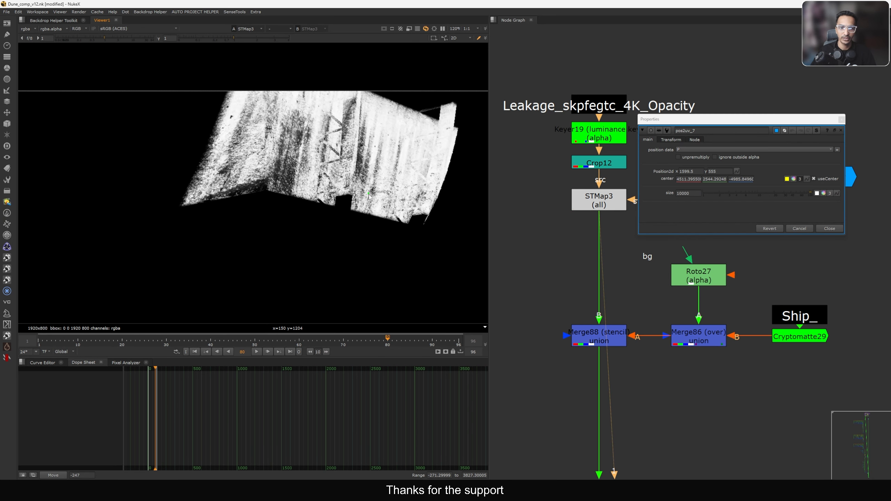
Step: Try the pos2uv_7 Position2d point at about x 1267, y 520 and at about x 614, y 712 on the hull
scroll(382, 196, down, 3)
scroll(413, 189, up, 3)
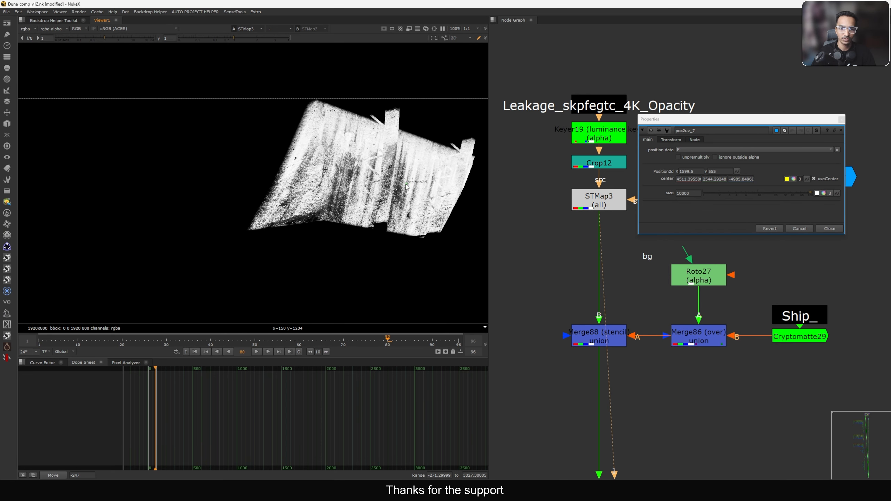
drag(292, 197, 288, 197)
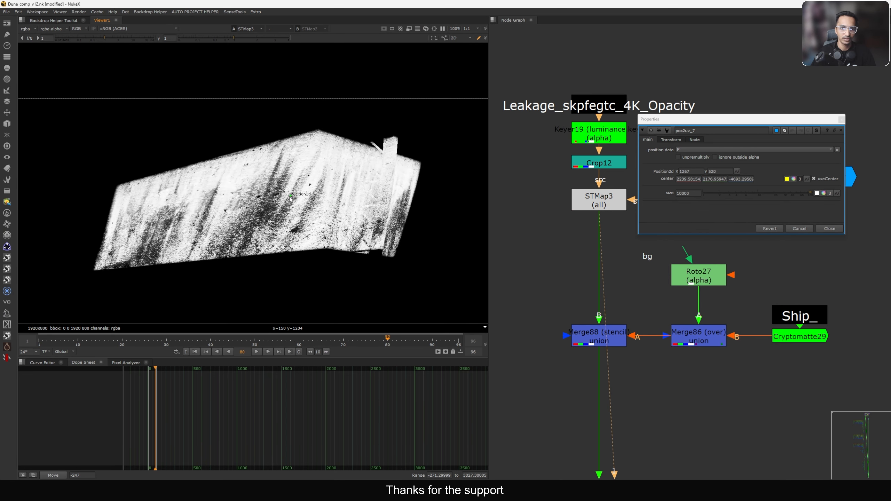
scroll(288, 198, down, 3)
middle_drag(288, 198, 340, 199)
scroll(340, 199, up, 3)
drag(345, 192, 228, 135)
scroll(273, 140, down, 2)
scroll(228, 135, up, 2)
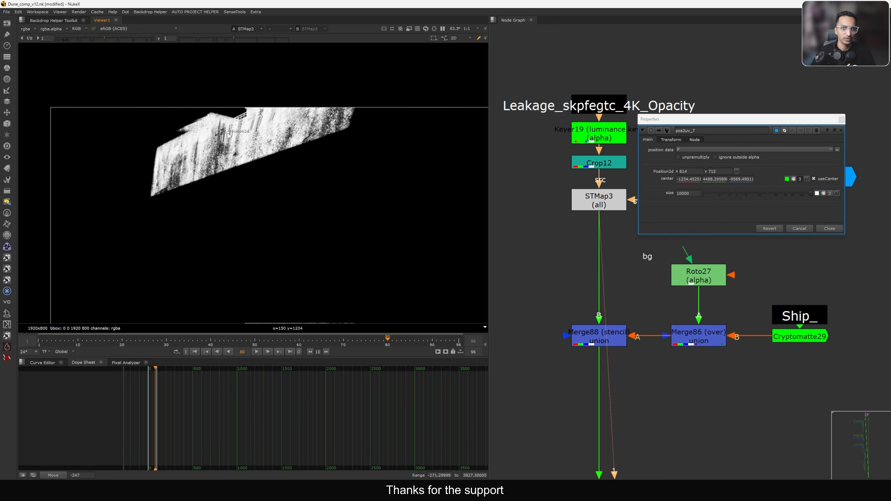
Step: Move the pos2uv_7 Position2d point to the lower hull at about x 1168, y 295
drag(229, 166, 229, 182)
drag(236, 234, 390, 254)
middle_drag(407, 258, 237, 198)
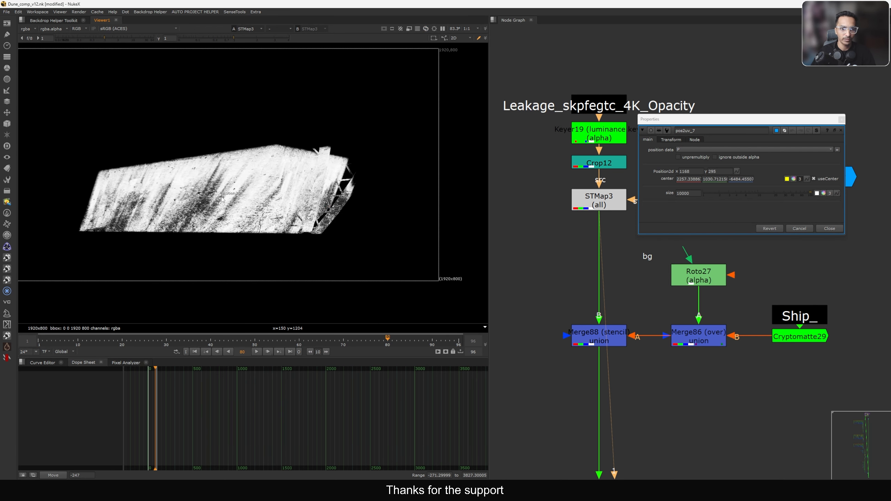
Step: Try the pos2uv_7 Position2d point at about x 1653, y 165 and at about x 1693, y 311 on the hull
drag(352, 209, 363, 237)
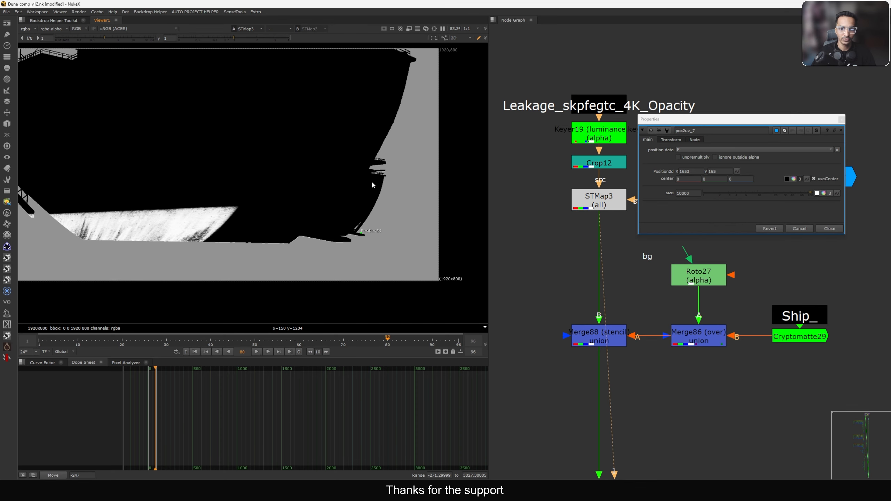
drag(365, 227, 376, 192)
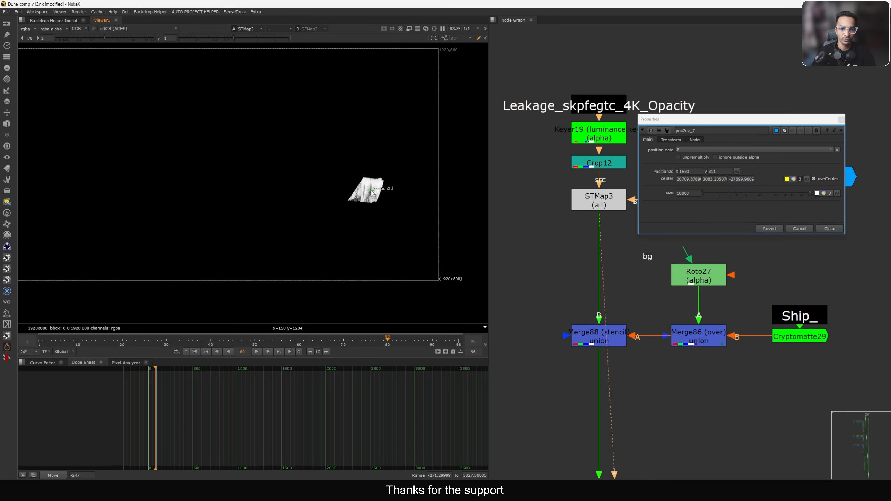
scroll(375, 191, up, 4)
click(800, 229)
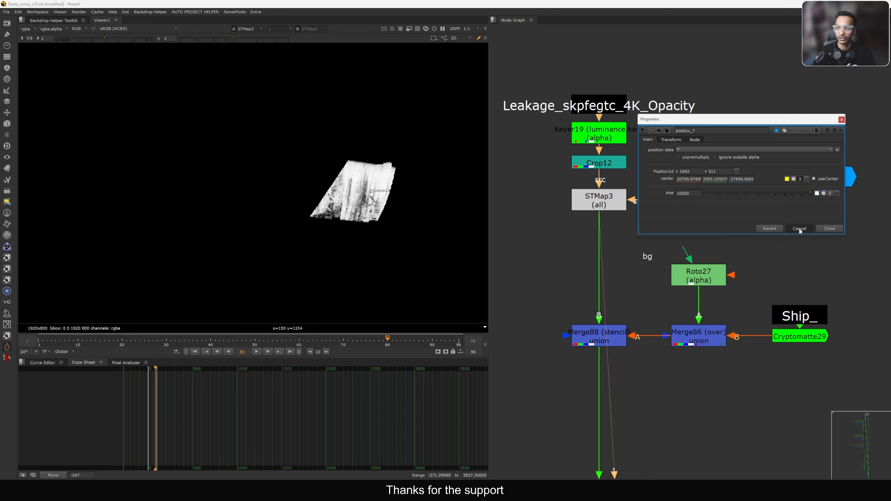
click(829, 229)
Step: Delete the pos2uv_7 node and insert pos2uv_1 between the Ship_ stamp and the stmap input of STMap3
key(Delete)
click(811, 153)
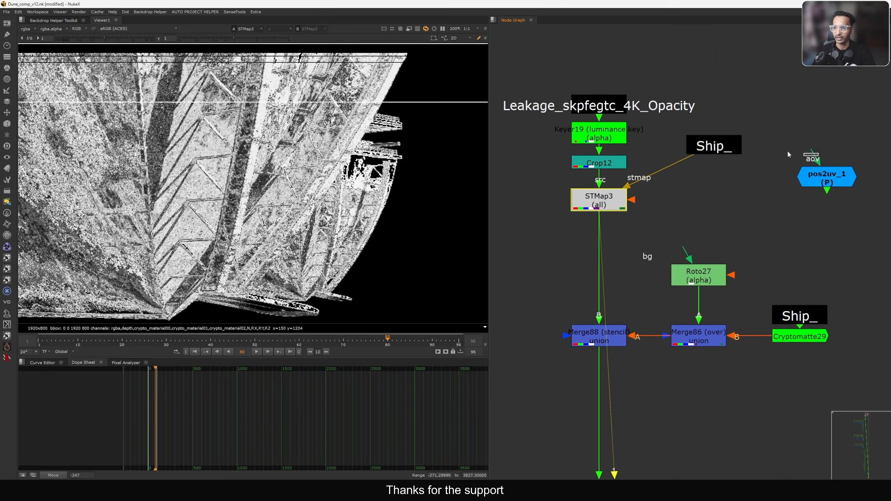
drag(813, 156, 825, 180)
drag(831, 181, 718, 202)
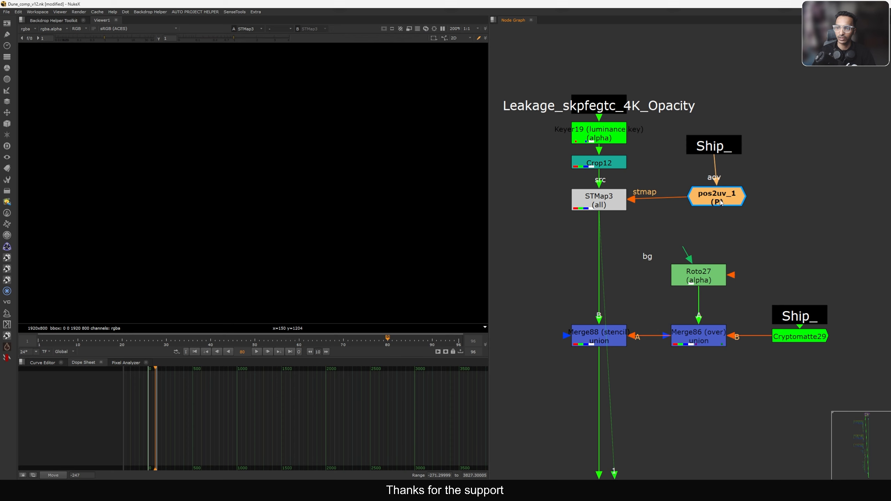
Step: View the pos2uv_1 UV map of the ship and check the node's position settings
key(1)
double_click(717, 200)
scroll(386, 231, down, 4)
middle_drag(310, 214, 313, 263)
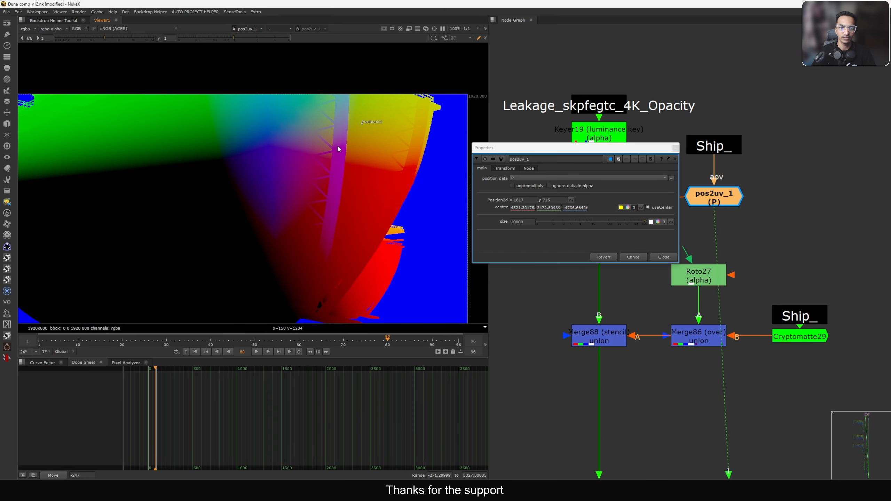
scroll(346, 138, up, 2)
click(675, 148)
Step: View the STMap3 projection result and examine the transform settings of pos2uv_1
click(599, 200)
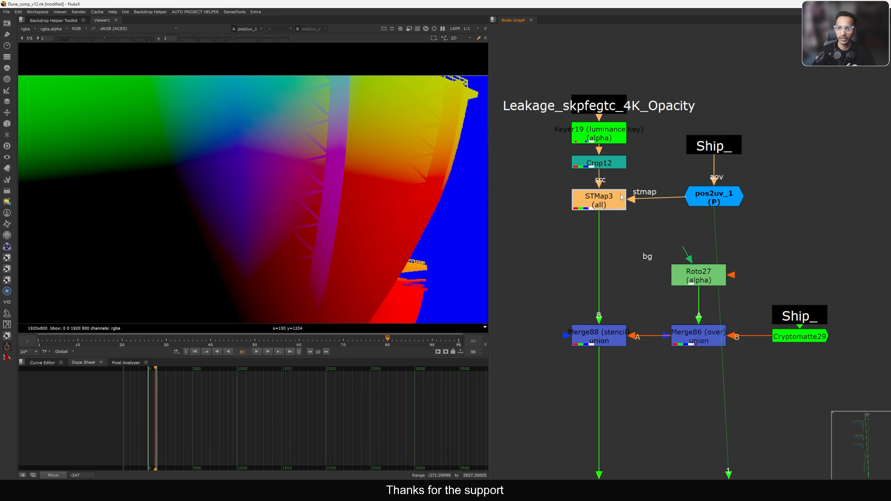
key(1)
scroll(656, 203, down, 5)
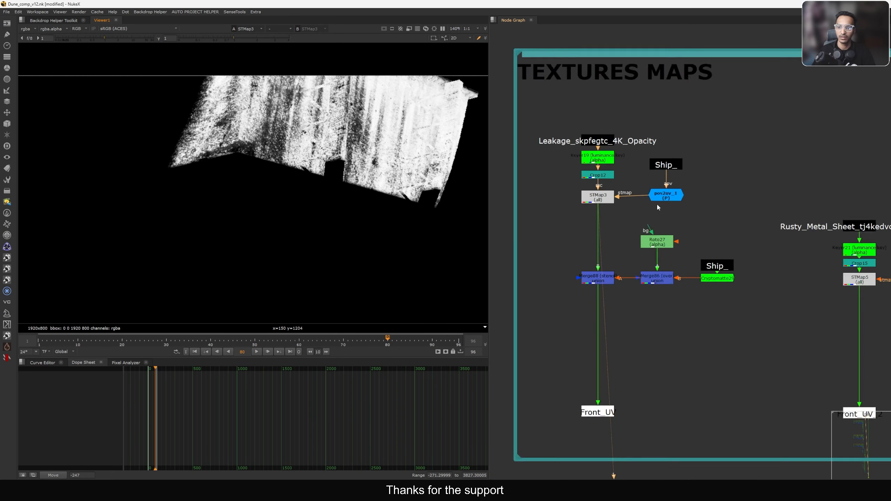
scroll(656, 204, up, 3)
double_click(659, 194)
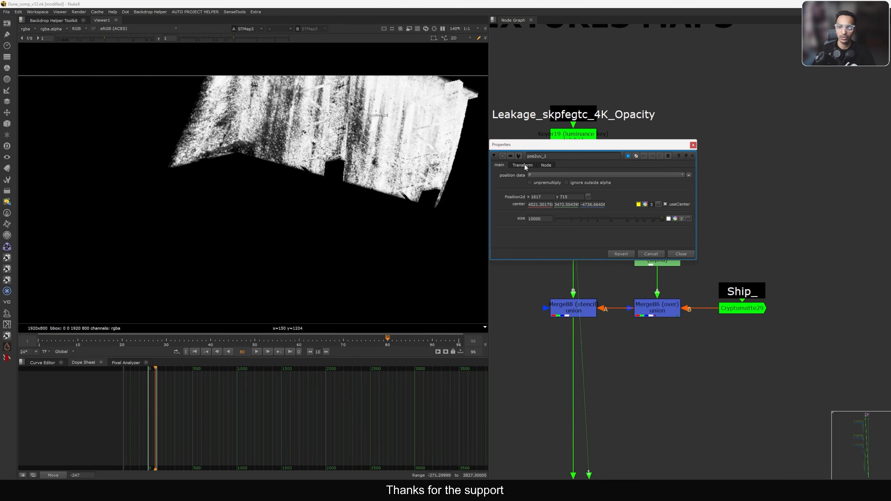
click(505, 168)
drag(568, 150, 680, 205)
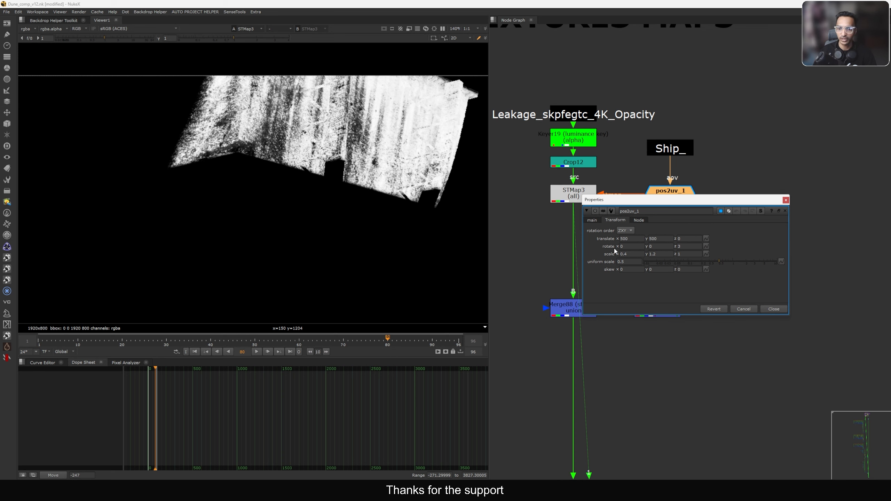
click(764, 309)
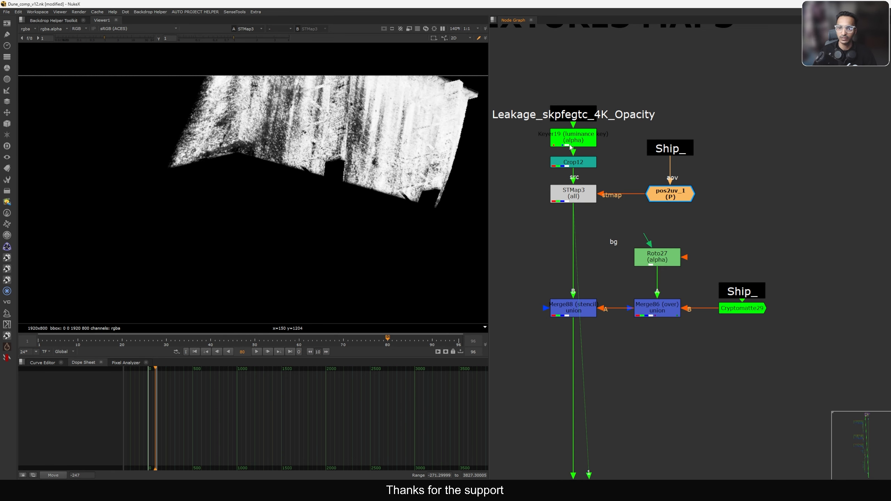
Step: Move the Leakage stamp, Keyer19 and Crop12 up to make room above STMap3, and compare the source texture with the STMap3 result
drag(528, 84, 623, 178)
drag(573, 161, 627, 180)
click(572, 125)
key(1)
click(536, 138)
key(f)
click(575, 193)
key(1)
Step: Add a Transform node below Crop12 and try different scale values, including 0.82, on the projected texture
click(578, 139)
key(t)
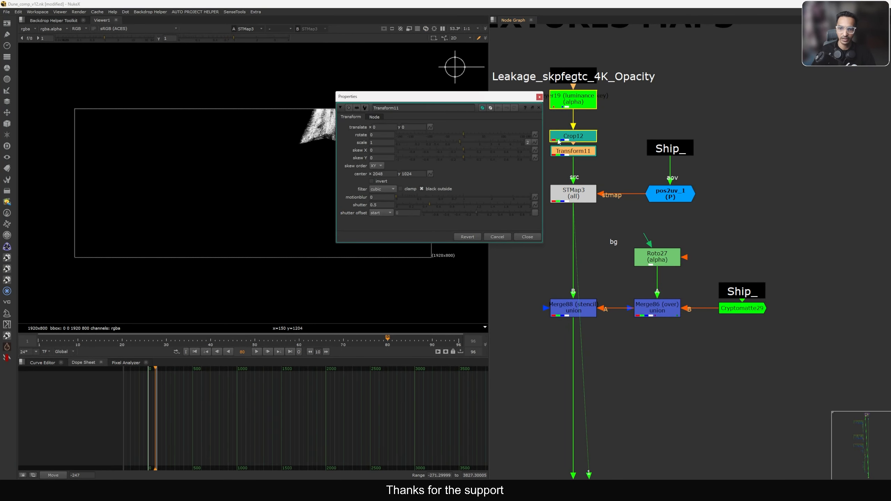
drag(502, 98, 704, 101)
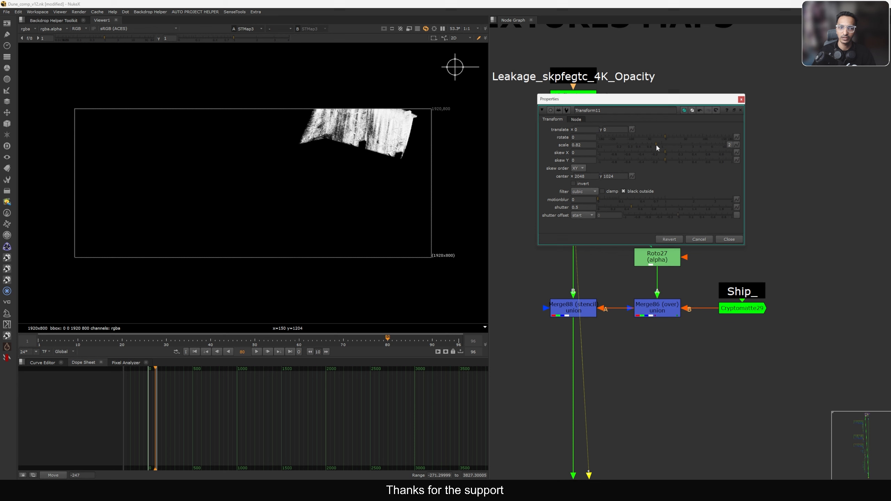
drag(656, 145, 673, 164)
click(728, 239)
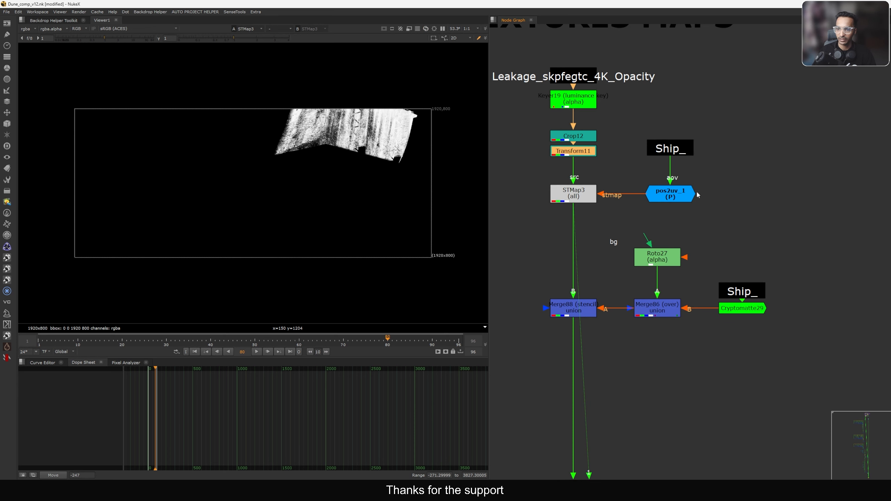
Step: Reopen the pos2uv_1 transform settings for comparison and delete the Transform node below Crop12
double_click(670, 194)
drag(584, 153, 586, 160)
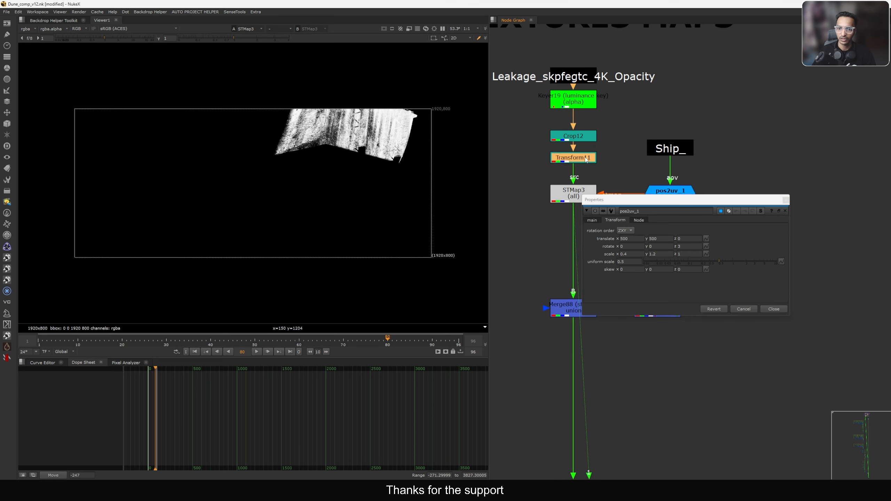
key(Delete)
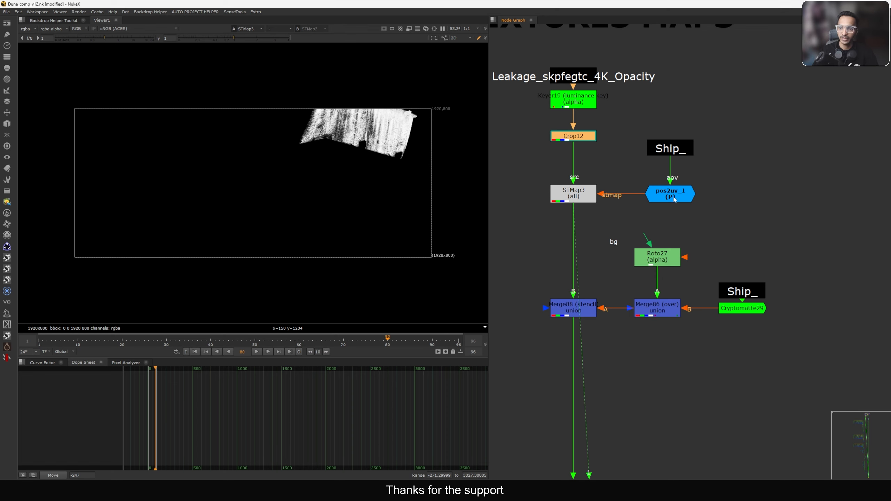
Step: View the Cryptomatte29 output and toggle its alpha channel to inspect the matte
drag(626, 171, 727, 227)
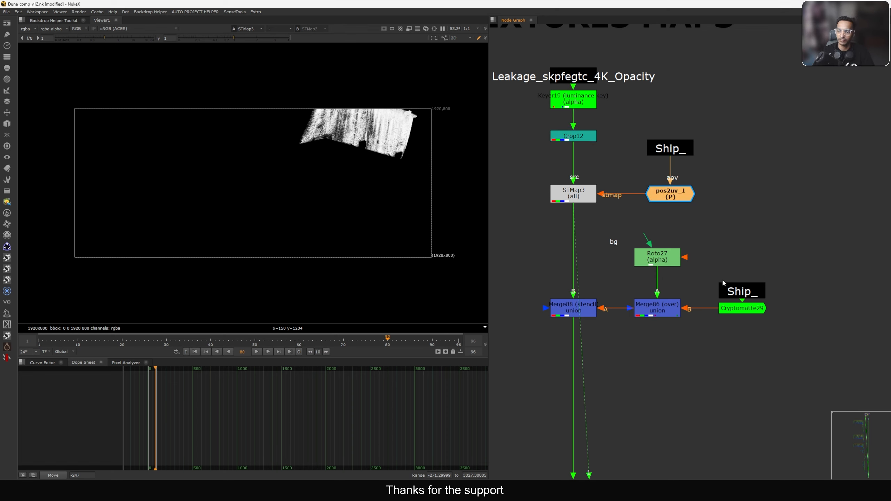
drag(723, 283, 724, 276)
key(1)
click(731, 307)
key(1)
key(a)
key(a)
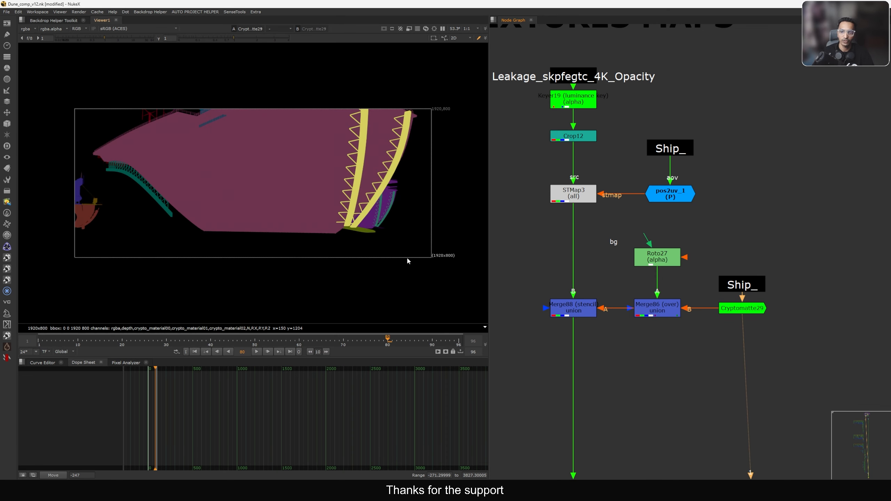
Step: View the Merge88 stencil result, disabling and re-enabling the node to compare the texture with and without the matte
click(577, 312)
key(1)
scroll(363, 122, up, 6)
click(577, 309)
key(d)
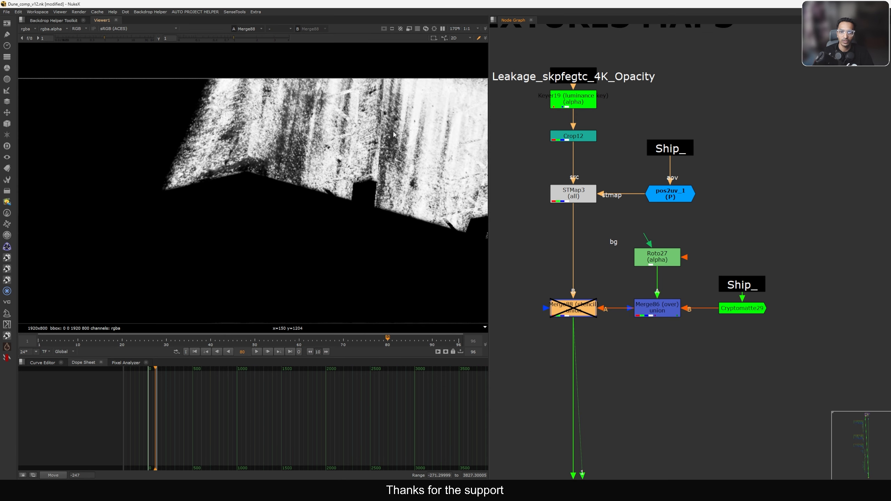
key(d)
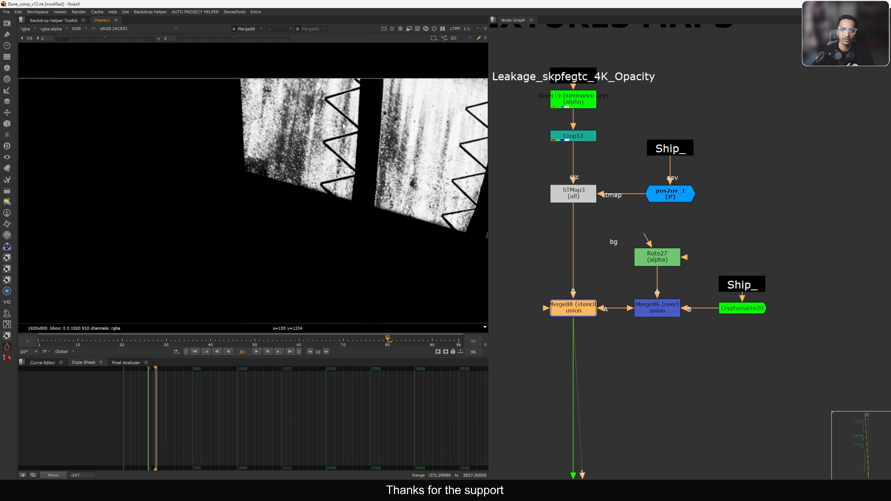
scroll(343, 126, down, 4)
Step: View the whole Rusty_Metal_Sheet_tj4kedvcw_4K_Gloss texture and its projection through STMap5
scroll(739, 266, down, 7)
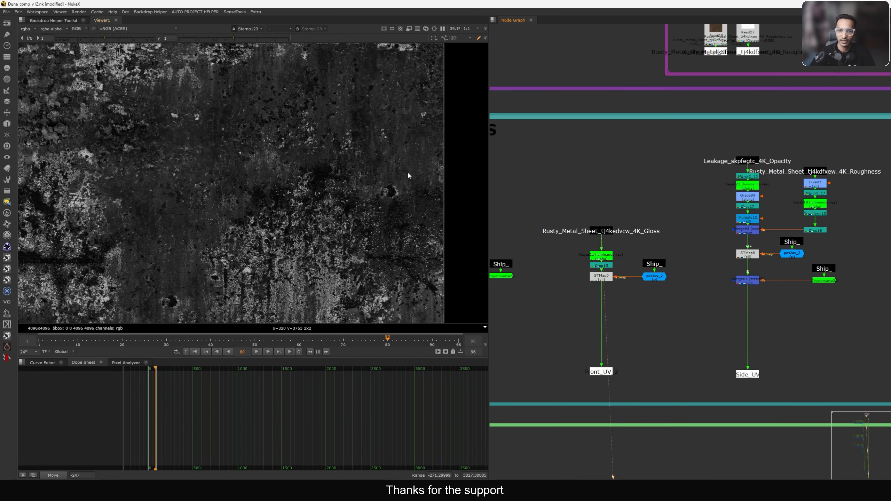
key(f)
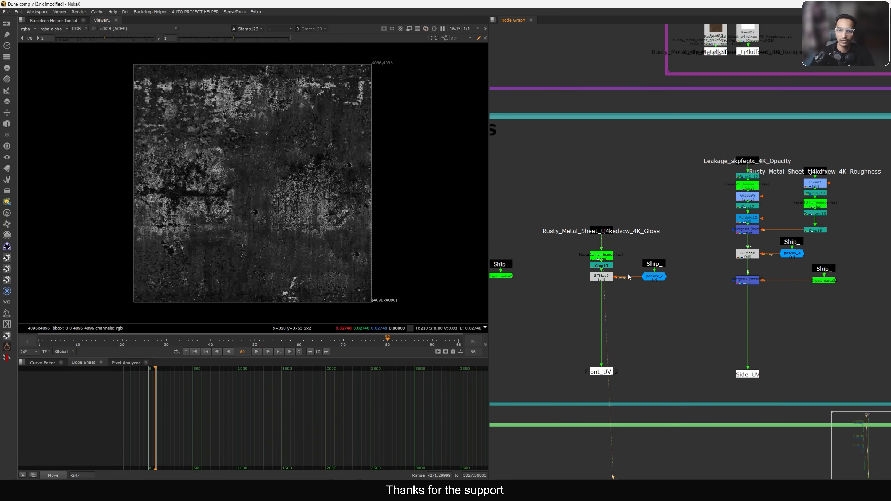
middle_drag(627, 275, 638, 248)
drag(614, 230, 613, 218)
scroll(616, 256, up, 2)
click(616, 252)
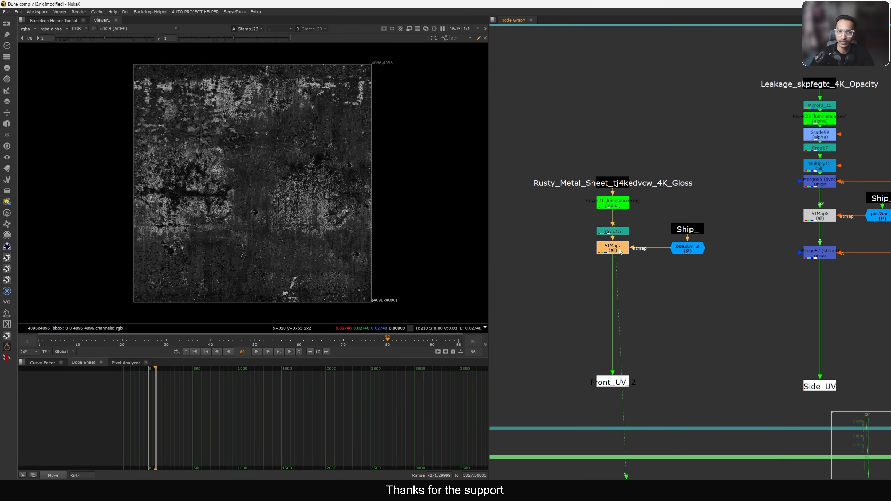
key(1)
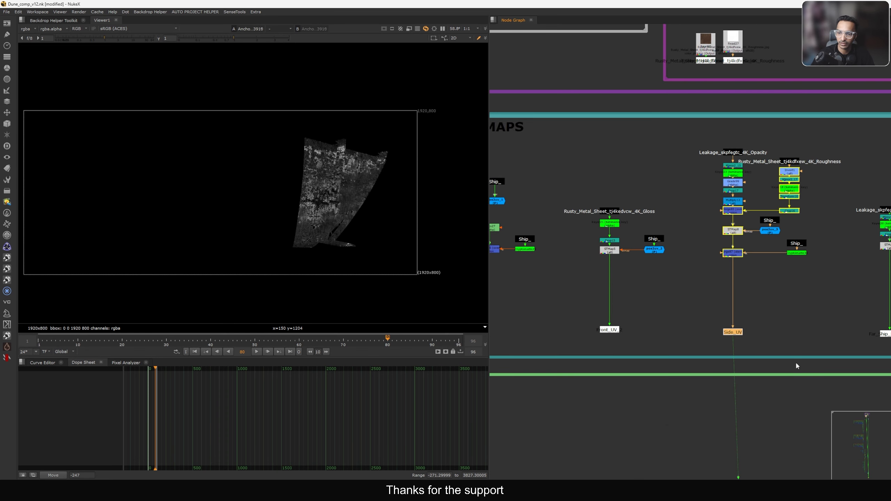
Step: View the Side_UV and Far_Ship_Front_UV projections and the gloss-based Side_UV projection beside them
middle_drag(795, 361, 674, 303)
click(674, 304)
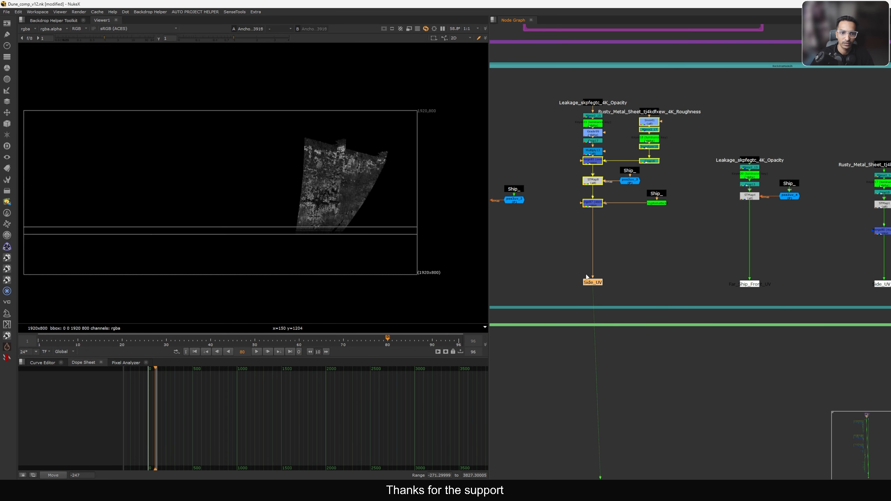
middle_drag(802, 319, 727, 309)
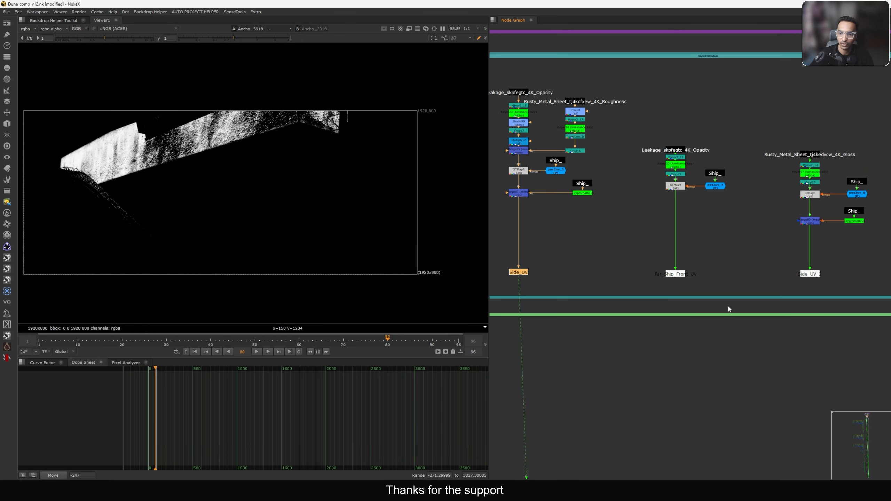
click(730, 309)
key(2)
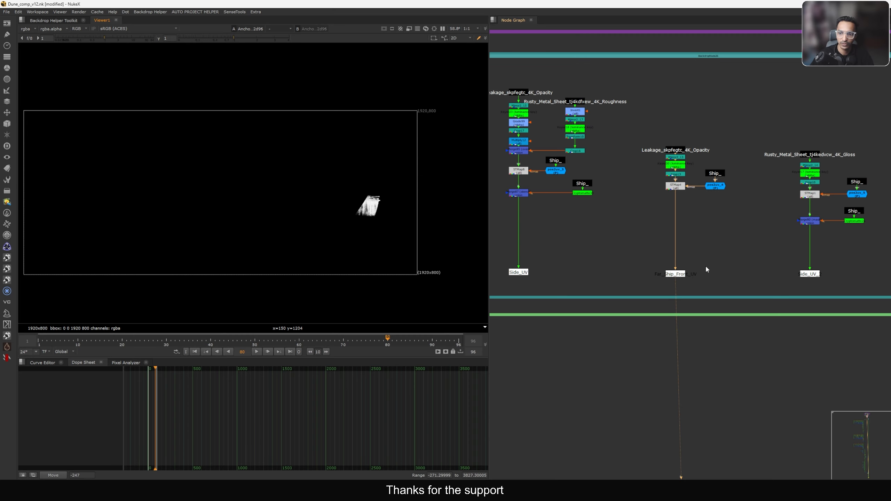
click(809, 274)
key(1)
Step: Select the texture map branches in the ASSETS backdrop to reveal where their outputs connect
middle_drag(856, 293, 733, 273)
scroll(721, 273, down, 10)
scroll(694, 275, up, 3)
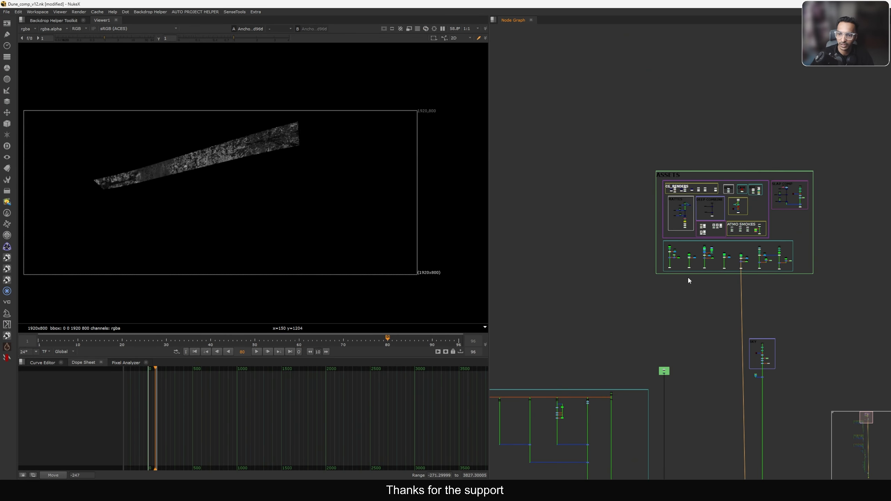
drag(617, 287, 809, 270)
middle_drag(712, 308, 719, 174)
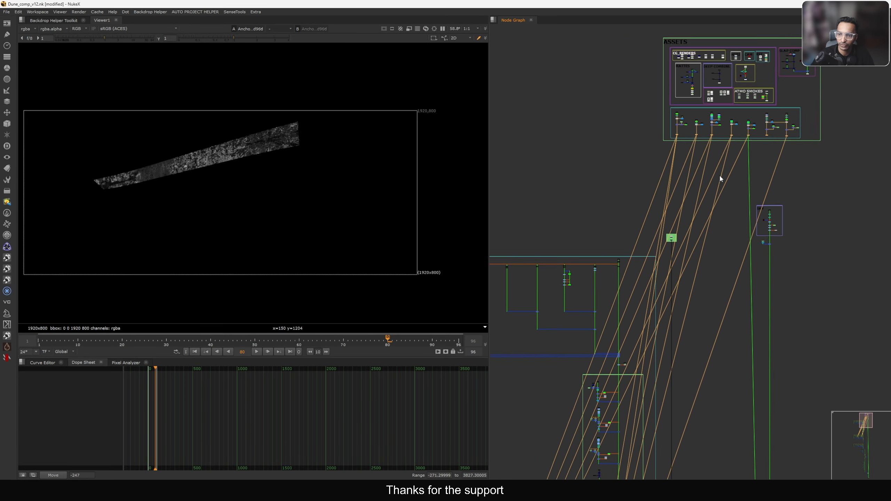
Step: Trace the connections to the ship grading branches and view the channel extraction node above the first grade chain
middle_drag(784, 366, 766, 190)
scroll(665, 299, down, 5)
middle_drag(664, 299, 726, 189)
scroll(677, 279, up, 6)
middle_drag(677, 279, 678, 123)
scroll(674, 118, up, 6)
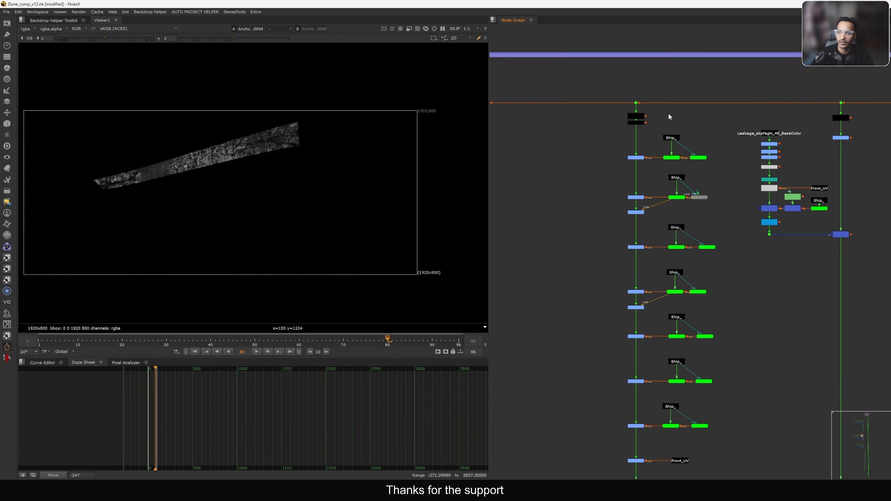
click(630, 112)
key(1)
scroll(629, 113, down, 4)
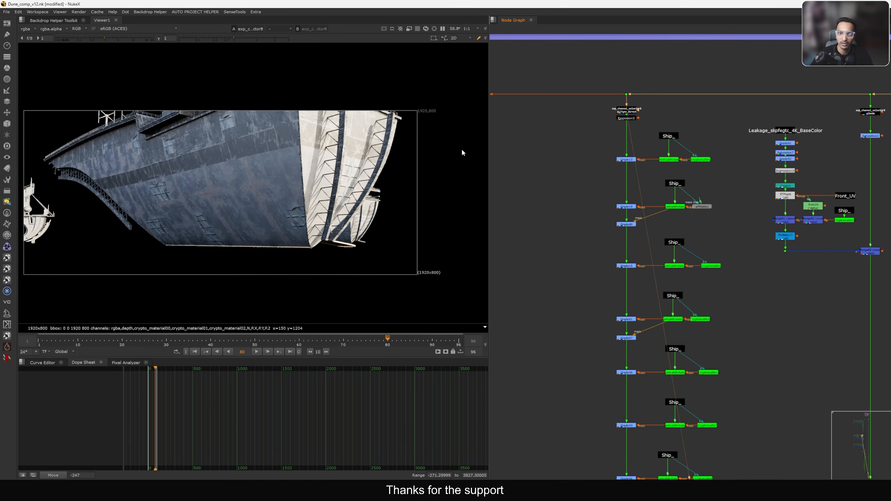
Step: View the result at the Dot below the grades masked by Front_UV, Front_UV_2, Side_UV, Far_Ship_Front_UV and Side_UV_4
middle_drag(724, 232, 746, 79)
middle_drag(704, 253, 694, 90)
middle_drag(690, 286, 703, 160)
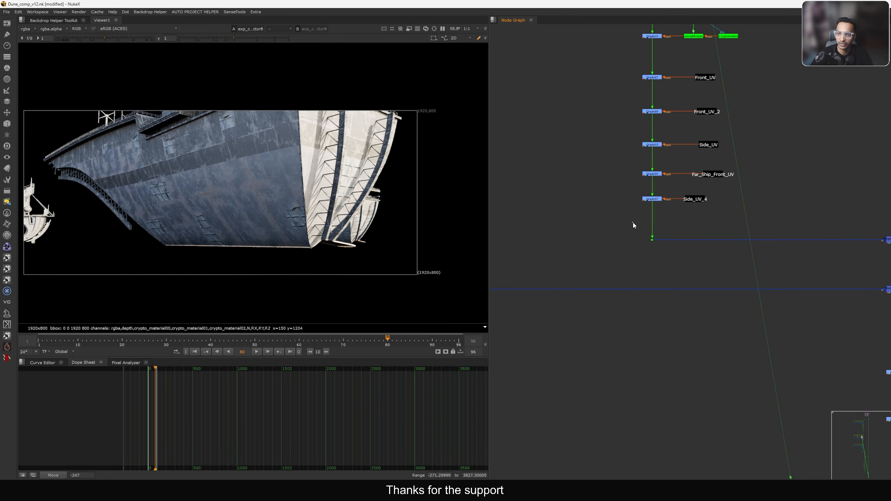
drag(633, 222, 683, 264)
key(1)
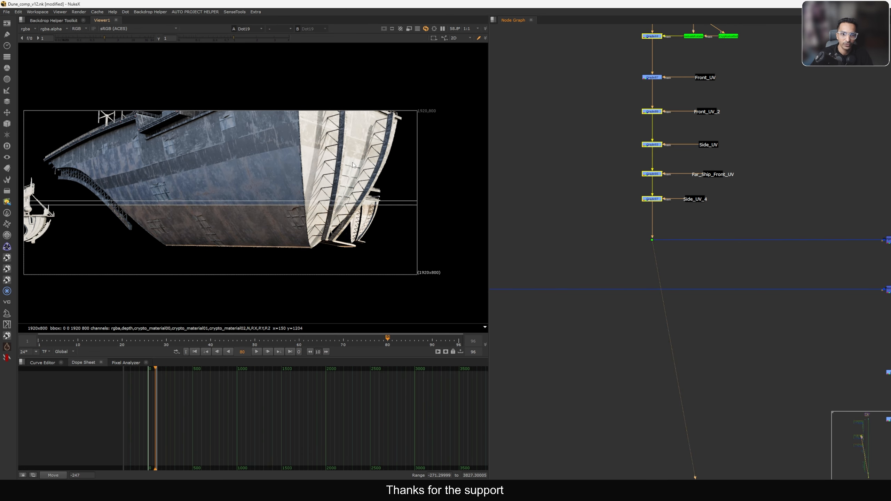
scroll(205, 126, up, 2)
scroll(205, 126, down, 3)
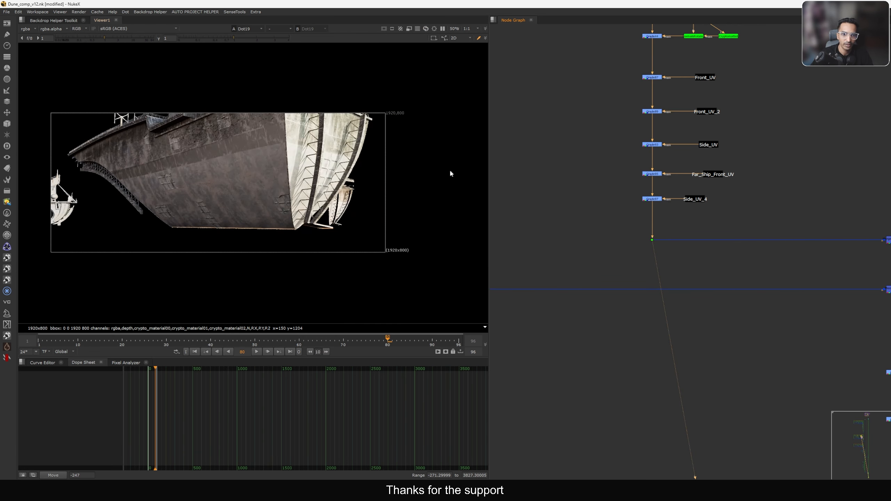
scroll(617, 153, down, 5)
scroll(721, 314, up, 4)
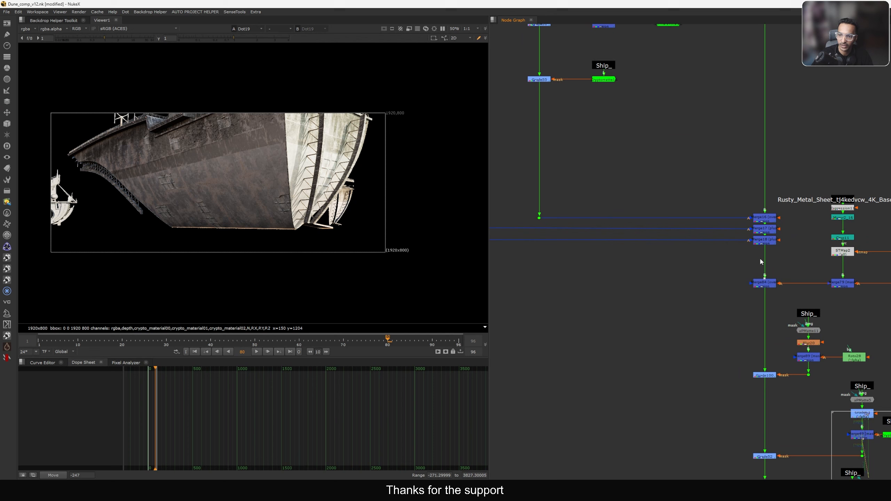
Step: View the combined ship result at Merge18, where the grading branches come together
click(765, 241)
key(1)
scroll(703, 203, down, 7)
scroll(691, 196, up, 6)
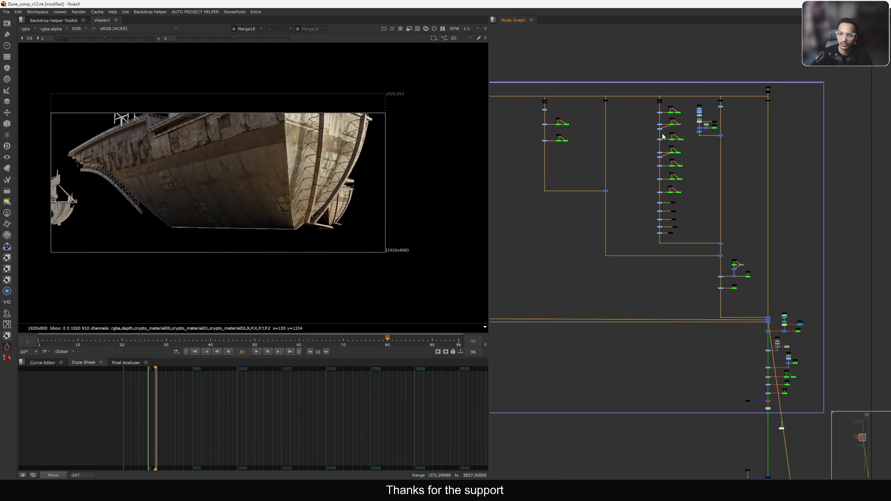
Step: Toggle the five grades masked by Front_UV through Side_UV_4 off and on to compare the texture on the ship's bow
middle_drag(667, 213, 654, 106)
middle_drag(626, 365, 633, 209)
drag(588, 170, 650, 318)
key(d)
scroll(344, 130, up, 4)
scroll(344, 130, up, 2)
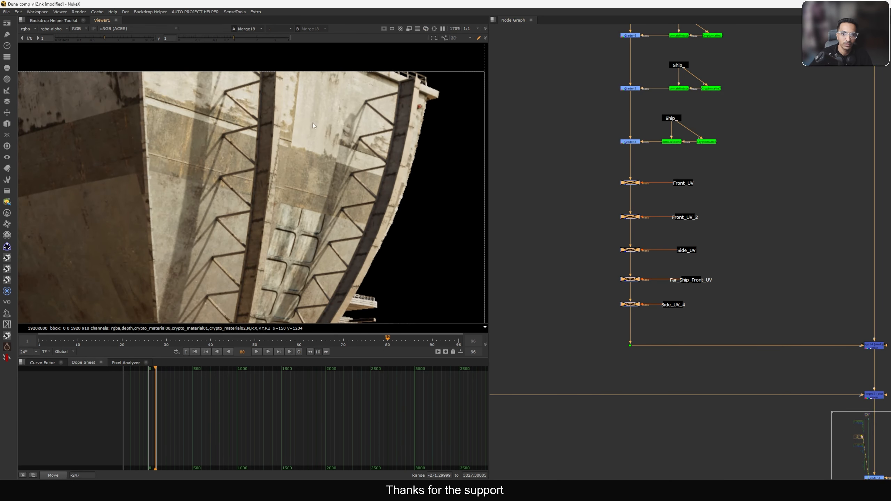
key(d)
scroll(294, 103, down, 3)
middle_drag(212, 161, 322, 161)
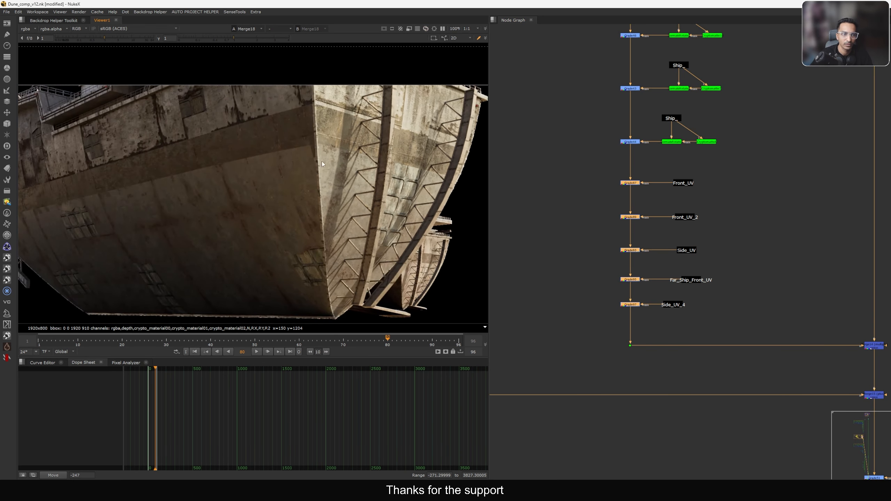
Step: Toggle the same five UV-masked grades to compare the weathering on the ship's side hull, leaving them enabled
key(d)
key(d)
scroll(210, 158, up, 4)
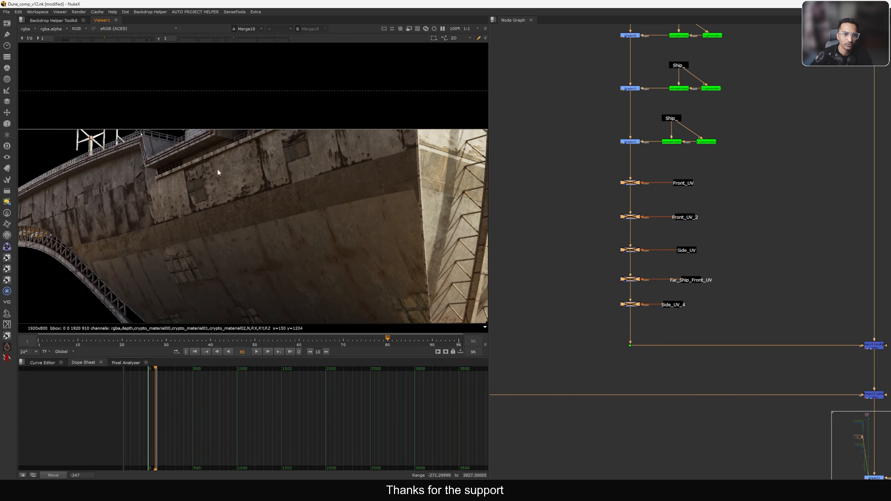
key(d)
key(d)
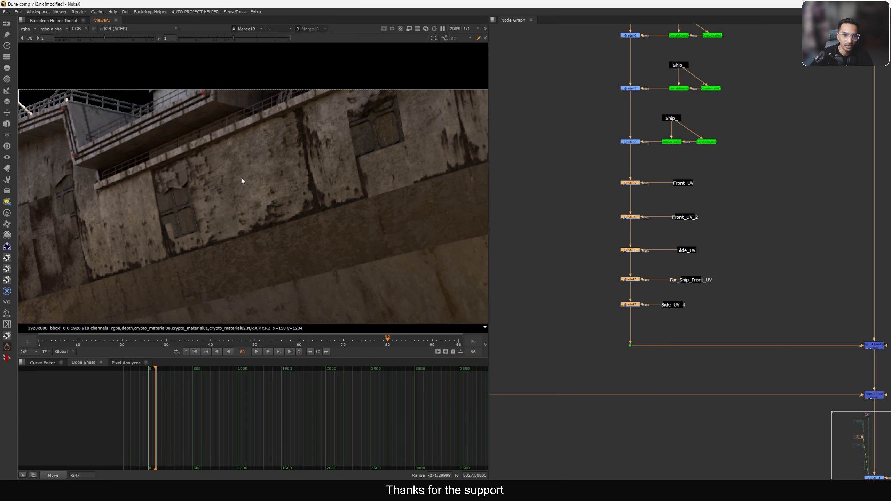
key(d)
drag(588, 161, 651, 324)
key(d)
key(f)
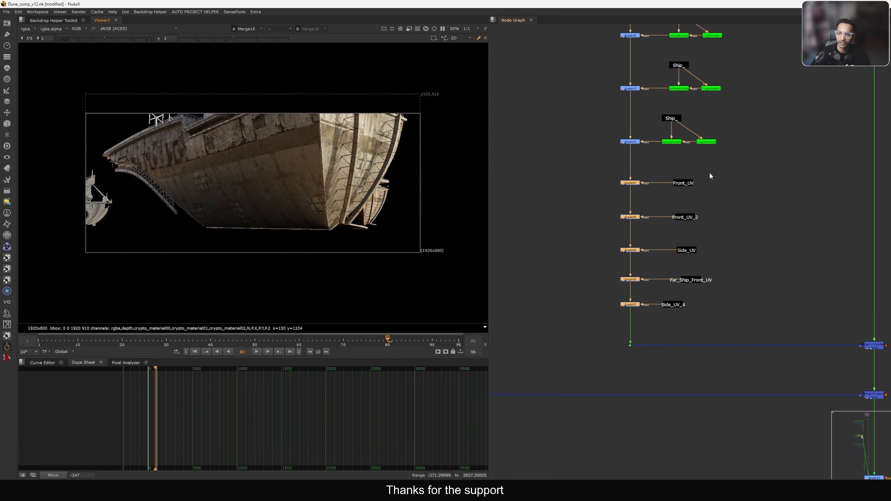
Step: View the Front_UV mask on its own and the output of Grade87, which it masks
drag(710, 169, 663, 191)
key(1)
click(546, 184)
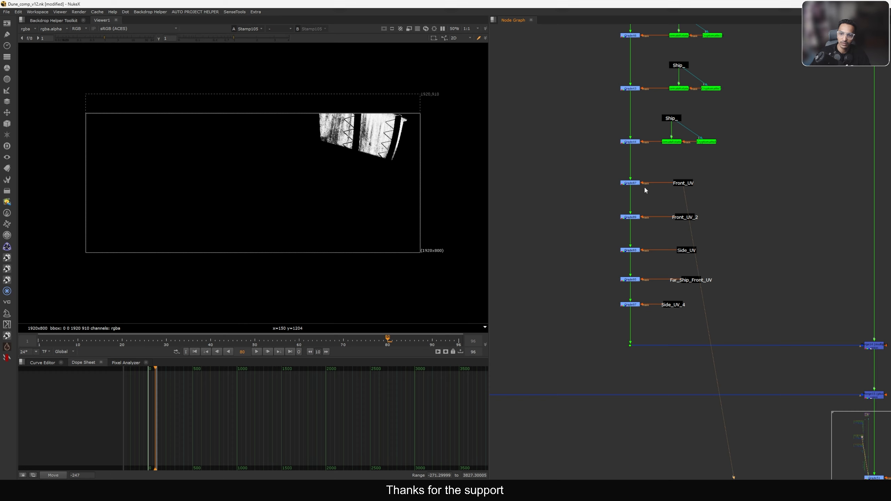
scroll(644, 189, up, 3)
click(616, 178)
key(1)
scroll(618, 177, up, 3)
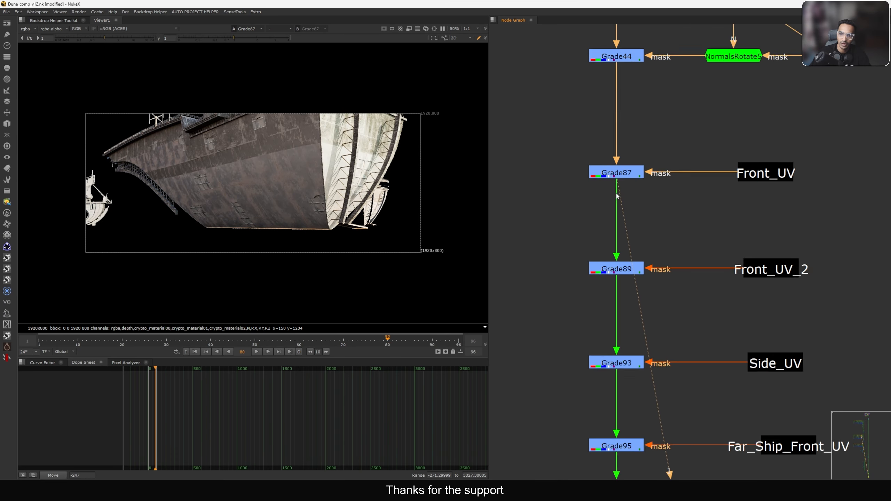
double_click(624, 174)
click(572, 108)
Step: Find the neighbouring ship grading branch and view the extraction node at its head
scroll(746, 205, down, 6)
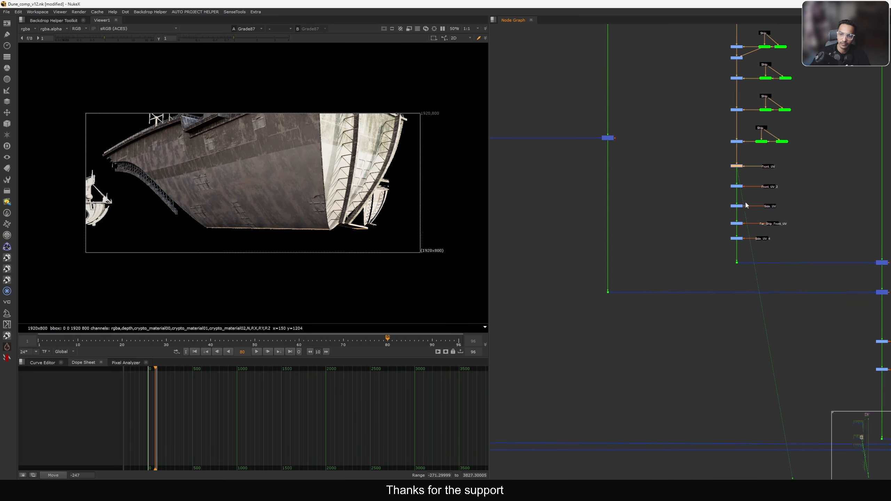
scroll(736, 206, down, 5)
middle_drag(639, 205, 706, 207)
scroll(563, 206, up, 4)
middle_drag(563, 206, 632, 206)
scroll(644, 207, down, 1)
middle_drag(644, 53, 651, 133)
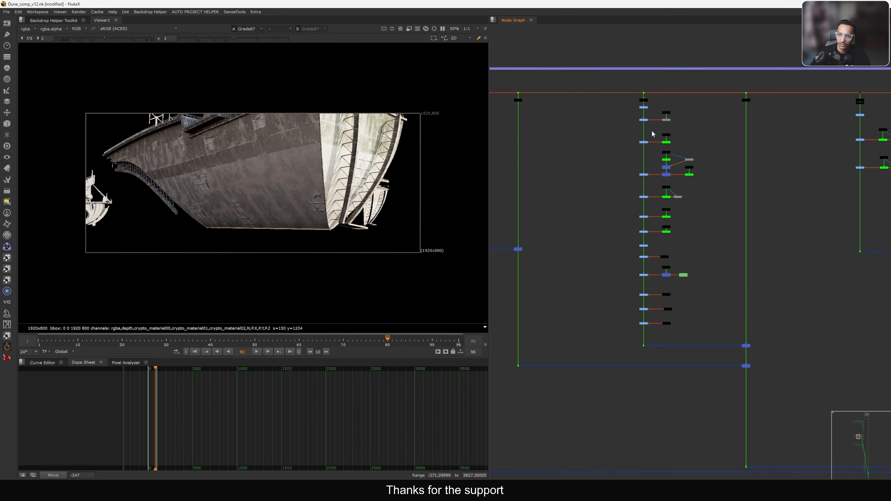
scroll(652, 133, up, 4)
click(644, 100)
key(1)
scroll(651, 206, down, 4)
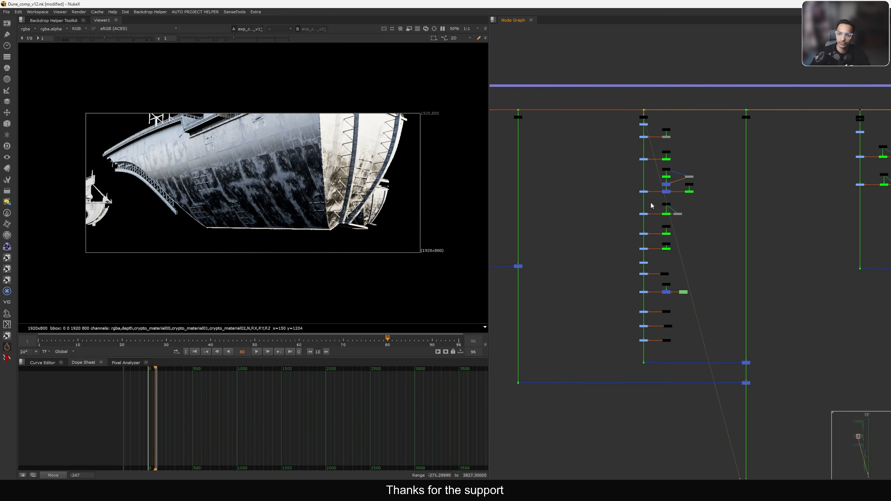
Step: Review the second branch's UV-masked grades and view the combined ship again at Merge18
middle_drag(648, 320, 655, 180)
scroll(731, 241, up, 3)
scroll(611, 134, up, 3)
drag(617, 98, 715, 216)
scroll(715, 216, down, 6)
middle_drag(830, 263, 577, 193)
scroll(780, 239, up, 4)
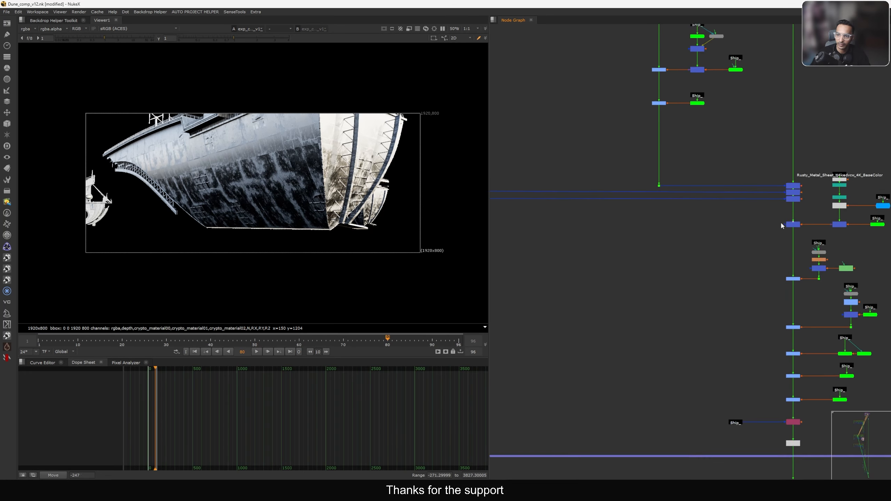
scroll(790, 226, up, 1)
click(794, 196)
key(1)
Step: Toggle the five grades masked by Front_UV, Front_UV_2, Side_UV, Far_Ship_Front_UV and Side_UV_2 to compare the side hull
scroll(794, 196, down, 5)
middle_drag(558, 150, 805, 258)
scroll(663, 174, up, 5)
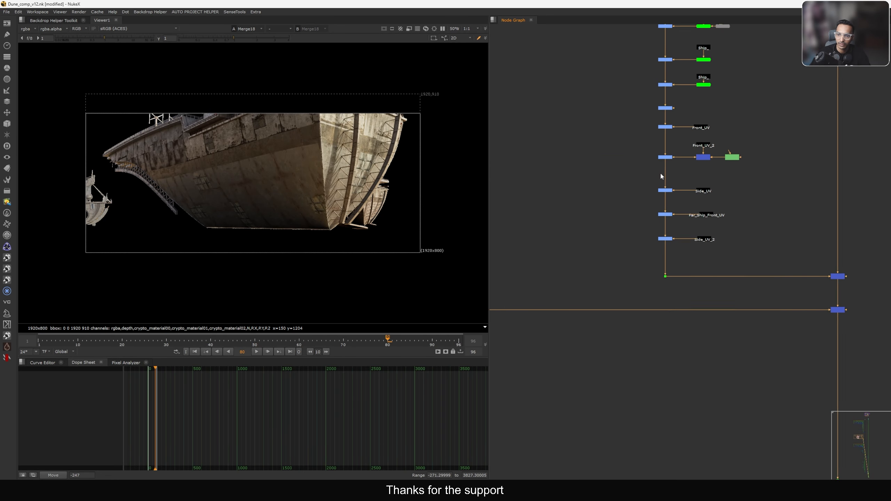
scroll(660, 174, up, 2)
drag(625, 170, 689, 299)
key(d)
scroll(234, 136, up, 5)
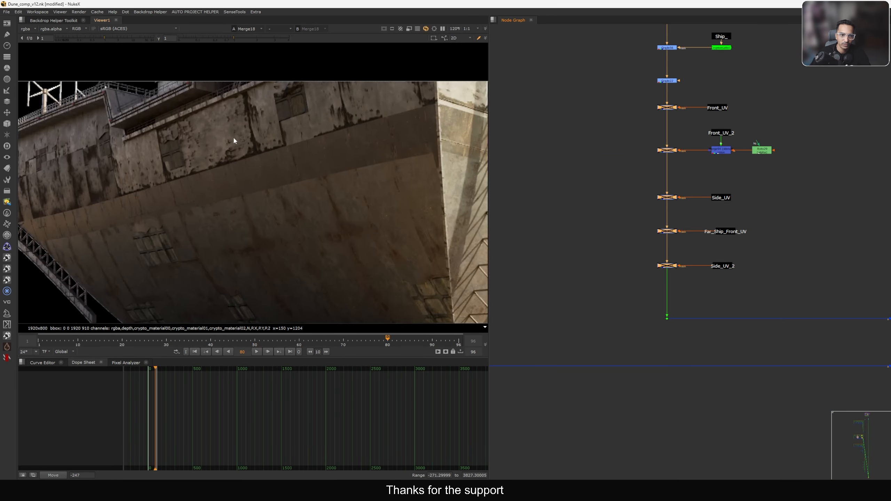
scroll(371, 155, up, 4)
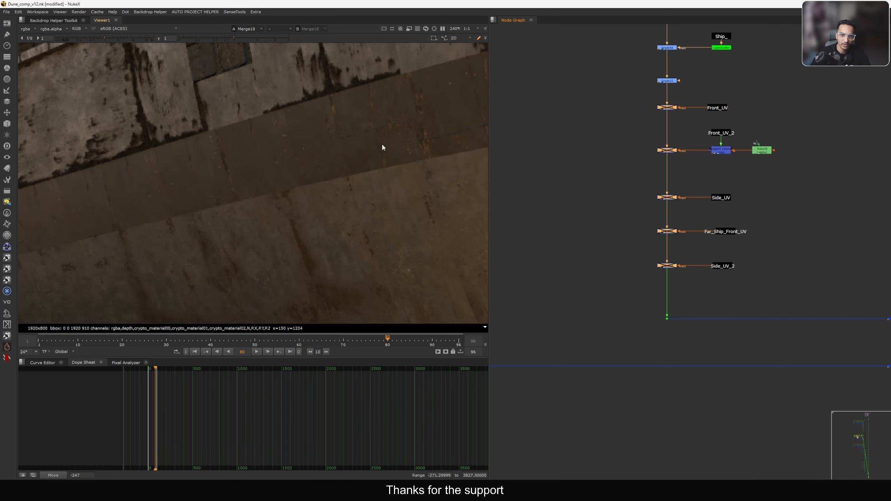
key(d)
scroll(349, 154, down, 4)
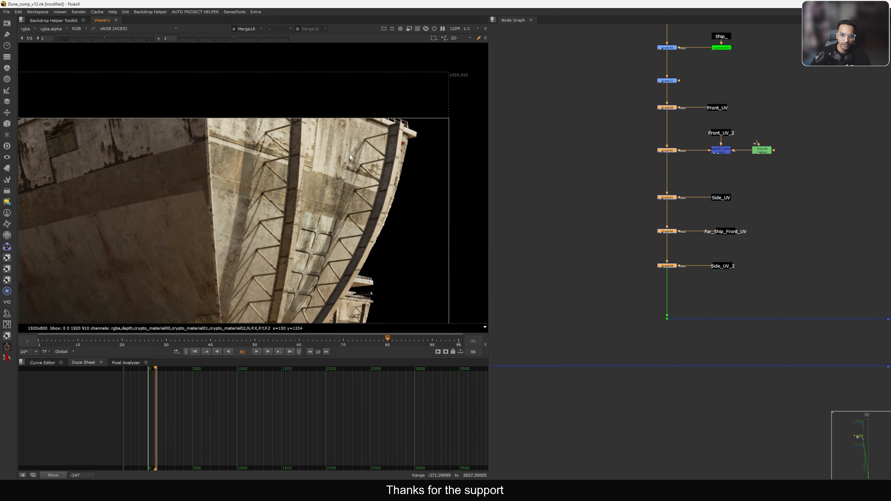
Step: Inspect the bow and the far ship up close while toggling the second branch's UV-masked grades off and on
scroll(349, 155, up, 3)
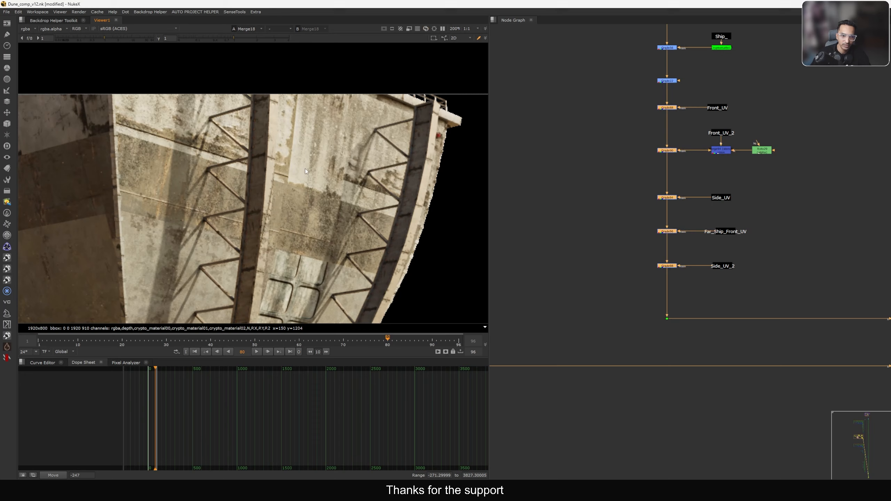
scroll(305, 168, down, 5)
middle_drag(300, 216, 331, 126)
scroll(284, 135, up, 5)
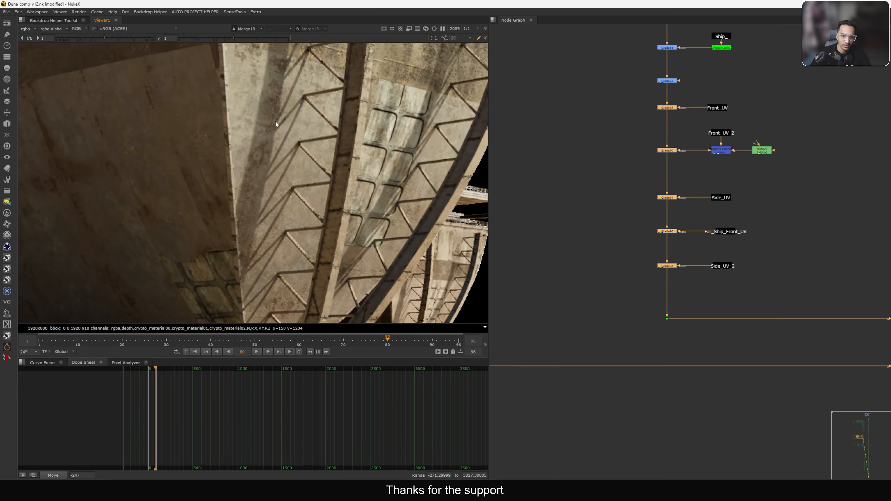
scroll(276, 122, down, 4)
scroll(343, 172, up, 6)
key(d)
key(d)
key(d)
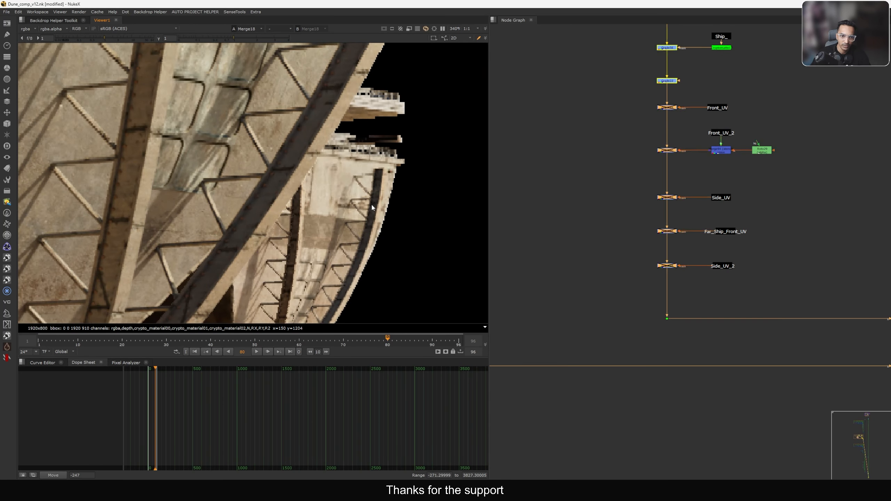
key(d)
Step: Trace the ship's grading branches to the three stacked Merge nodes that combine them
scroll(568, 177, down, 8)
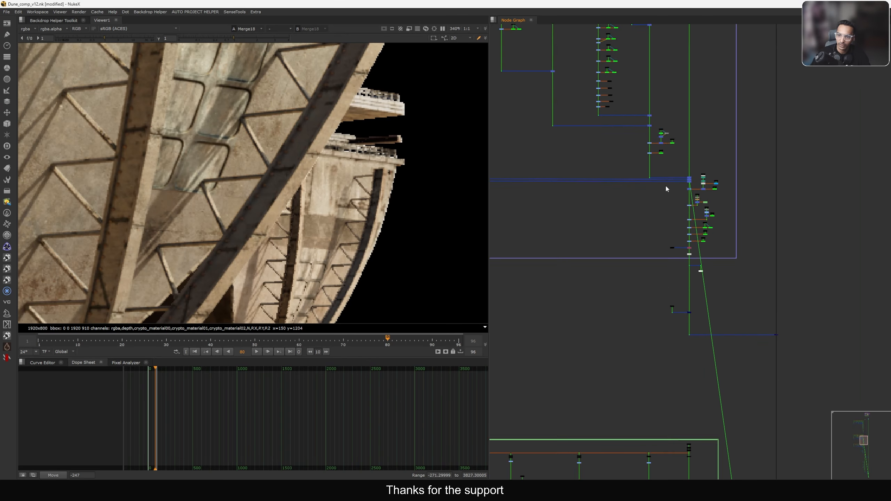
scroll(666, 185, up, 6)
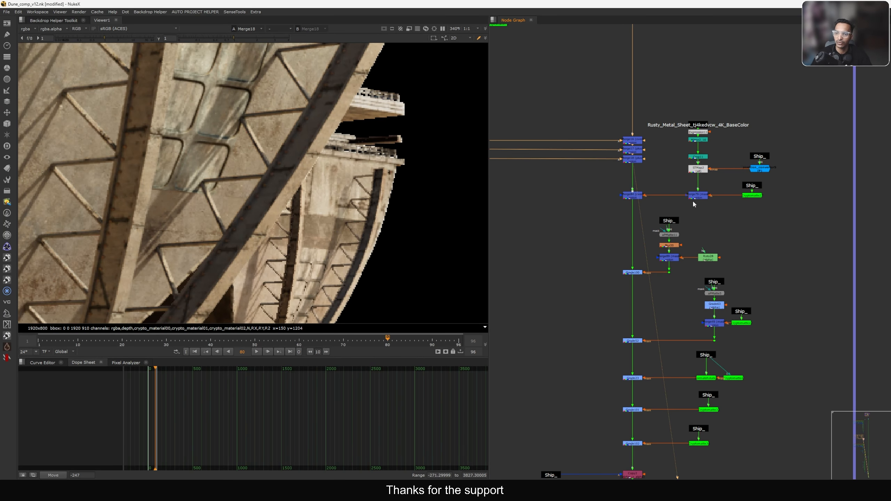
drag(618, 135, 650, 166)
scroll(532, 88, down, 5)
middle_drag(533, 89, 722, 246)
scroll(687, 183, down, 5)
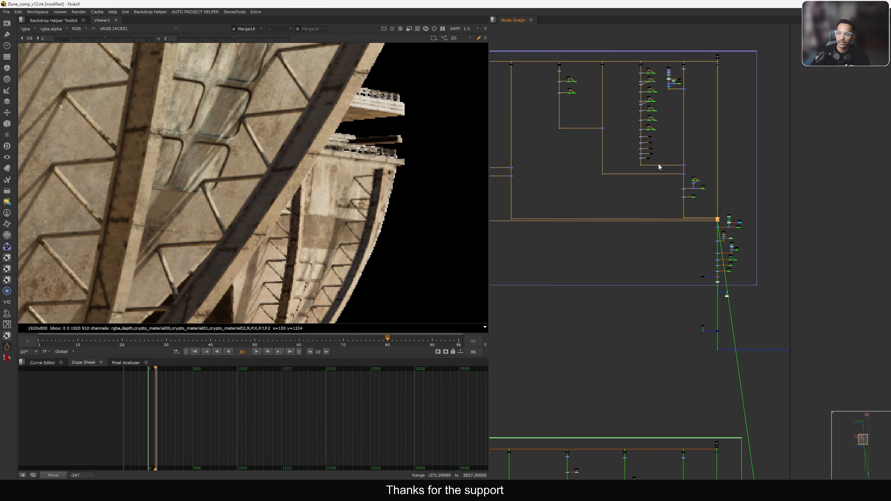
middle_drag(590, 116, 598, 46)
scroll(712, 149, up, 4)
scroll(712, 140, up, 6)
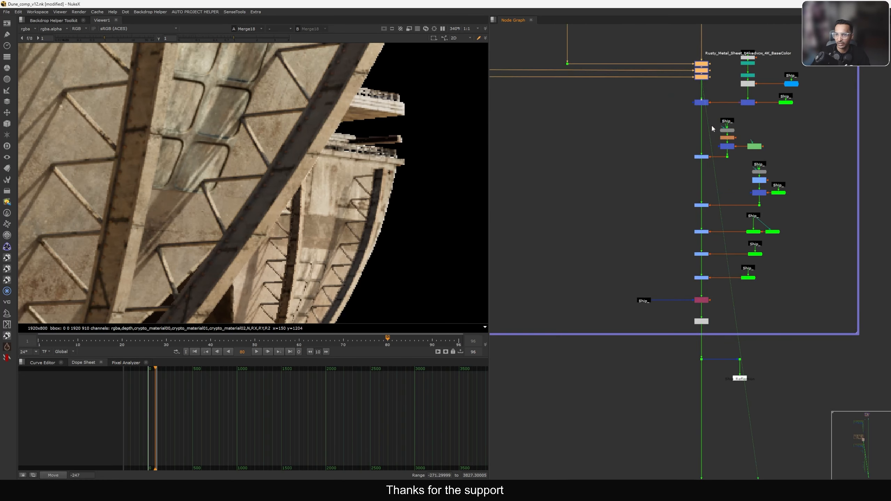
Step: View the Rusty_Metal_Sheet base color texture projected through the STMap and masked to the hull band at Merge79
middle_drag(724, 101, 730, 174)
click(766, 178)
key(1)
scroll(435, 134, down, 6)
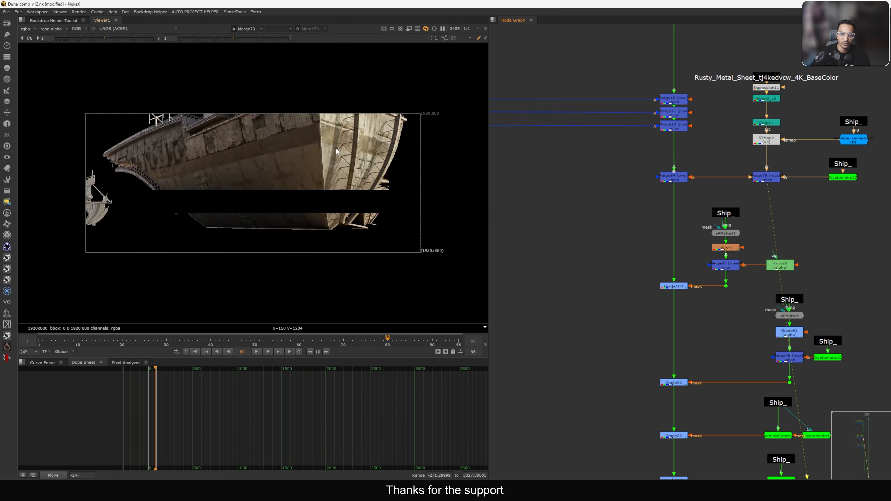
scroll(277, 140, up, 4)
Step: View the merge that lays the rusty metal over the ship and toggle it to compare the hull band
click(674, 177)
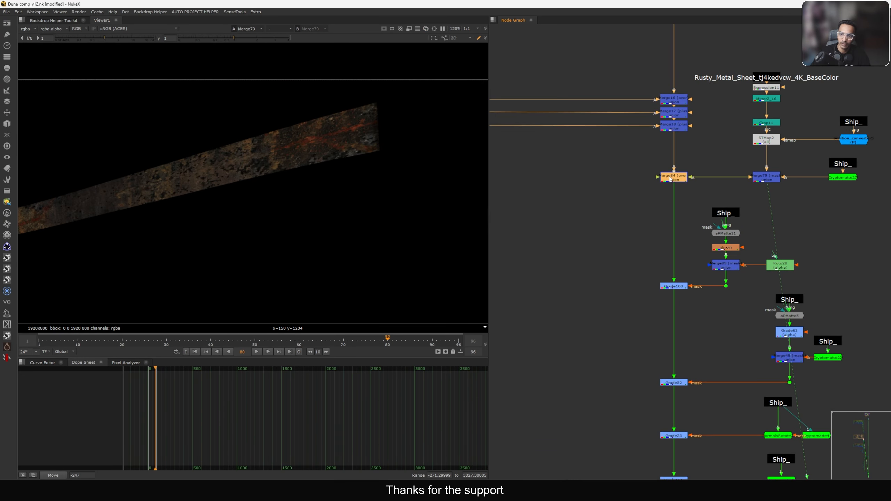
key(1)
key(d)
scroll(317, 144, up, 5)
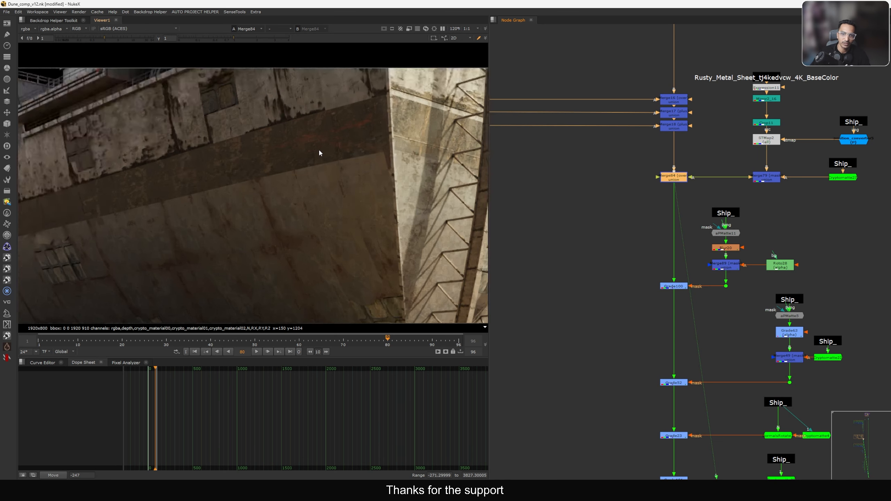
scroll(314, 142, down, 2)
key(d)
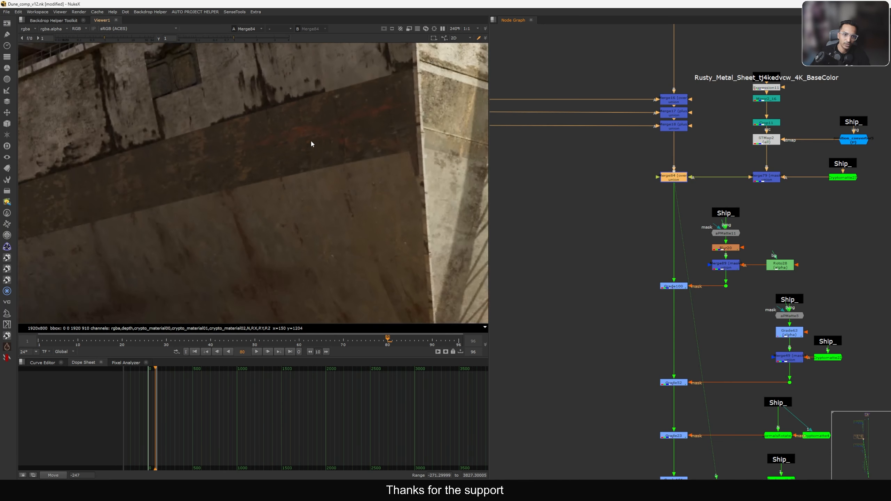
Step: Review the remaining masked grades and view the whole ship at Copy2 and Premult2
scroll(599, 177, down, 3)
middle_drag(592, 409, 597, 298)
drag(583, 301, 592, 300)
drag(630, 290, 677, 315)
click(649, 325)
key(1)
scroll(634, 337, up, 3)
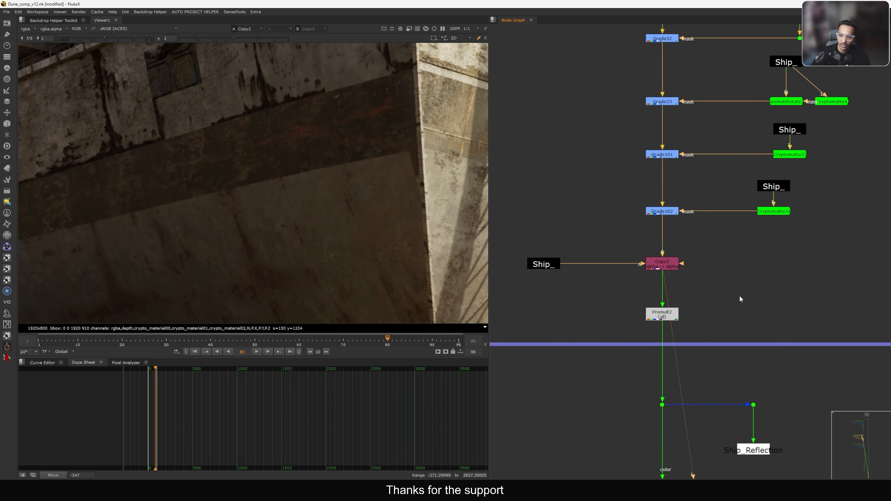
key(f)
Step: Follow the main pipe down past the ship backdrops and view the full composite at Merge19
scroll(629, 240, down, 4)
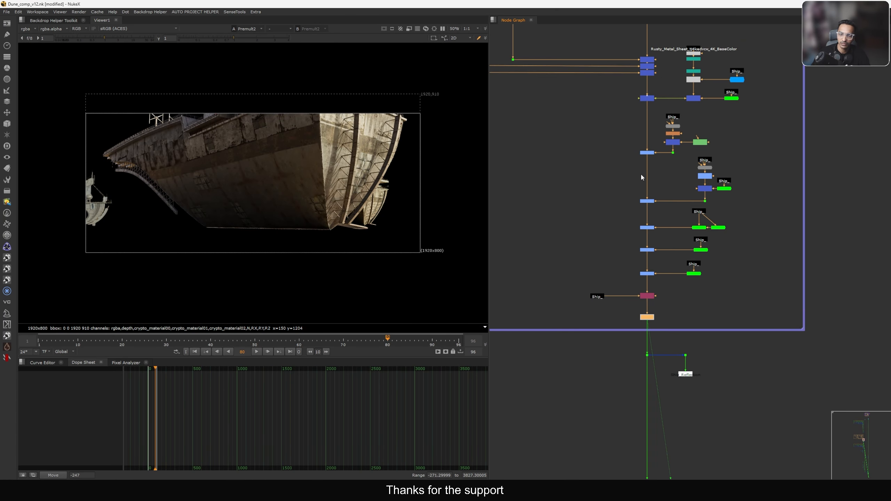
scroll(640, 172, down, 2)
scroll(679, 217, down, 6)
middle_drag(698, 382, 706, 168)
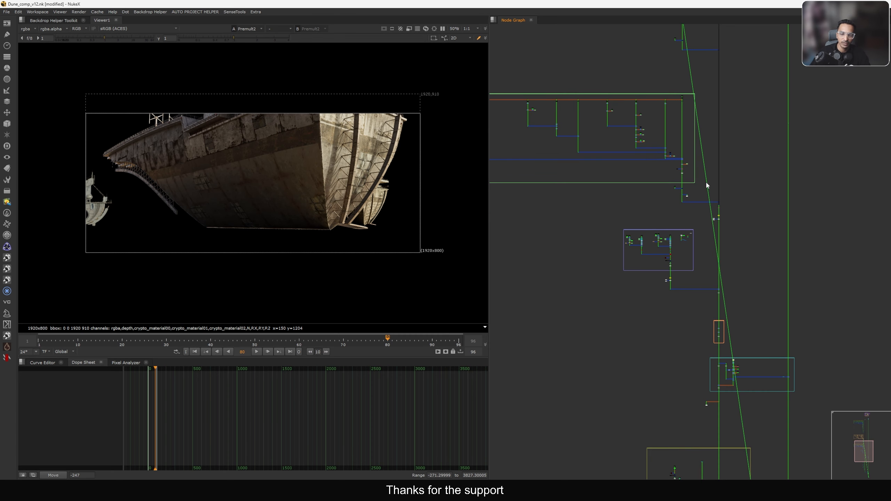
scroll(723, 265, down, 4)
middle_drag(724, 340, 696, 93)
scroll(714, 190, up, 4)
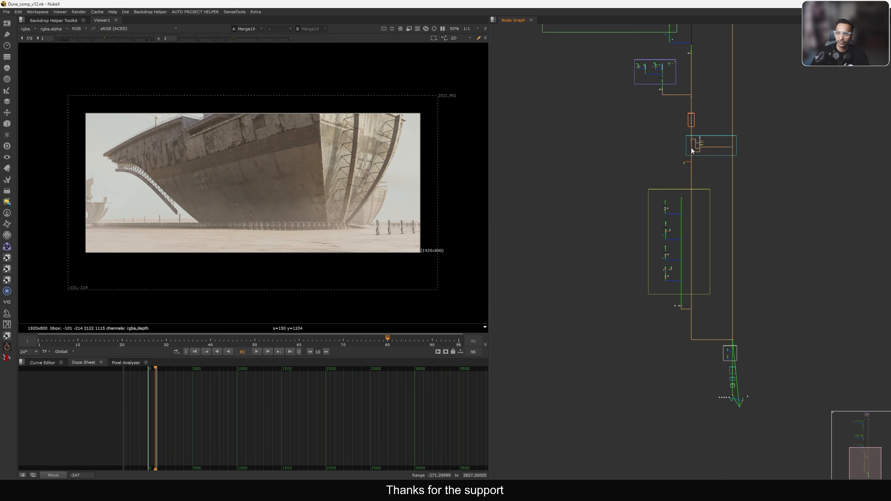
middle_drag(692, 148, 698, 247)
middle_drag(697, 378, 711, 267)
scroll(710, 266, up, 9)
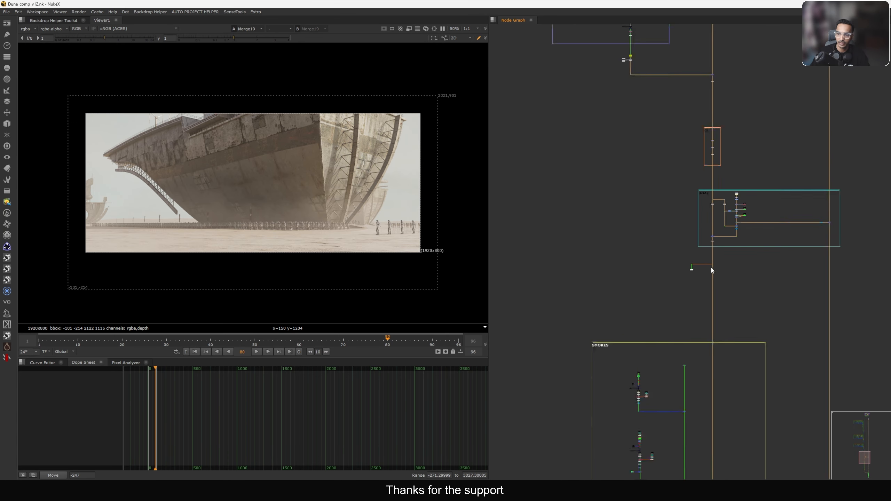
Step: Toggle the node that joins the side branch to the main pipe in the teal backdrop to compare the composite
drag(697, 175, 754, 203)
key(d)
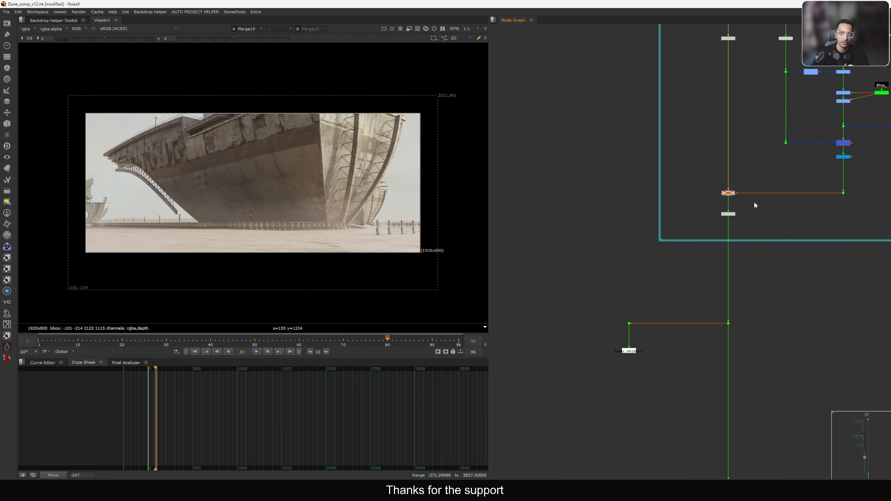
key(d)
key(d)
key(d)
key(d)
key(d)
key(d)
key(d)
key(d)
key(d)
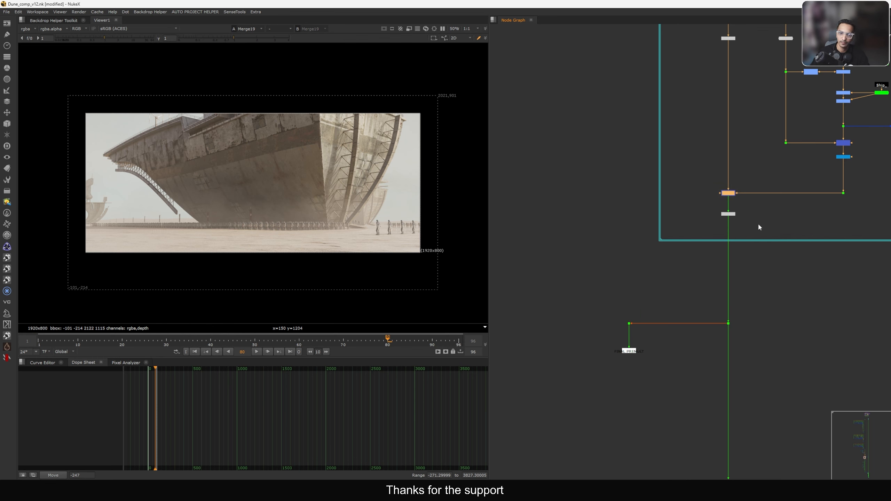
Step: View the image at Stamp76 close on the distant crowd and the ground beneath the ship
middle_click(621, 215)
middle_drag(710, 396, 688, 264)
middle_drag(727, 334, 719, 248)
scroll(719, 248, up, 7)
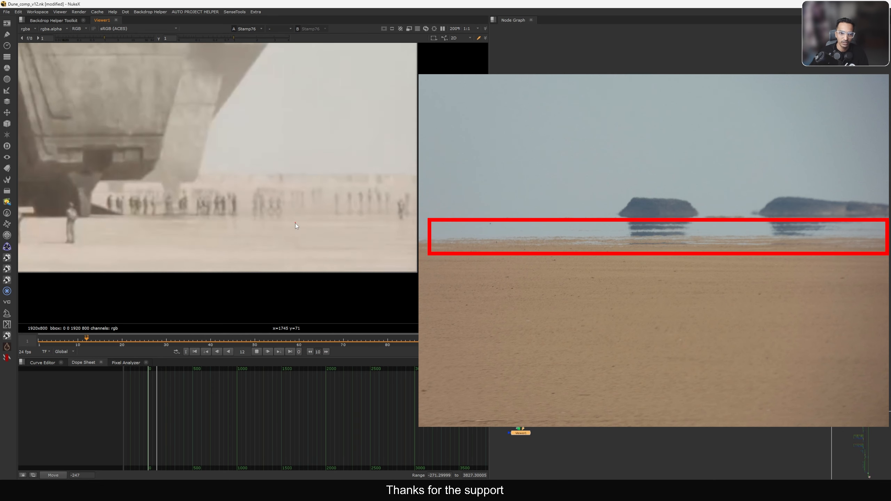
Step: Examine the shimmering ground beneath the distant crowd in Stamp76 during playback, and stop the playback
ctrl+shift+drag(251, 213, 408, 237)
ctrl+right_click(401, 254)
ctrl+shift+drag(258, 212, 388, 237)
ctrl+right_click(347, 263)
key(k)
scroll(635, 201, down, 4)
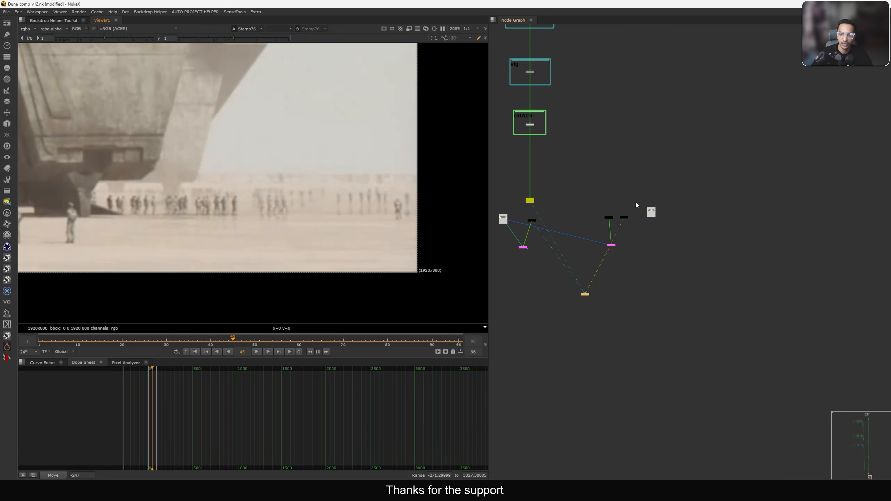
Step: View the rendered composite at Read31 and play it to check the ground behind the crowd
middle_drag(567, 237, 655, 228)
scroll(625, 203, up, 5)
click(613, 199)
key(1)
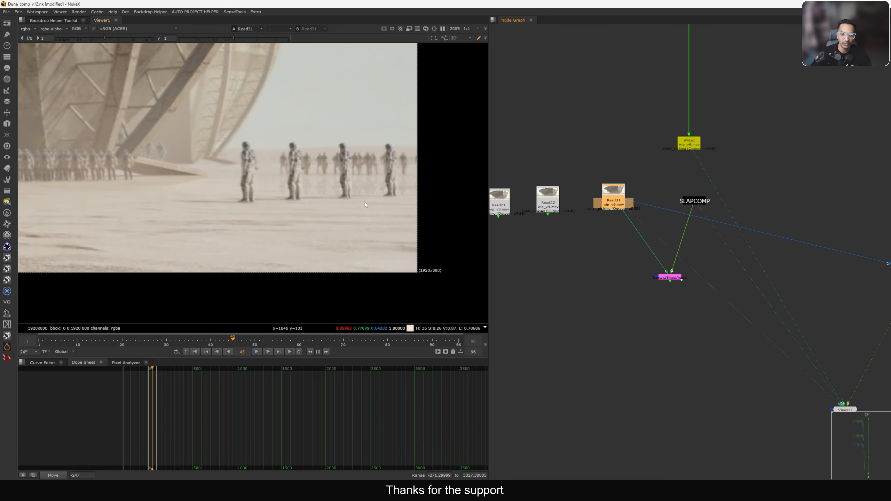
key(l)
drag(279, 172, 426, 198)
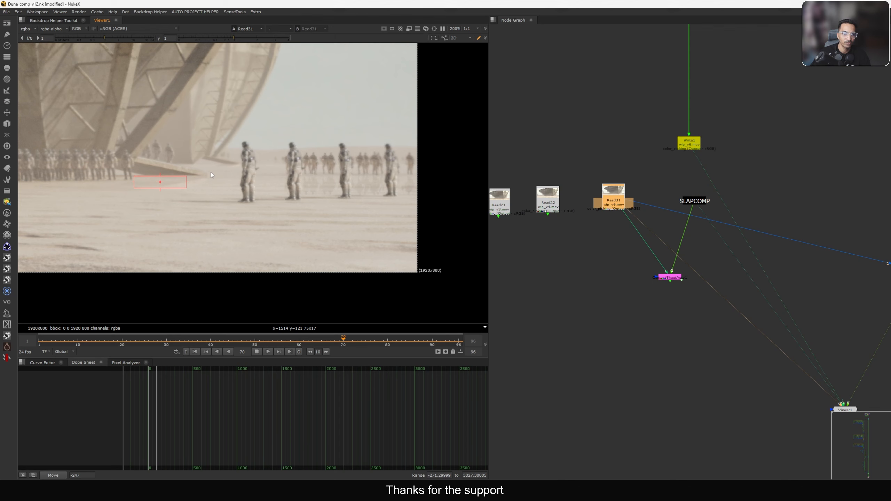
Step: Examine the Read31 footage around the ramp and the standing soldiers for ground reflections, in close-up and full frame
ctrl+shift+drag(212, 164, 239, 173)
scroll(170, 214, up, 3)
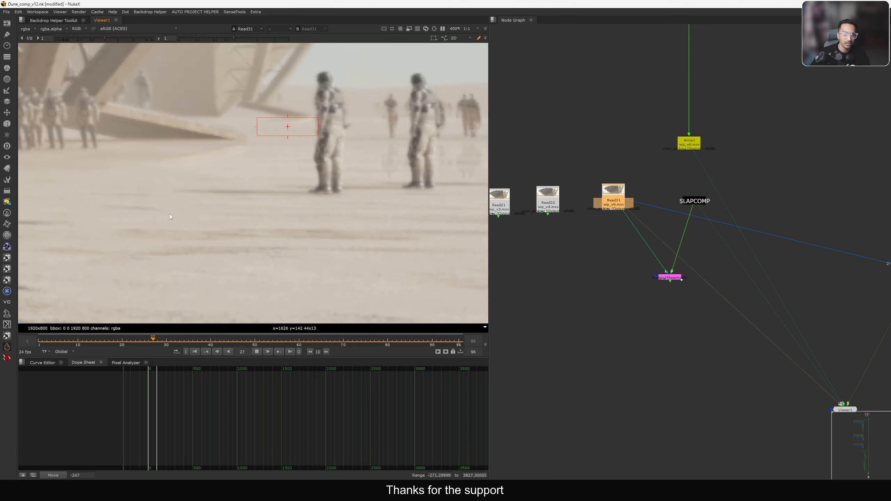
scroll(213, 208, up, 2)
ctrl+shift+drag(280, 167, 180, 235)
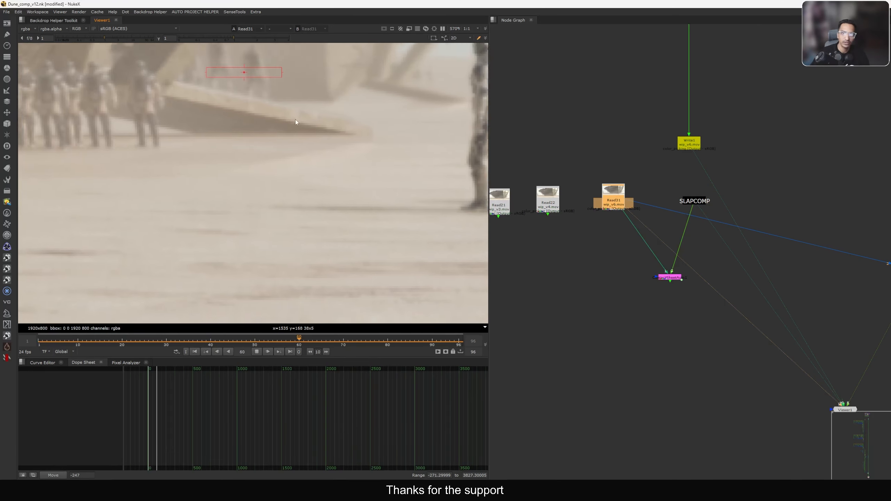
middle_drag(238, 72, 270, 103)
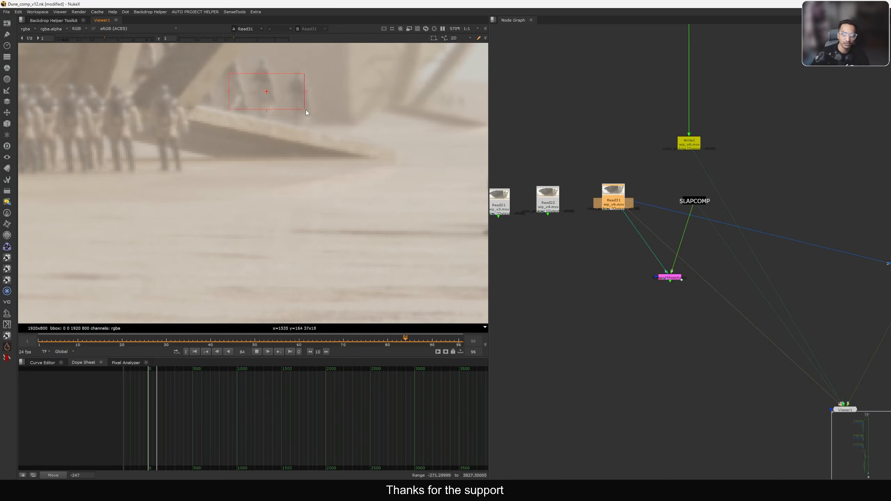
drag(215, 63, 319, 117)
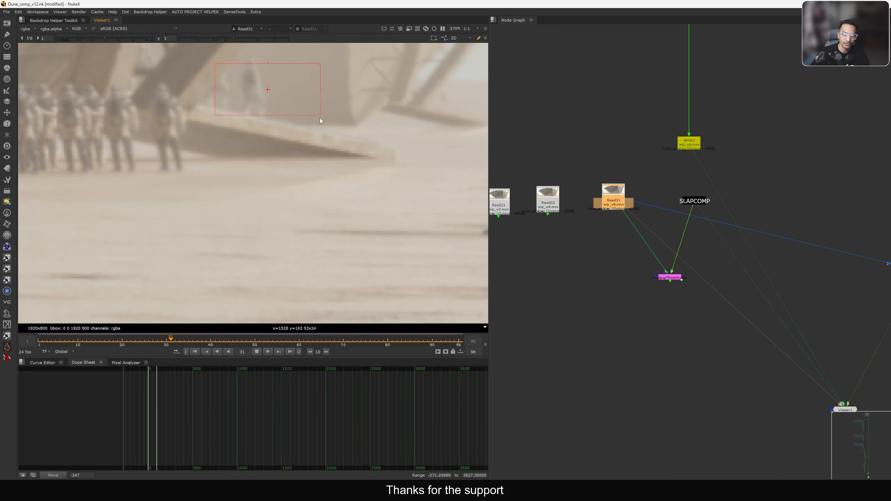
ctrl+shift+drag(318, 199, 278, 220)
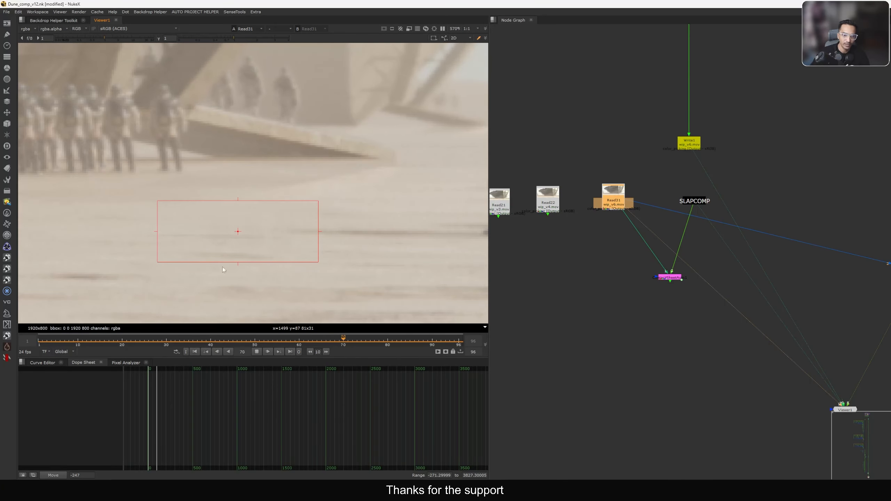
ctrl+shift+drag(410, 172, 193, 260)
scroll(323, 141, down, 4)
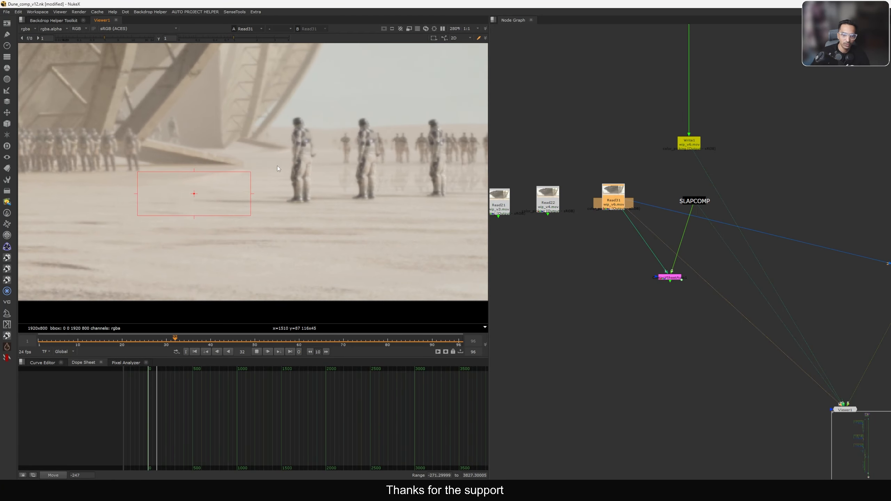
middle_drag(315, 170, 218, 183)
ctrl+shift+drag(234, 167, 386, 227)
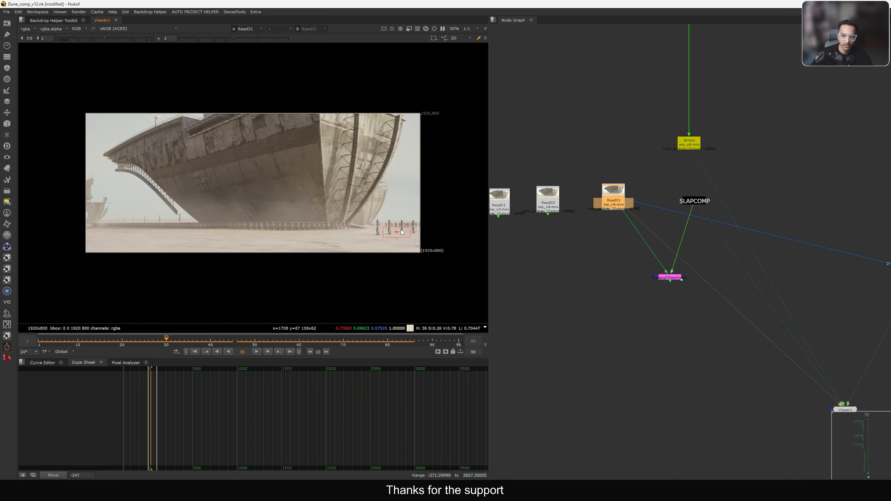
scroll(401, 232, up, 6)
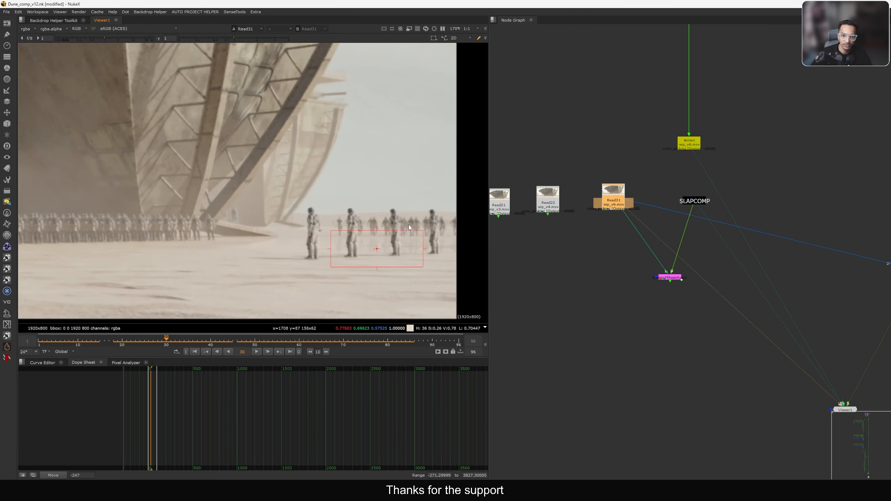
Step: Locate the REFLECTIONS backdrop in the node graph
click(612, 130)
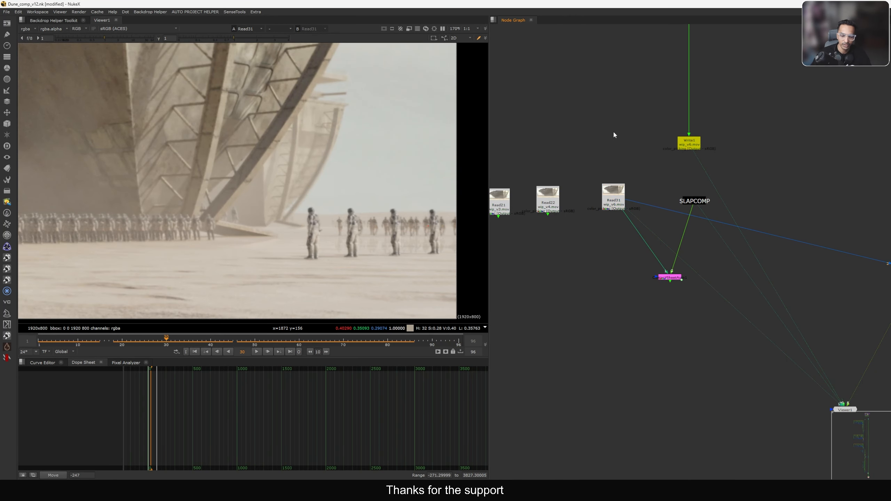
key(f)
middle_drag(717, 183, 675, 230)
scroll(675, 231, up, 4)
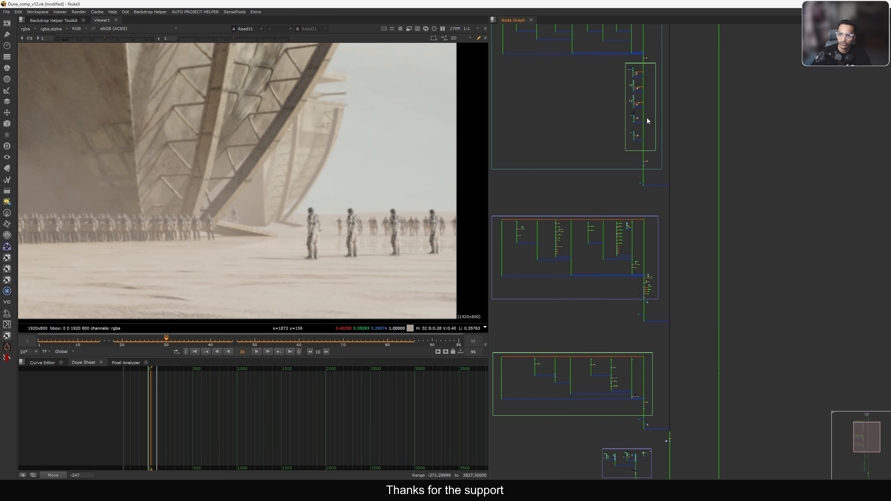
scroll(646, 116, up, 10)
middle_drag(566, 92, 624, 146)
scroll(623, 147, up, 3)
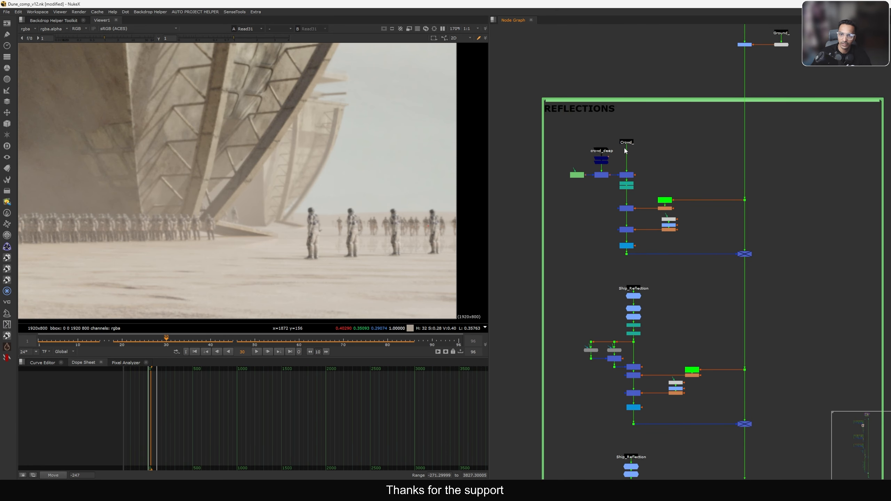
Step: View the Crowd_ input and the masked crowd at Merge34 inside the REFLECTIONS backdrop
drag(539, 80, 619, 130)
scroll(628, 143, up, 3)
click(629, 140)
key(1)
click(631, 144)
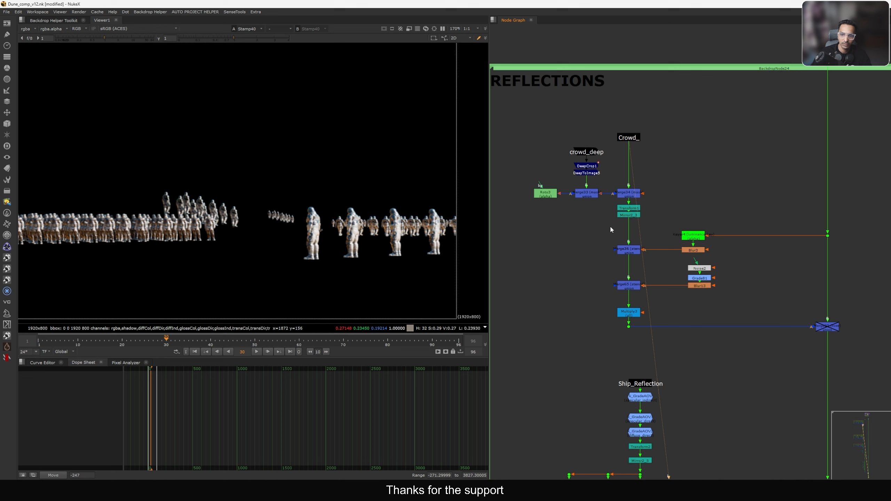
click(632, 194)
key(1)
middle_drag(611, 215, 630, 201)
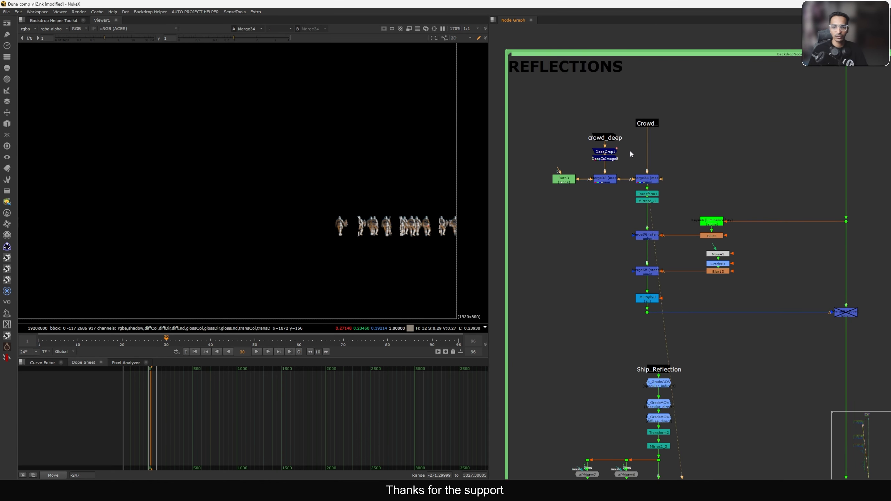
Step: Space out the crowd_deep branch from the Crowd_ column, move the Crowd_ and crowd_deep nodes up, and view Crowd_
drag(530, 114, 587, 182)
click(641, 135)
drag(641, 125, 641, 108)
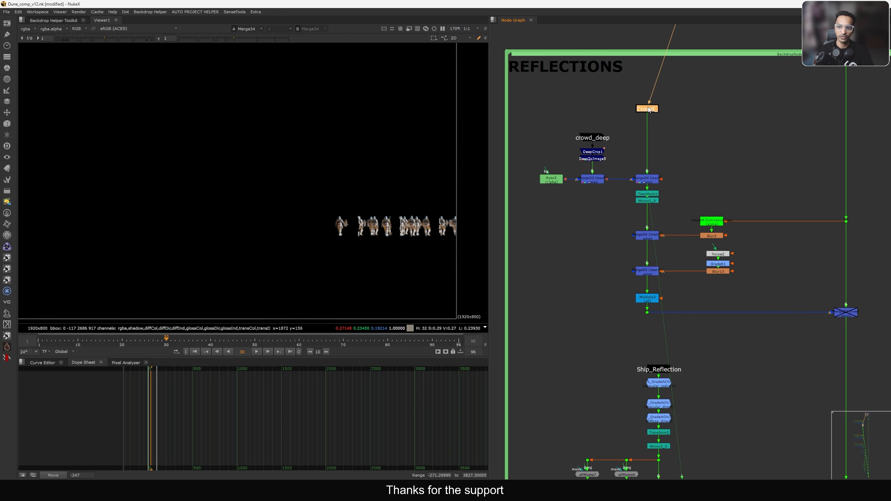
key(1)
click(636, 111)
scroll(592, 134, up, 3)
drag(596, 140, 596, 116)
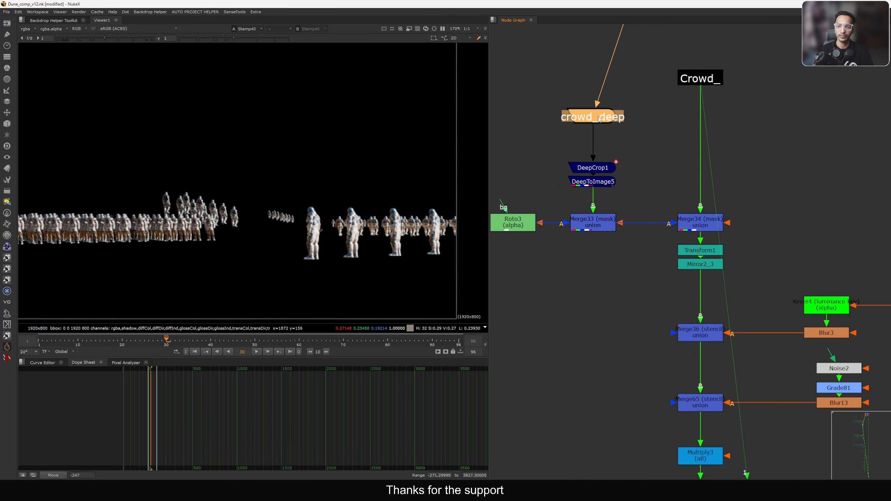
Step: Move DeepCrop1 up between crowd_deep and DeepToImage5, and view the branch's alpha at DeepToImage5
key(1)
click(576, 148)
drag(593, 168, 593, 155)
key(1)
click(595, 161)
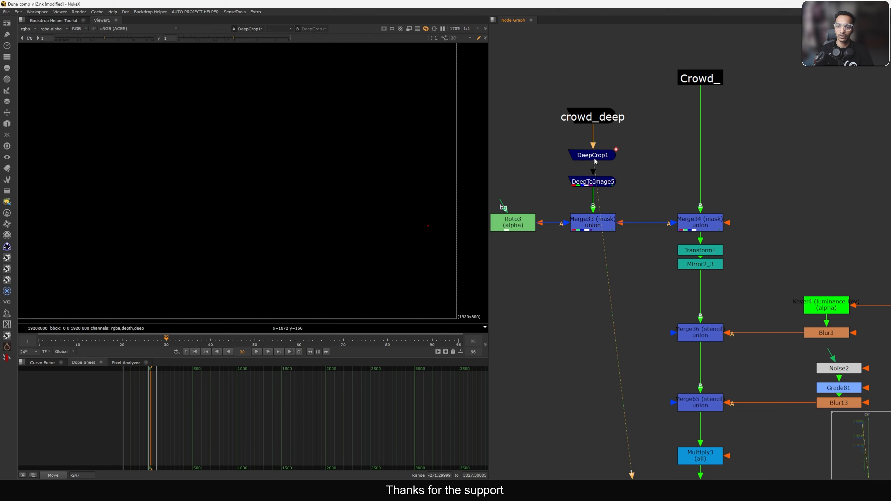
click(591, 182)
key(1)
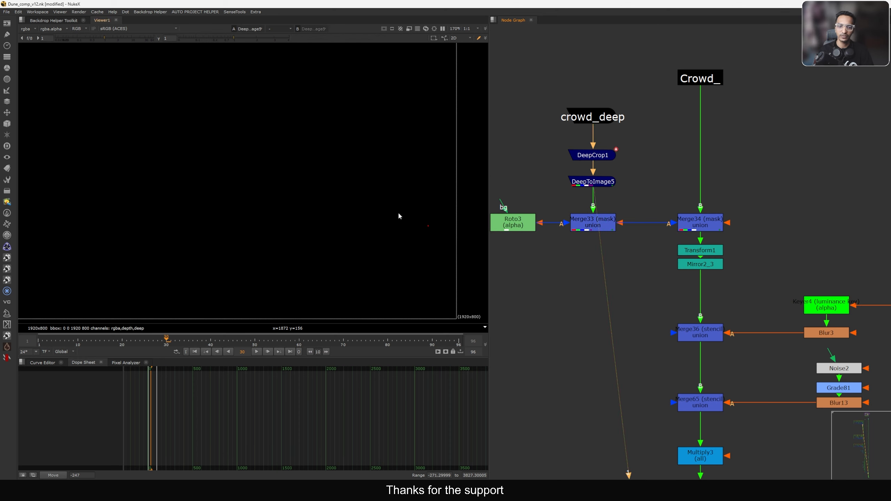
key(a)
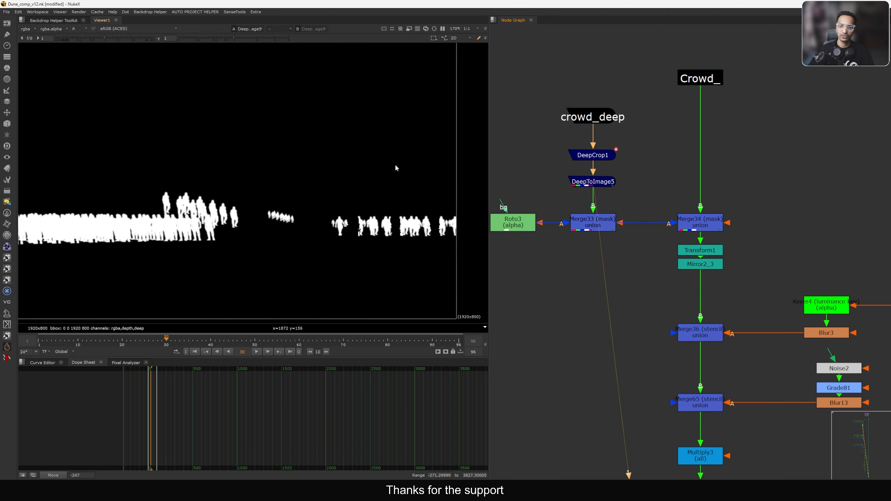
Step: Disable and re-enable DeepCrop1 and DeepToImage5 together to compare the crowd alpha with and without the crop
drag(552, 134, 647, 193)
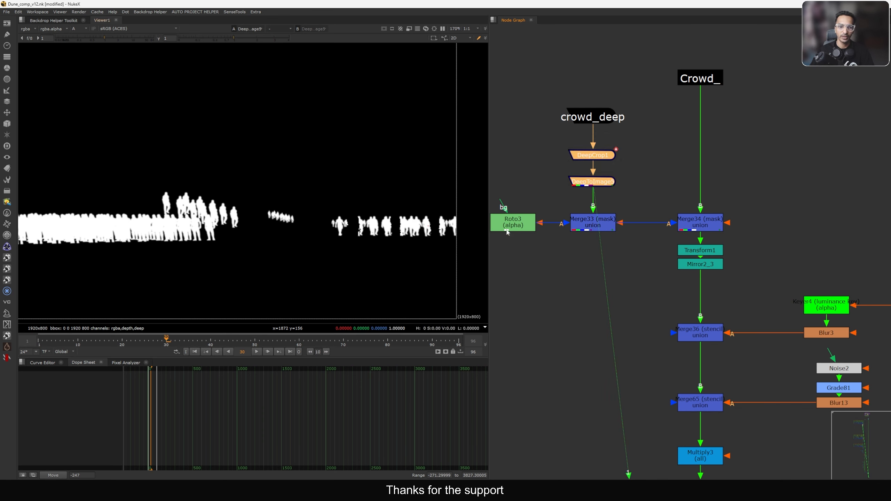
key(d)
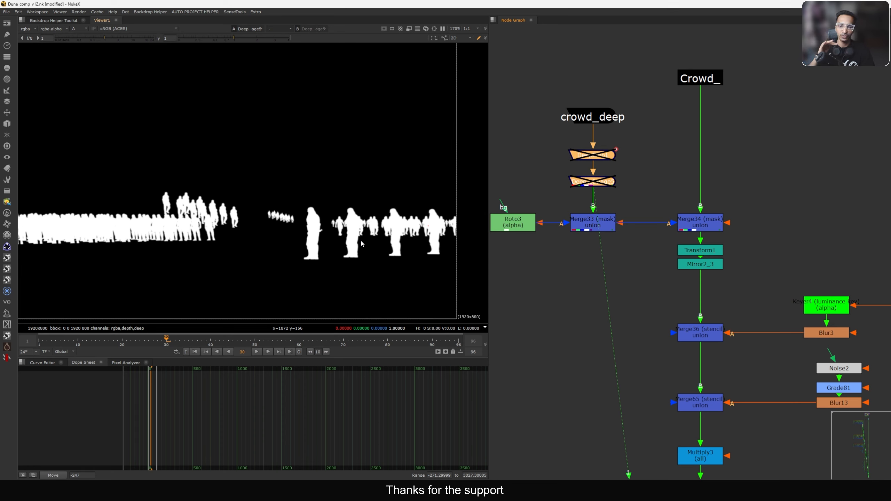
key(d)
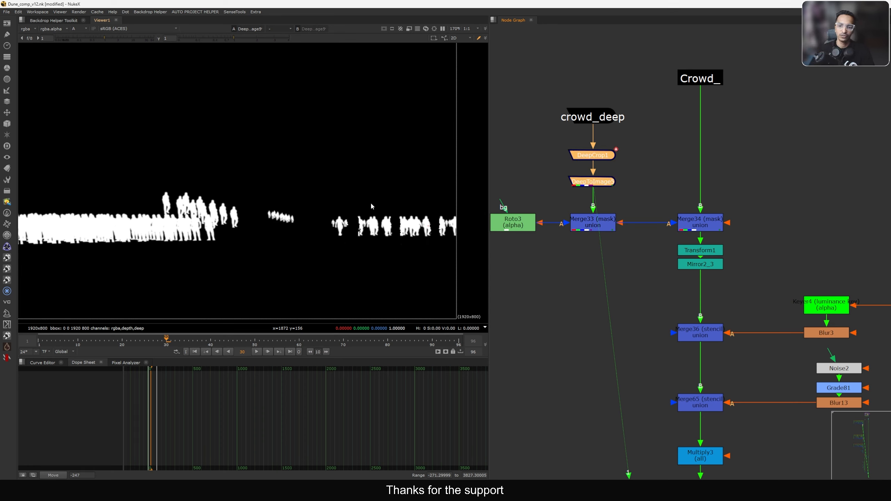
click(529, 165)
double_click(586, 156)
click(559, 116)
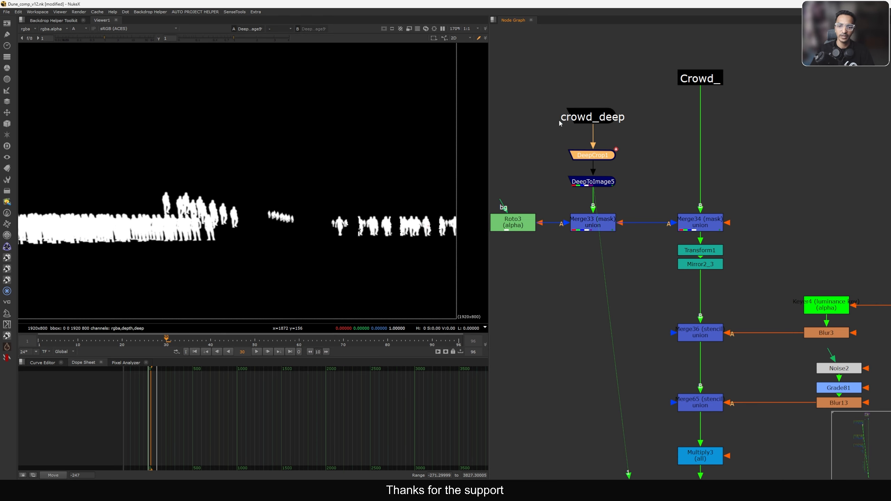
click(591, 164)
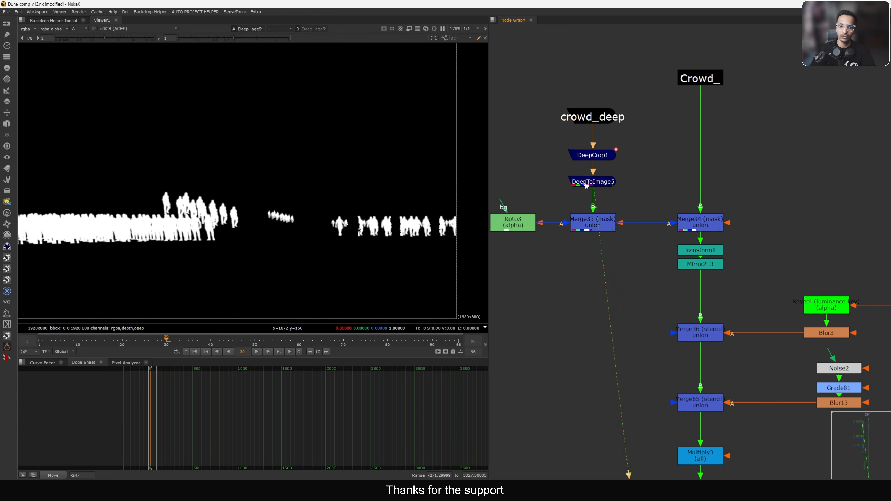
Step: View the roto-masked alpha at Merge33 and toggle DeepCrop1 off and on to compare the foreground soldiers
click(588, 223)
key(1)
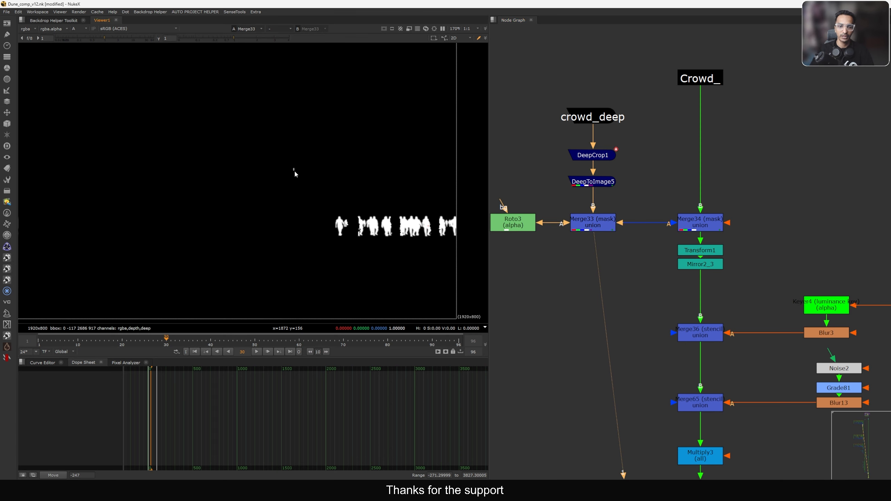
drag(544, 140, 669, 207)
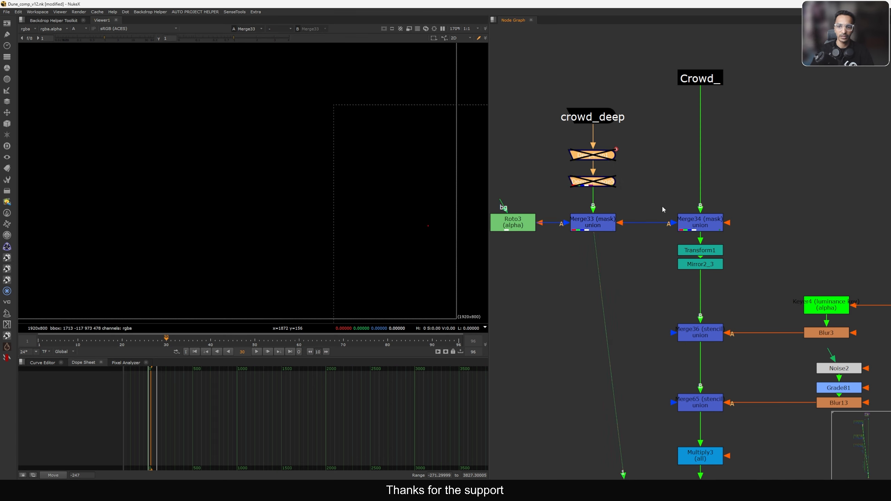
click(587, 179)
click(590, 156)
key(d)
drag(325, 175, 475, 307)
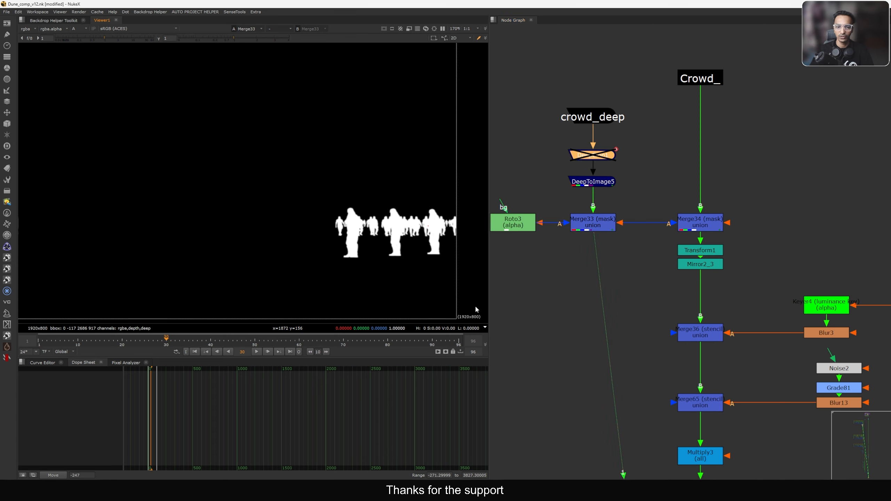
key(d)
key(d)
key(d)
key(d)
key(d)
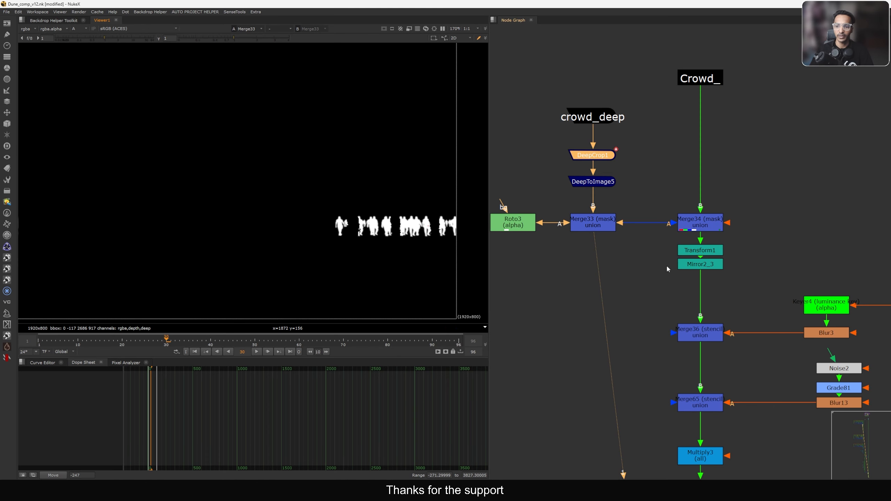
Step: View the masked crowd in color at Merge34 and its flipped version at Mirror2_3
click(714, 222)
key(1)
click(649, 238)
key(a)
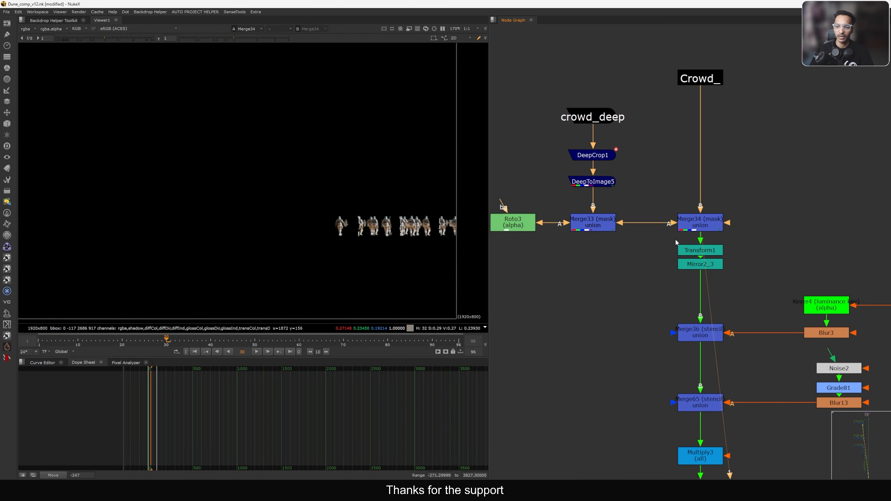
click(693, 266)
key(1)
scroll(616, 306, down, 5)
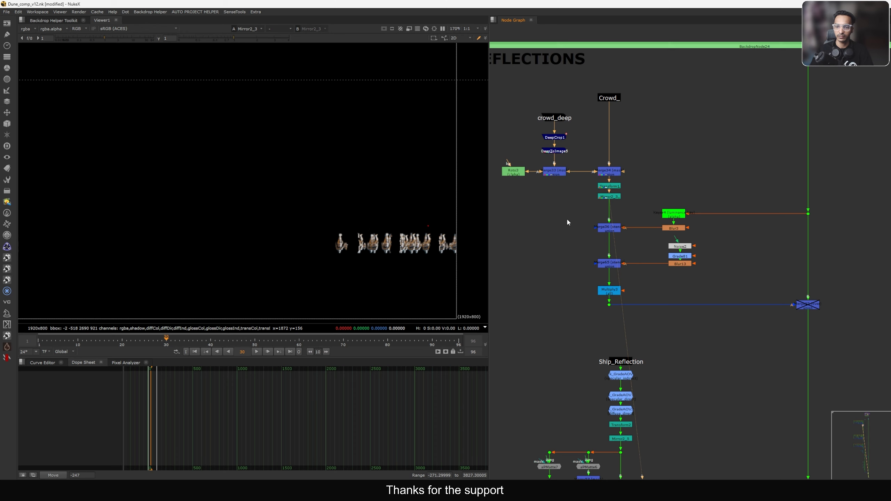
Step: Review the flipped crowd through the stencil merges Merge36 and Merge65 and at Multiply3
scroll(588, 242, up, 3)
drag(614, 326, 613, 323)
click(619, 219)
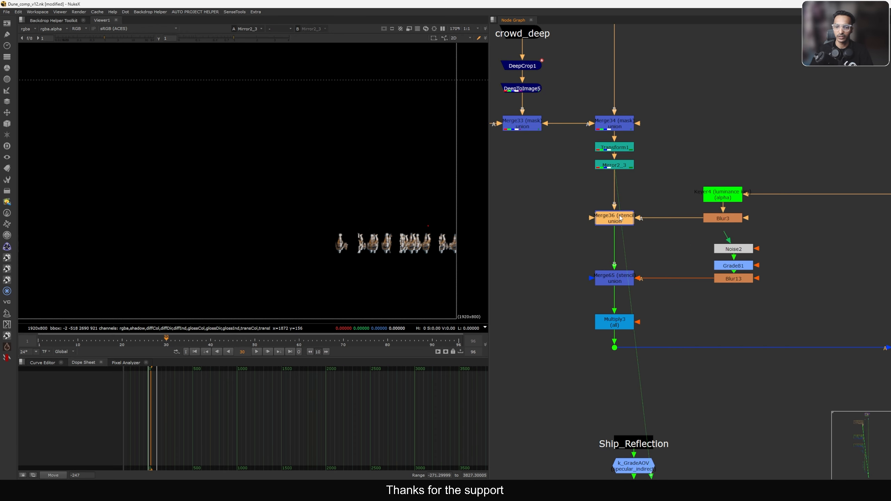
key(1)
click(617, 283)
key(1)
middle_drag(686, 322, 678, 293)
click(599, 295)
key(1)
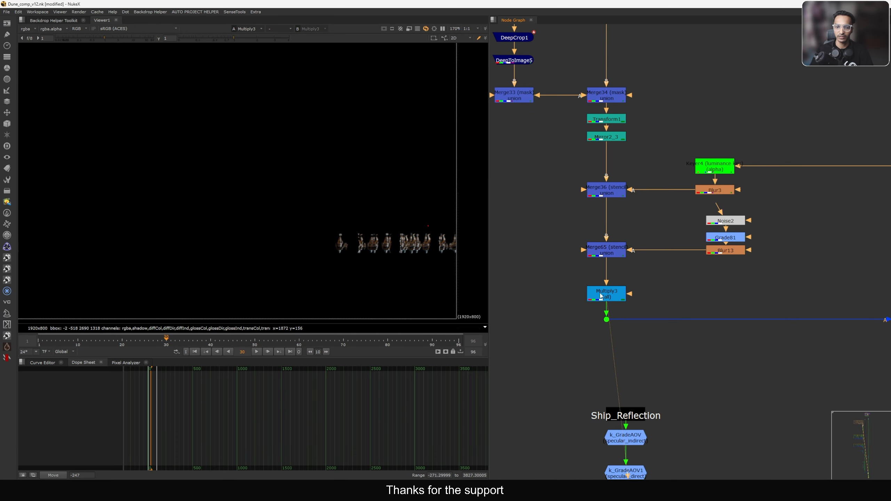
Step: View Merge35 on the main pipe and enable it to add the crowd reflection over the ground
scroll(606, 291, down, 5)
click(748, 303)
key(1)
scroll(754, 305, up, 2)
scroll(754, 302, down, 3)
click(750, 302)
key(d)
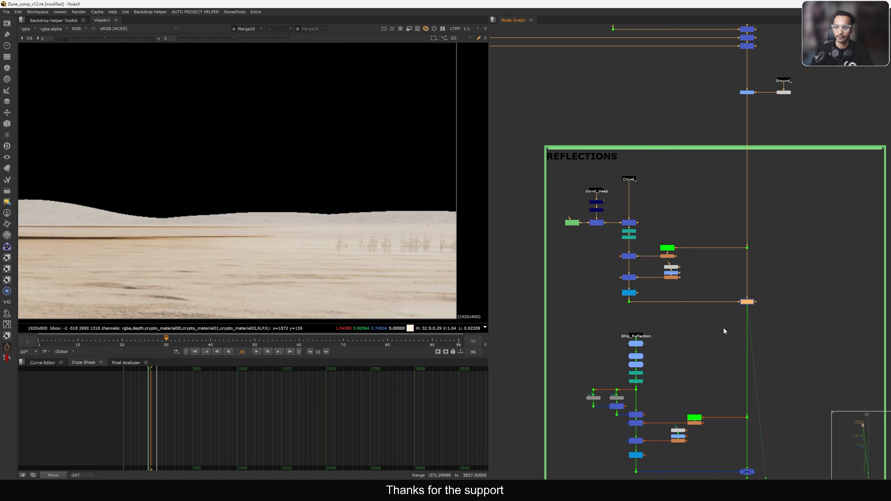
Step: Toggle Merge35 off and on to compare the ground with and without the crowd reflection
key(d)
key(d)
middle_drag(720, 332, 720, 229)
scroll(720, 229, down, 4)
scroll(731, 303, up, 3)
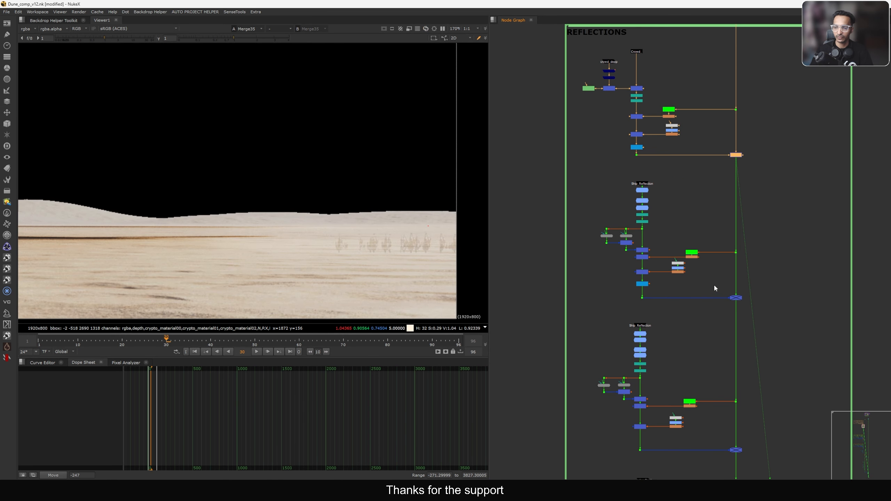
Step: View Merge51 and enable it to add the first ship reflection over the ground
drag(757, 286, 726, 307)
key(1)
key(d)
key(d)
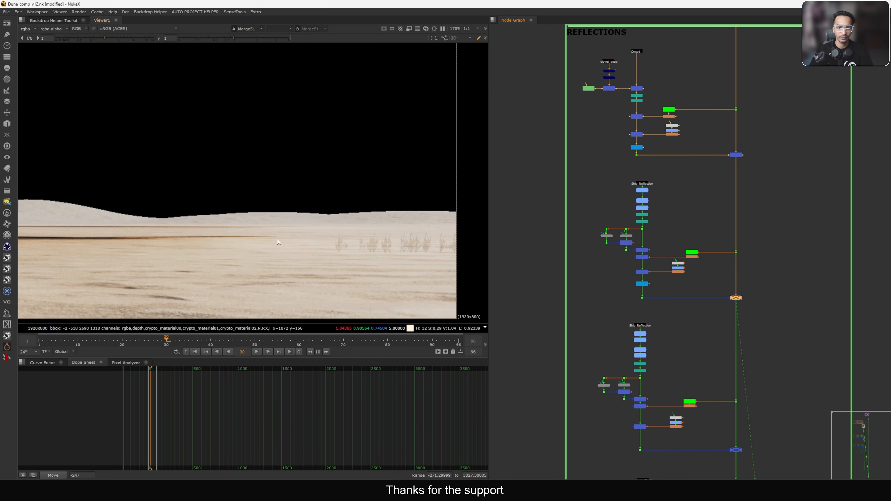
scroll(239, 238, up, 4)
key(d)
Step: View Merge69 and enable it to add the second ship reflection over the ground
middle_drag(720, 360, 719, 254)
scroll(719, 254, down, 3)
scroll(730, 294, up, 3)
drag(691, 303, 775, 335)
key(1)
key(d)
drag(787, 297, 688, 360)
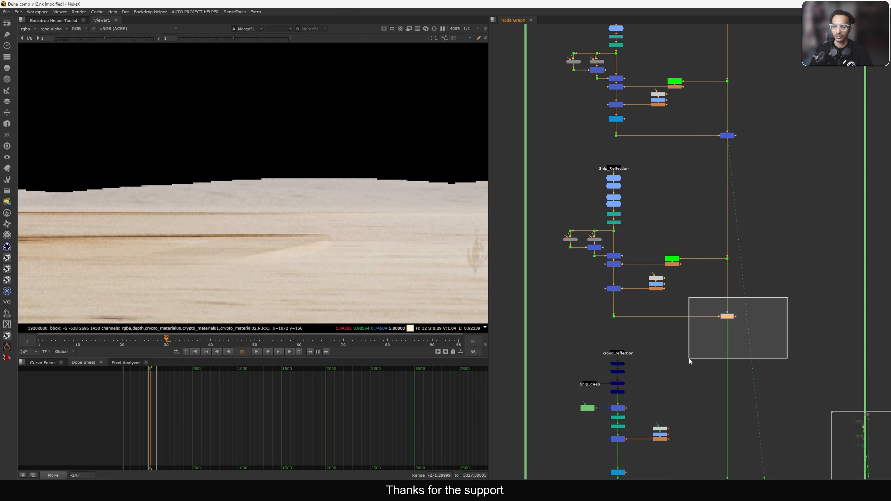
click(685, 354)
Step: View Merge73 and enable it to add the first crowd_reflection branch over the ground
middle_drag(683, 351, 693, 300)
scroll(448, 255, down, 2)
middle_drag(739, 355, 725, 260)
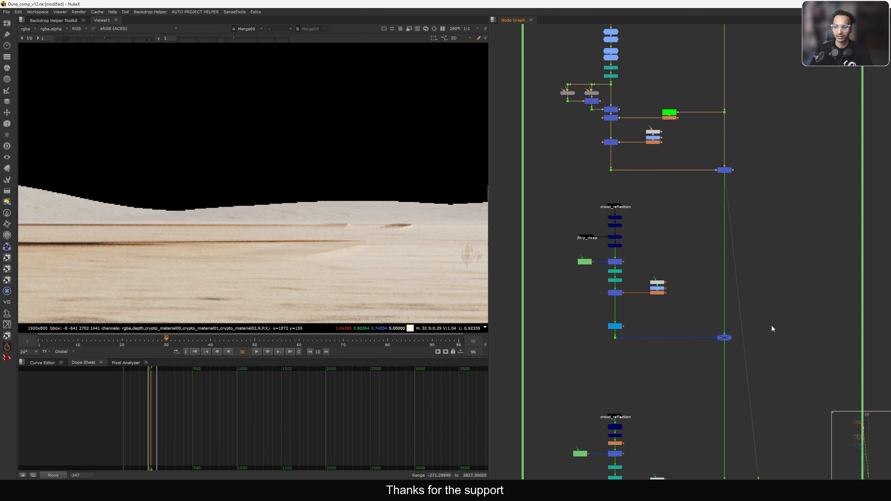
drag(773, 327, 670, 383)
key(1)
key(d)
drag(747, 323, 688, 365)
click(676, 361)
Step: Inspect the first crowd_reflection branch and toggle Merge73 off and on to compare its effect on the ground
scroll(643, 335, down, 2)
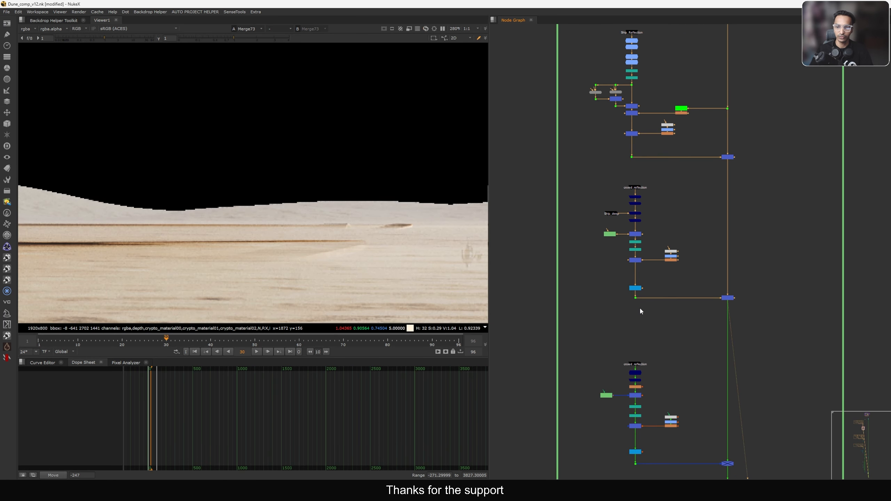
scroll(627, 310, up, 3)
click(641, 225)
key(1)
click(585, 231)
drag(746, 279, 884, 360)
key(1)
scroll(301, 280, up, 6)
scroll(301, 280, down, 3)
middle_drag(300, 280, 275, 209)
key(d)
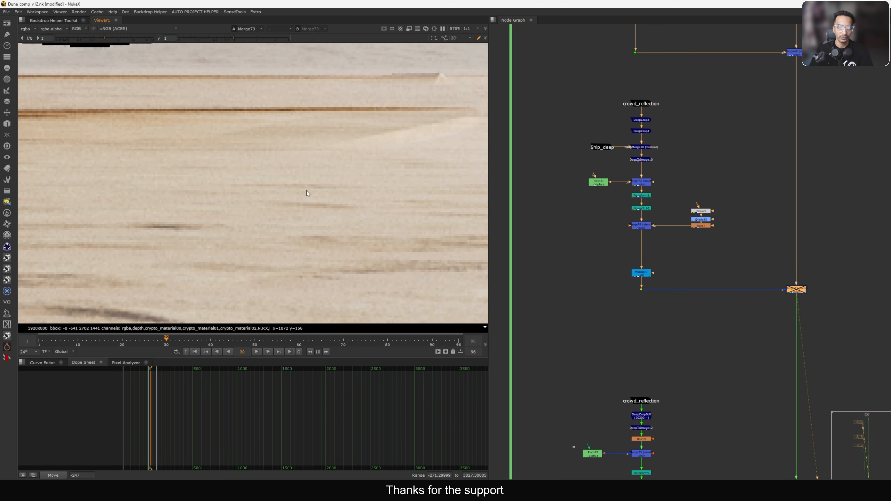
scroll(323, 182, up, 2)
key(d)
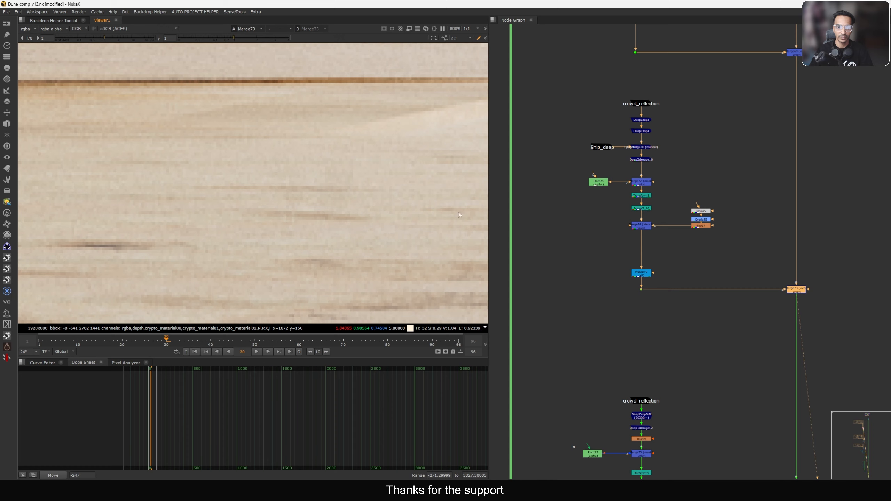
Step: View the isolated reflection of the last crowd_reflection branch at Merge76 and examine it closely
scroll(692, 292, down, 5)
middle_drag(722, 398, 716, 302)
scroll(717, 302, up, 2)
drag(622, 329, 658, 308)
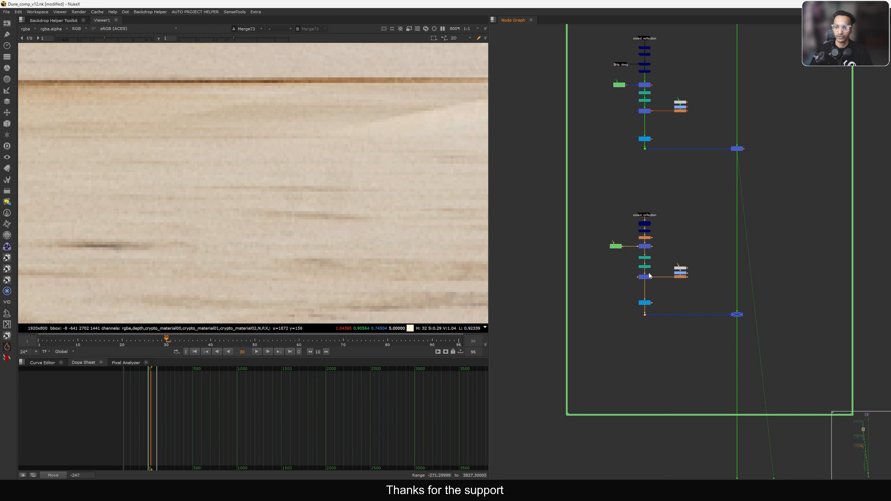
key(1)
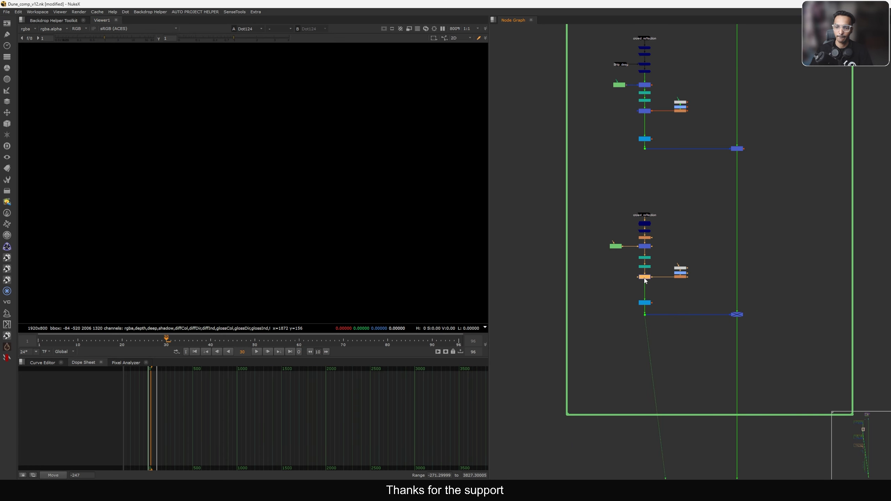
key(1)
key(f)
scroll(115, 247, up, 5)
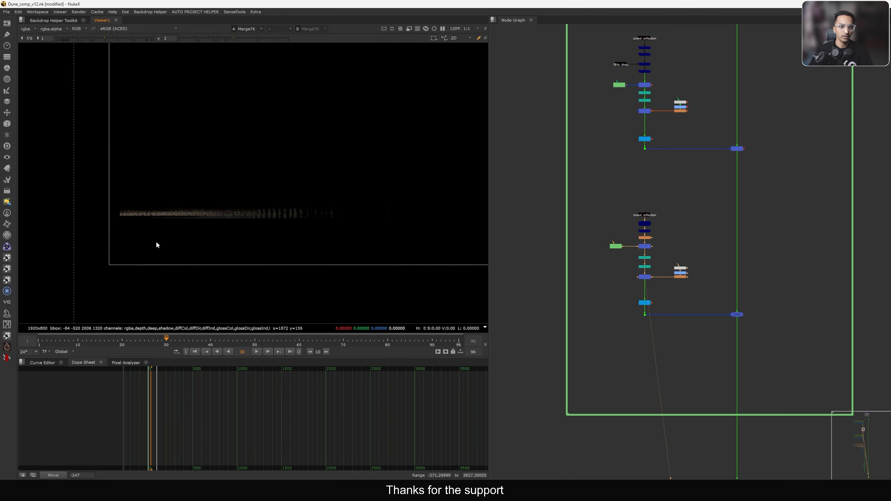
Step: View Merge77 on the main pipe and enable it to add the last crowd reflection over the ground
drag(803, 297, 729, 359)
key(1)
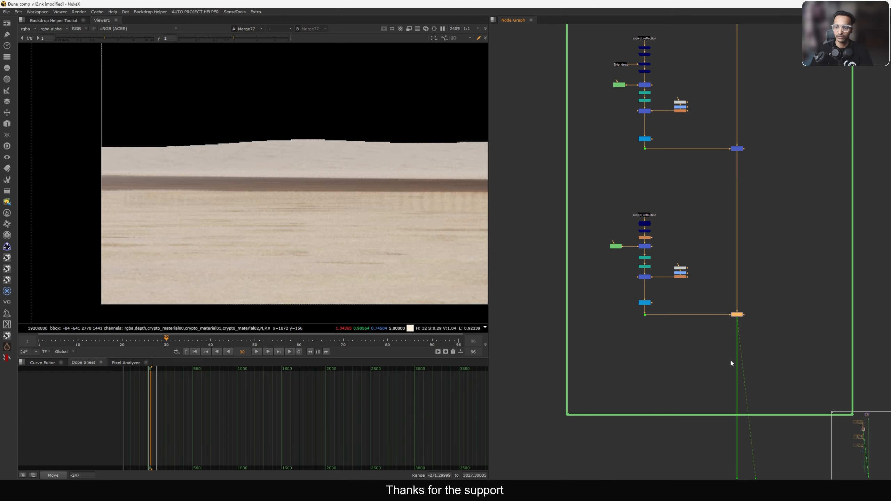
scroll(117, 197, up, 3)
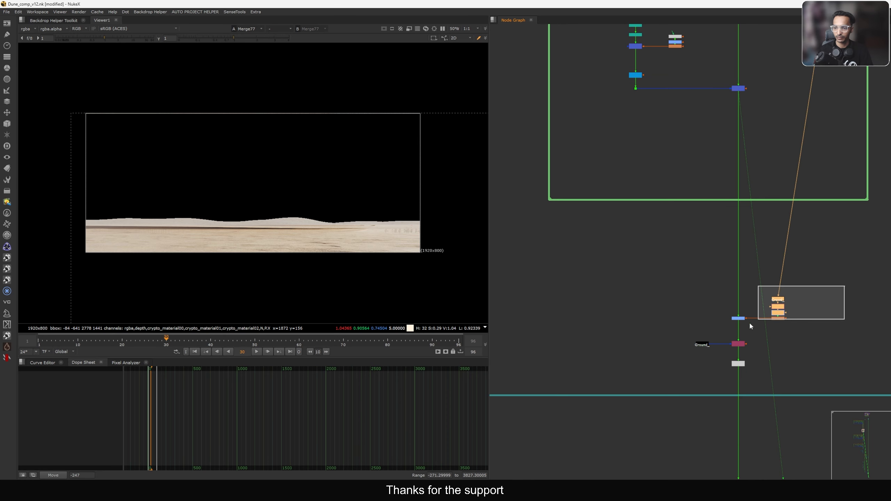
Step: Review the nodes below the REFLECTIONS backdrop and view the resulting ground at Premult1
mouse_move(749, 323)
mouse_down()
mouse_move(737, 324)
mouse_move(743, 312)
mouse_up()
drag(769, 356, 726, 379)
key(1)
middle_drag(720, 375, 719, 263)
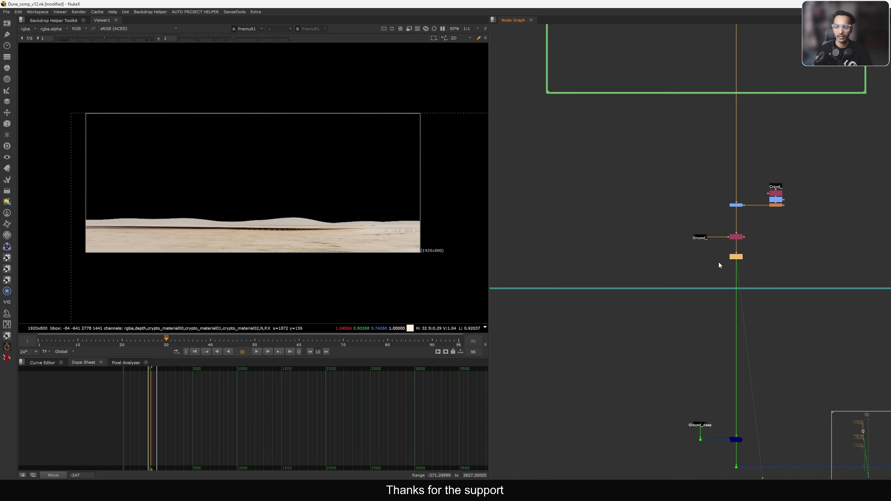
scroll(747, 257, up, 4)
scroll(745, 272, down, 2)
scroll(721, 288, down, 5)
middle_drag(726, 401, 666, 300)
scroll(652, 300, up, 4)
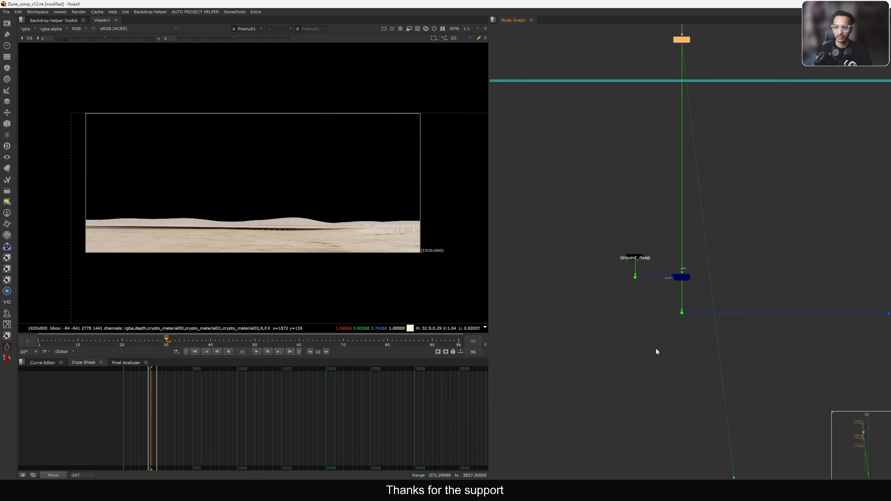
Step: View the ground combined with Ground_deep and its deep merge into the main pipe
drag(656, 348, 716, 299)
key(1)
scroll(685, 290, down, 7)
drag(790, 253, 706, 302)
key(1)
scroll(716, 225, down, 9)
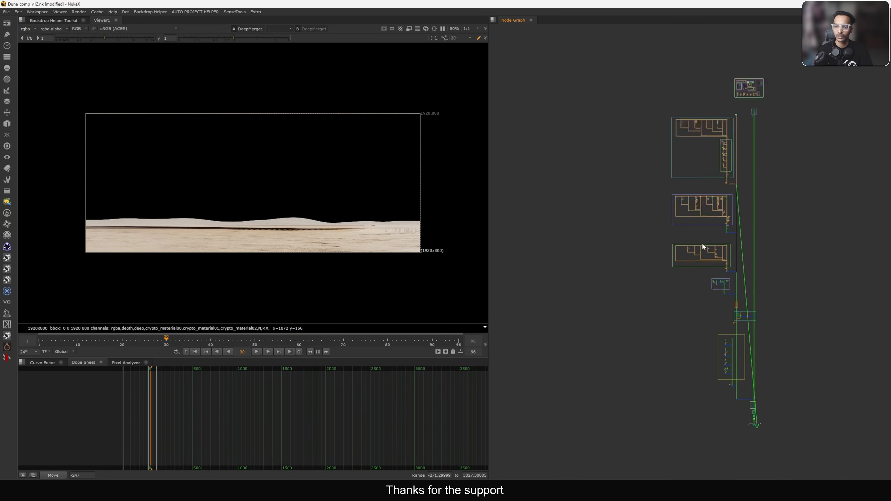
Step: View the full ship comp at Merge19 and the rendered wip_v6.mov at Read31
scroll(725, 183, up, 8)
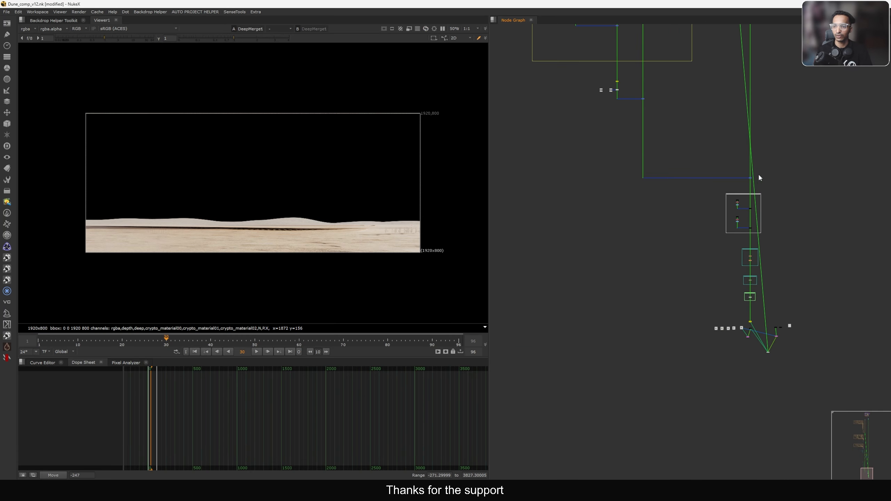
scroll(768, 170, up, 3)
drag(783, 164, 652, 189)
key(1)
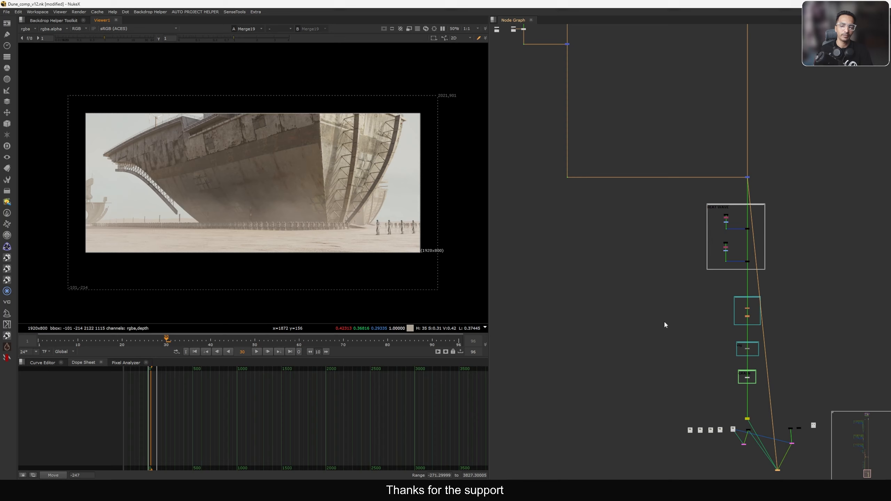
scroll(628, 250, up, 8)
click(612, 262)
key(1)
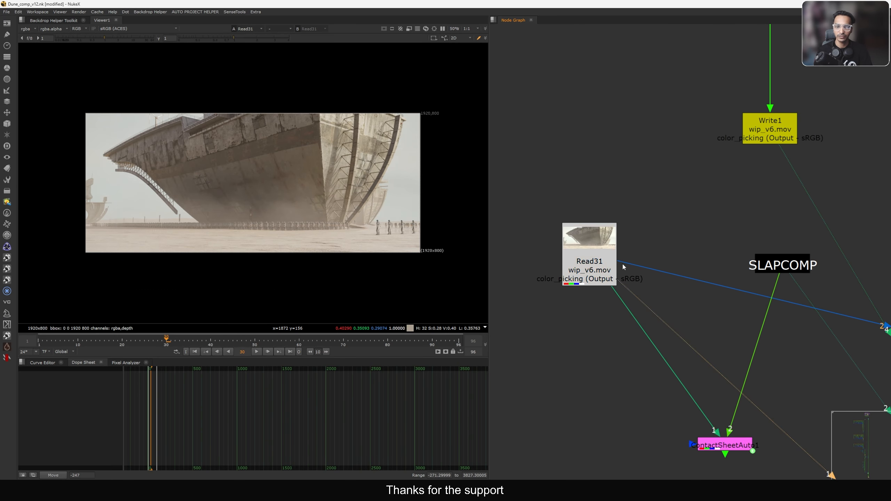
Step: View ContactSheetAuto1 to compare wip_v6.mov side by side with the SLAPCOMP
click(725, 443)
key(1)
middle_drag(717, 385, 662, 253)
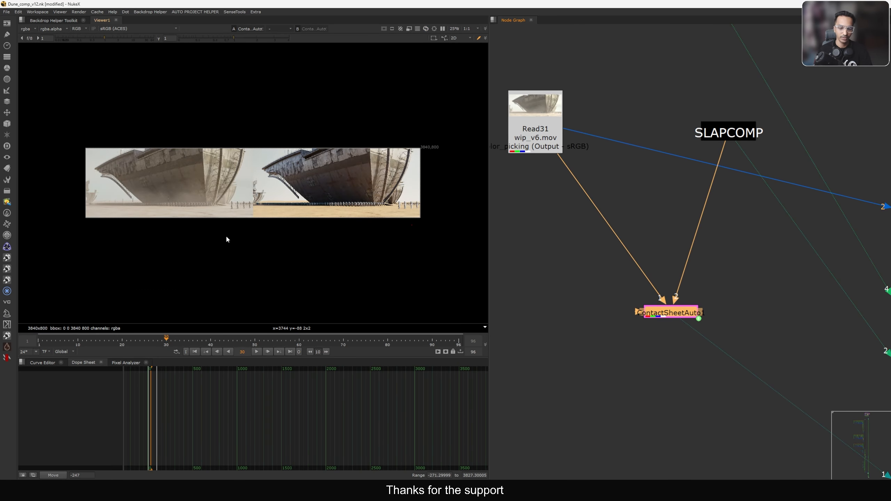
key(equal)
scroll(667, 323, down, 8)
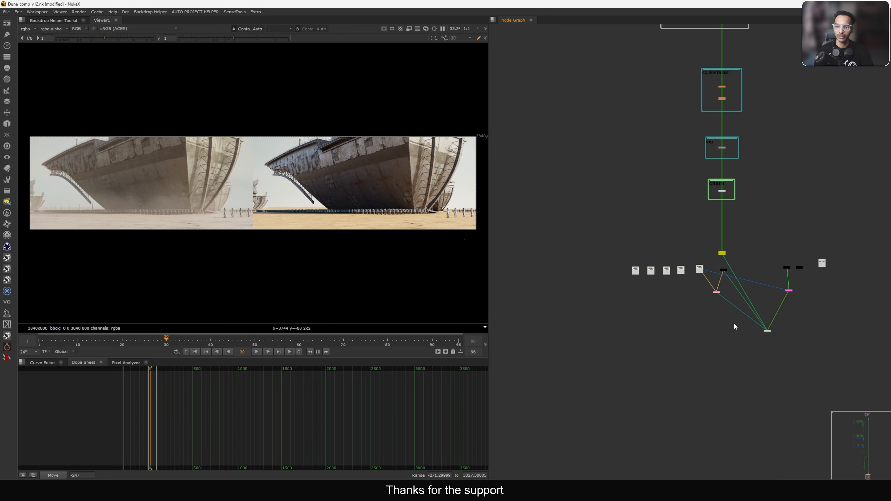
Step: View the other contact sheet to compare the reference ship shot side by side with the rendered comp
middle_drag(734, 324, 697, 324)
click(752, 290)
key(1)
click(792, 292)
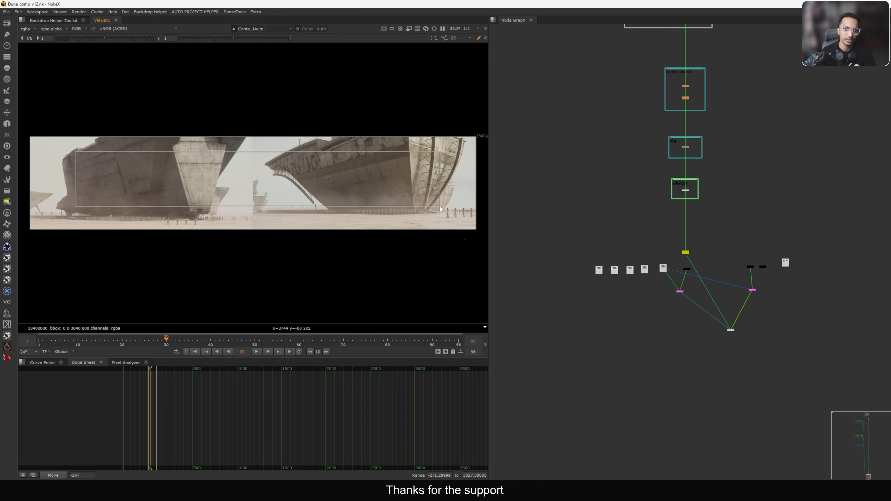
drag(465, 148, 186, 219)
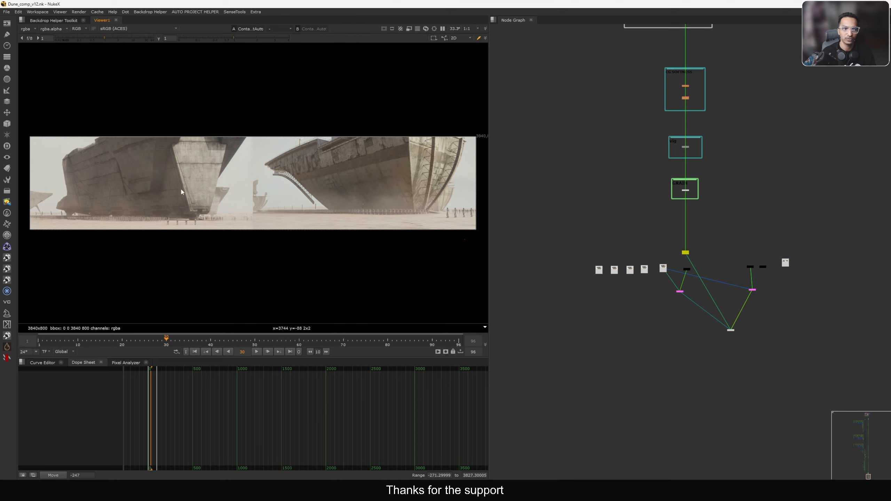
drag(89, 152, 446, 191)
Step: Alternate the viewer between the reference and SLAPCOMP contact sheets to compare them with the rendered comp
middle_drag(714, 283, 716, 254)
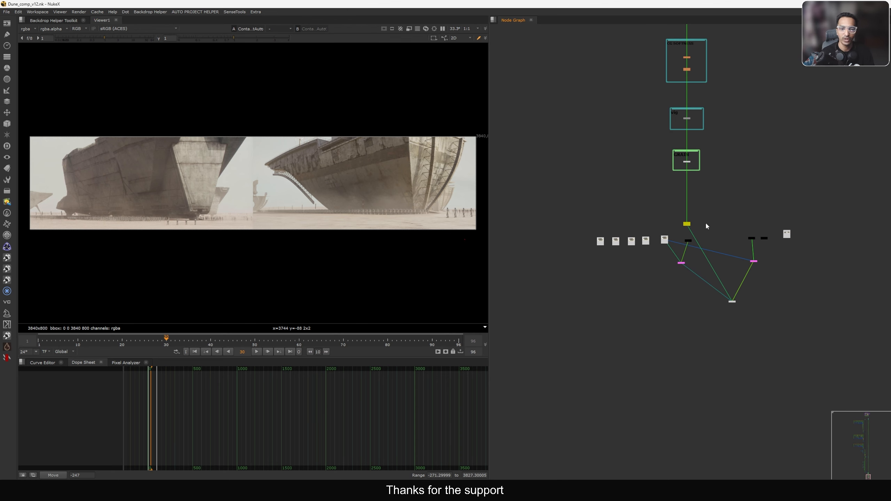
key(2)
key(1)
key(2)
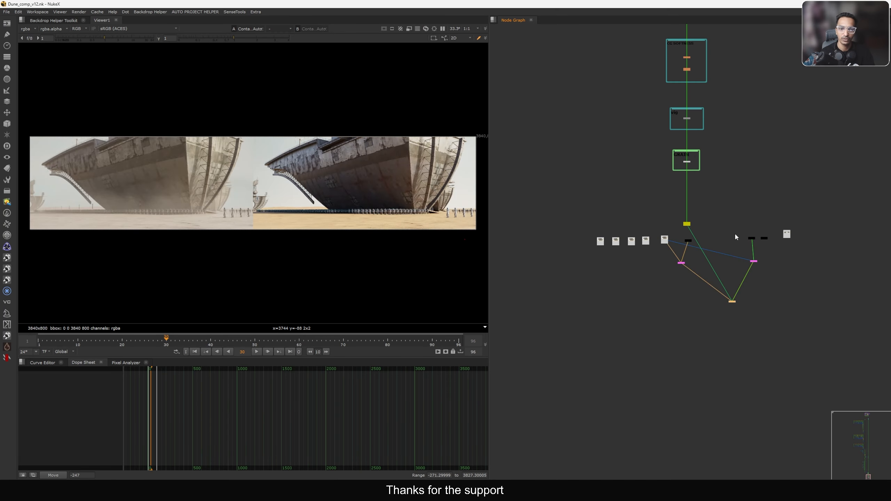
key(1)
key(2)
key(1)
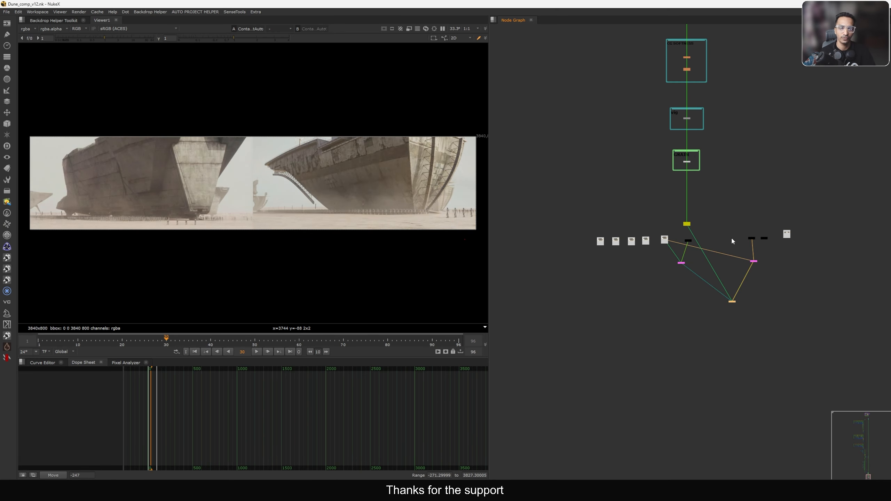
key(2)
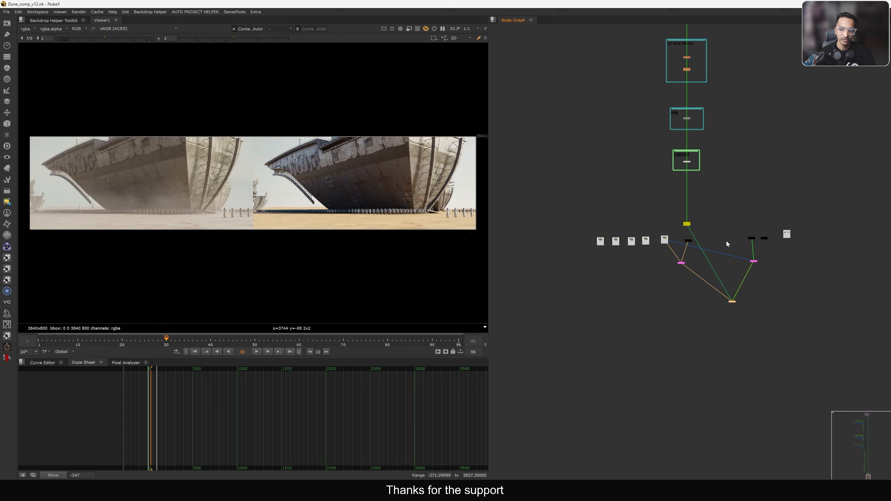